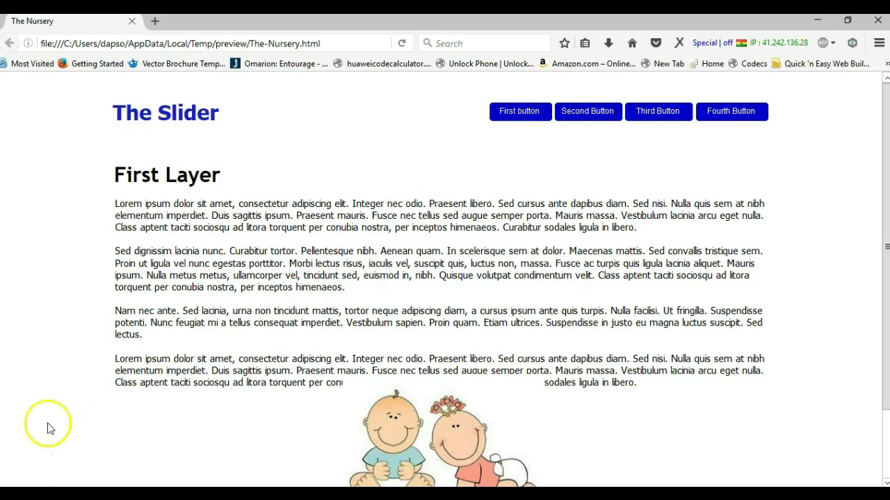
Step: Switch to WYSIWYG Web Builder, draw a layer about 534 by 247 pixels on the blank index page and move it toward the left edge
left_click(30, 462)
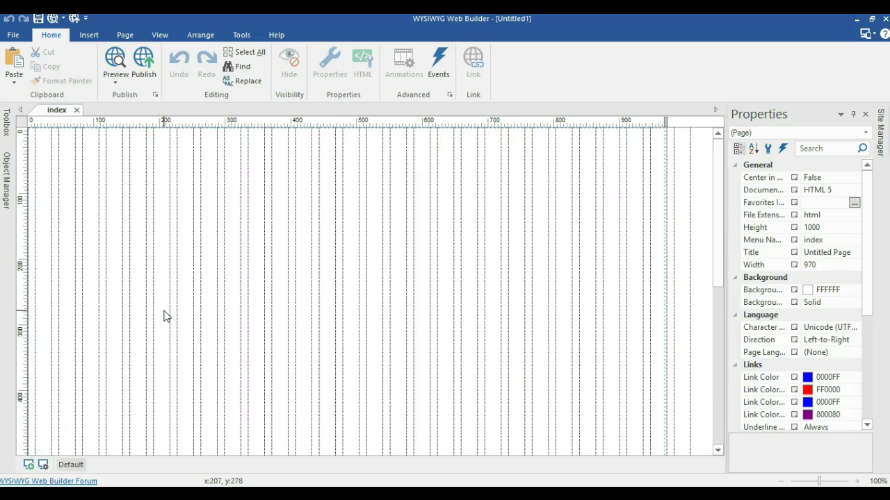
left_click(10, 125)
scroll(73, 278, "down", 5)
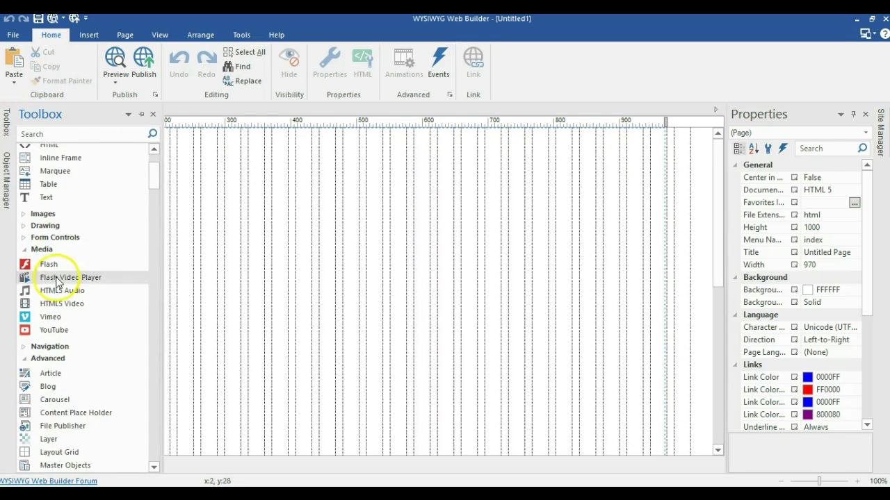
scroll(55, 284, "down", 1)
left_click(45, 311)
mouse_move(195, 209)
left_mouse_down()
mouse_move(532, 360)
mouse_move(538, 321)
left_mouse_up()
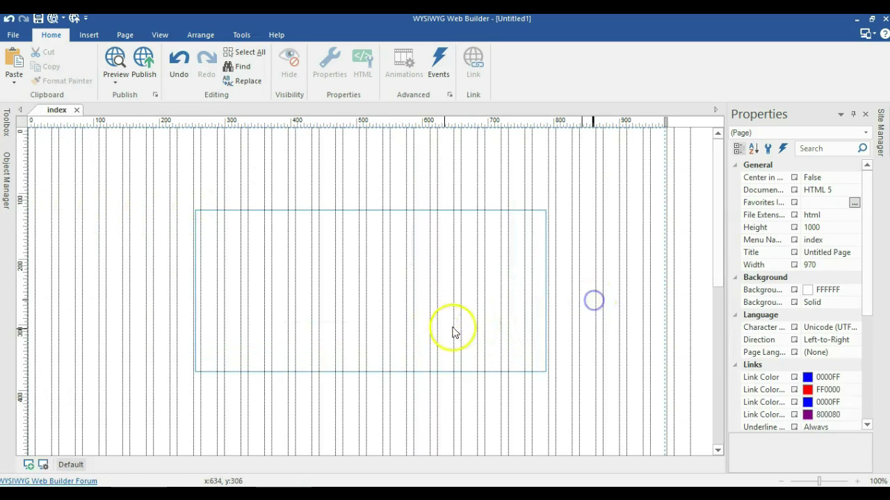
left_click(412, 325)
left_click_drag(412, 324, 300, 318)
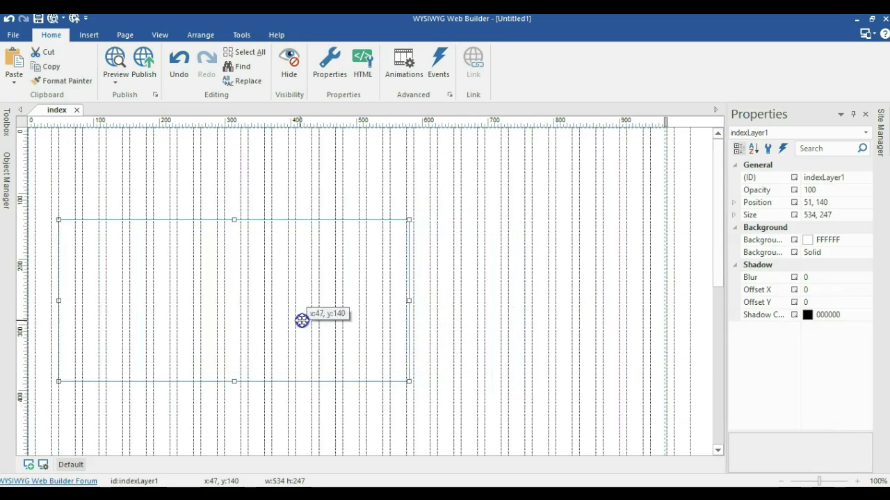
Step: Align the layer at x 36 to a new horizontal guide at y 100 and widen it to 900 pixels
left_click(321, 165)
left_click_drag(312, 122, 320, 194)
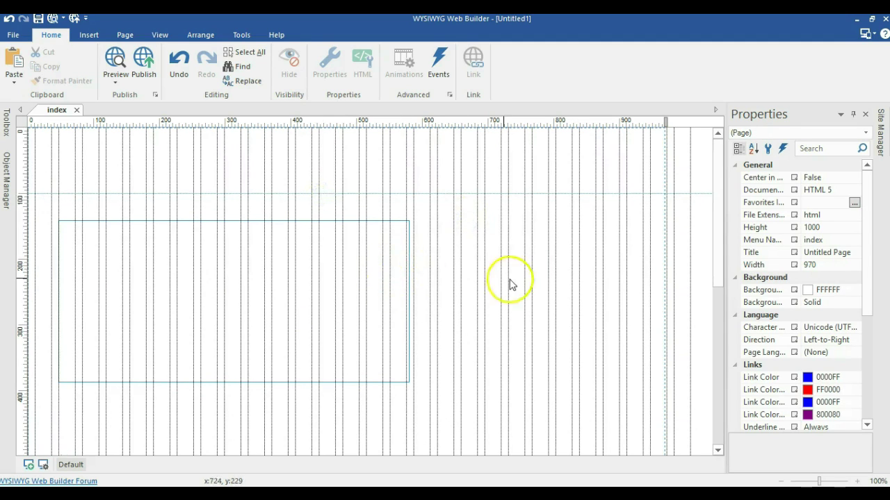
left_click_drag(305, 320, 297, 291)
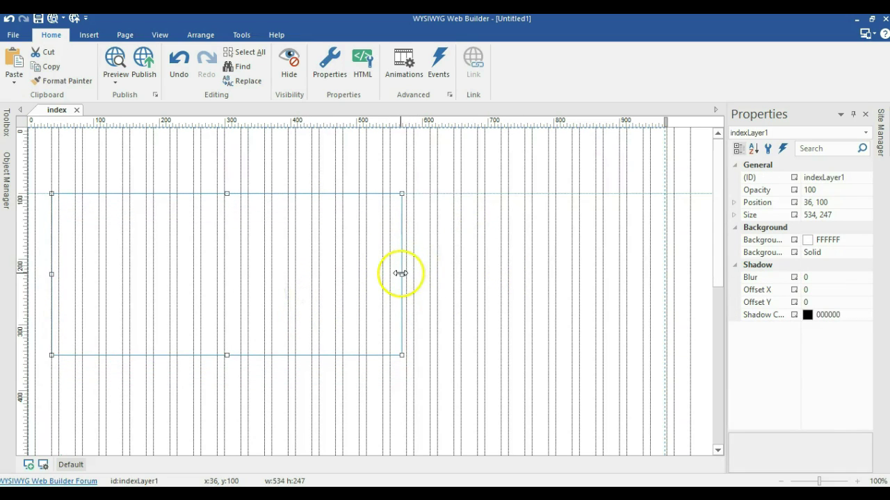
left_click_drag(401, 273, 643, 262)
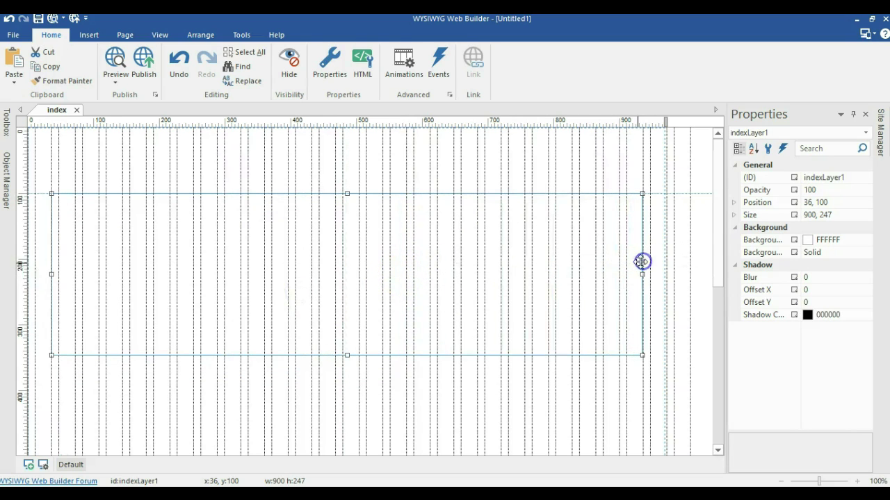
Step: Set the layer's border style to None and its alignment to Center
double_click(409, 300)
left_click(333, 117)
left_click(408, 284)
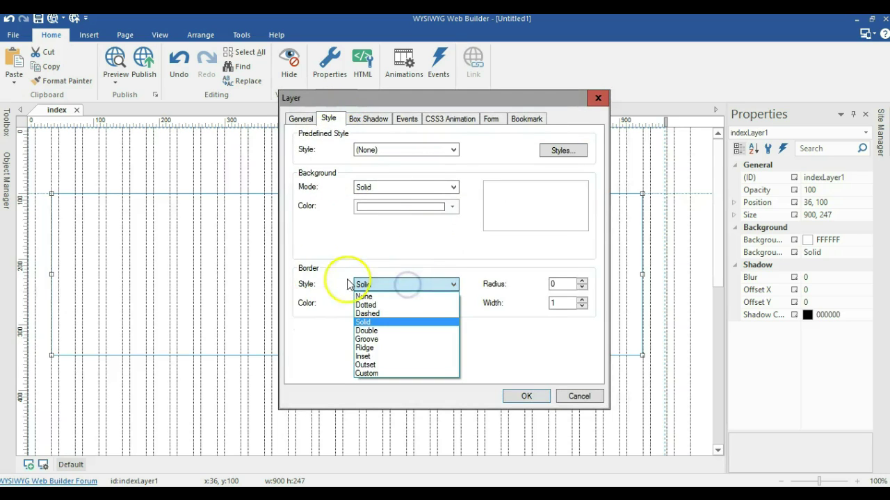
left_click(387, 296)
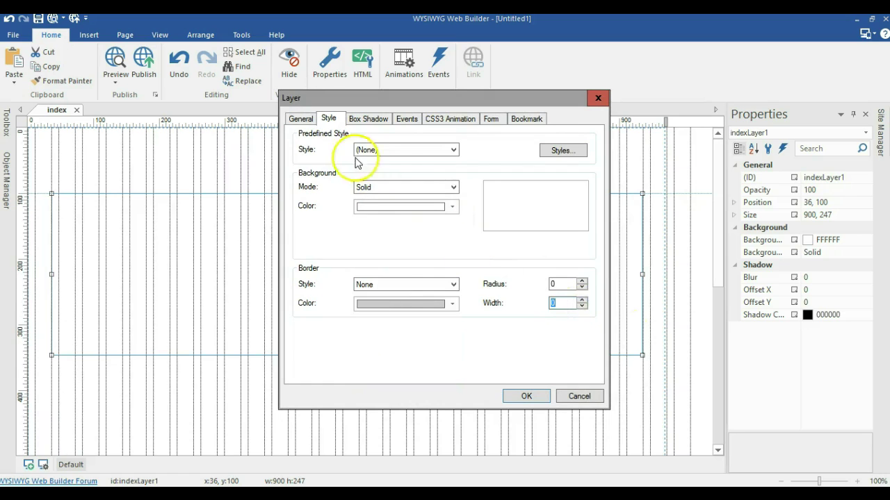
left_click(313, 119)
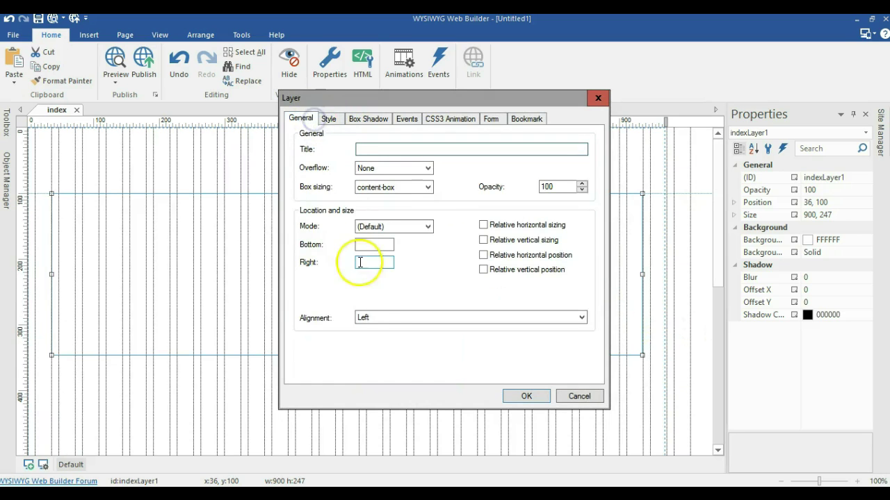
left_click(369, 318)
left_click(378, 336)
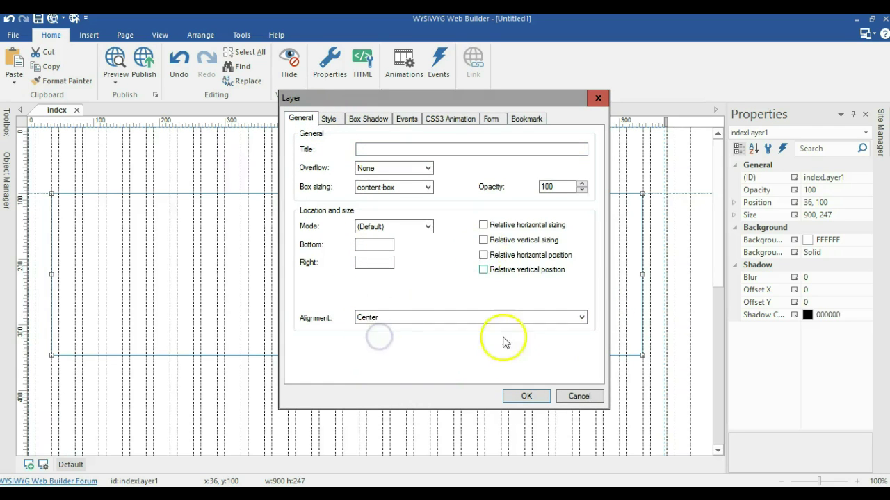
left_click(523, 397)
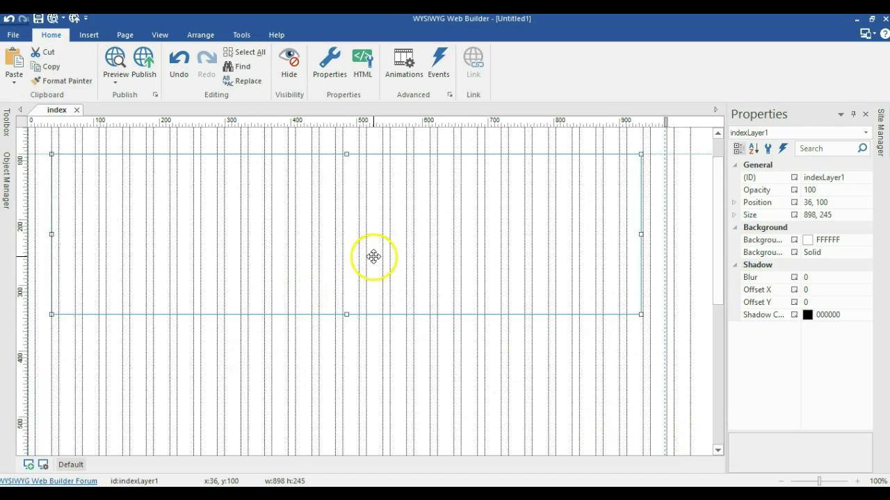
Step: Set the layer's height to 590 pixels, keeping the width at 898
left_click(824, 215)
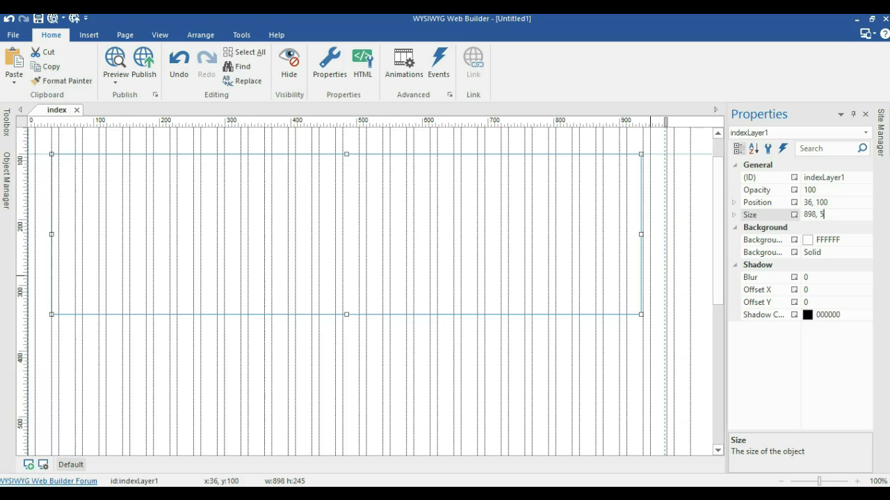
type("590")
key("Return")
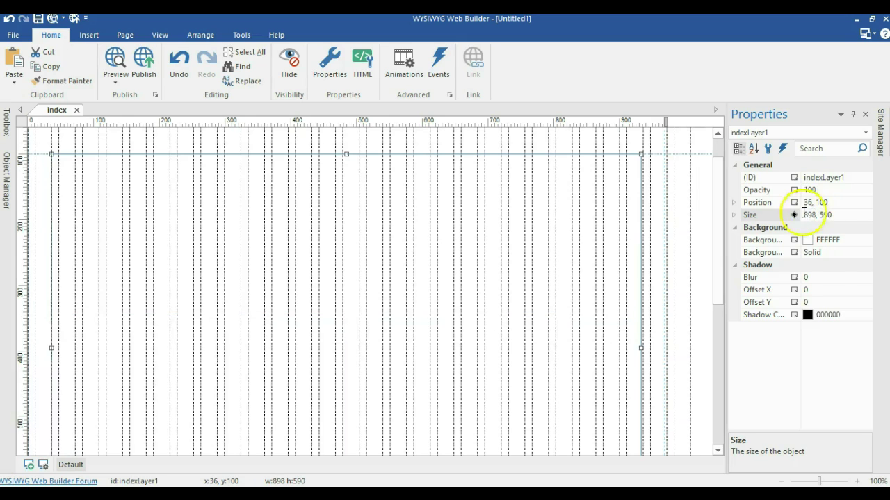
left_click(685, 243)
scroll(685, 243, "down", 5)
scroll(685, 243, "up", 6)
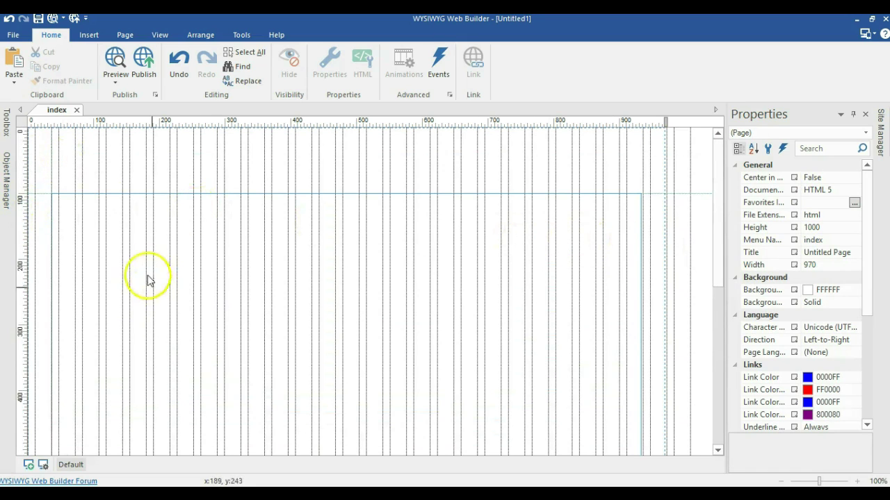
Step: Add a text box about 193 pixels wide in the upper part of the layer, reading "First Layer"
mouse_move(6, 121)
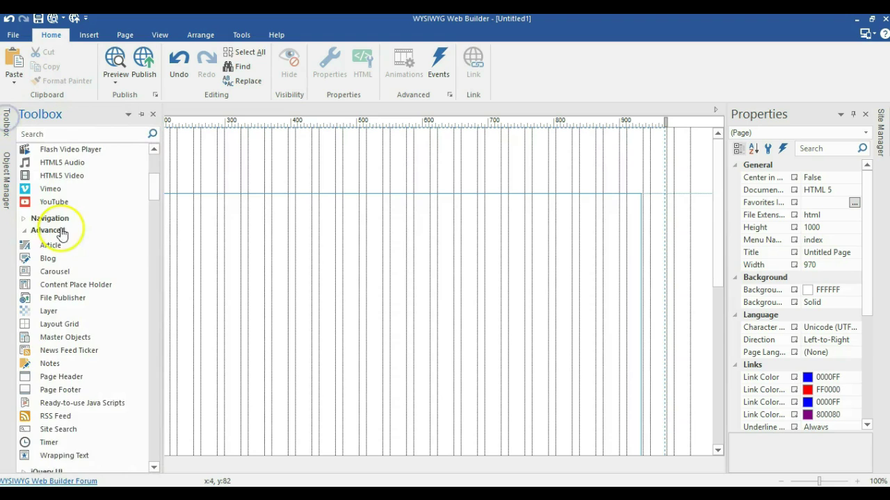
scroll(60, 238, "up", 5)
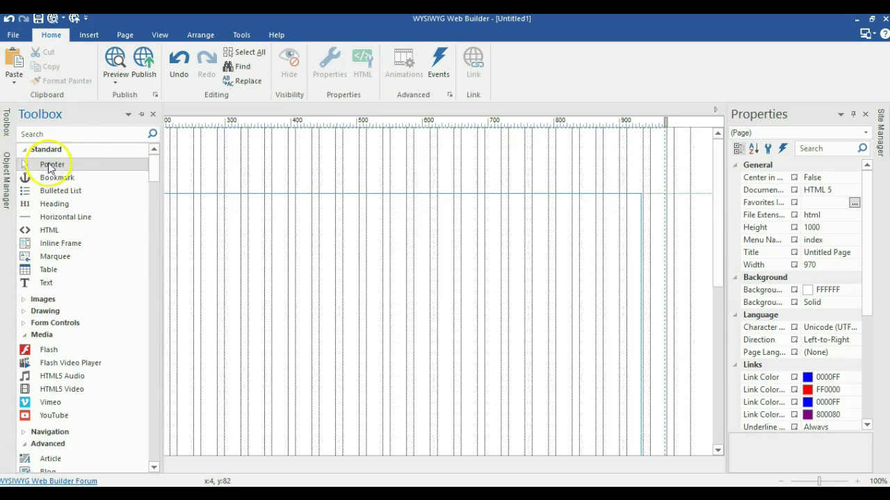
left_click(46, 282)
left_click_drag(222, 211, 347, 223)
double_click(334, 215)
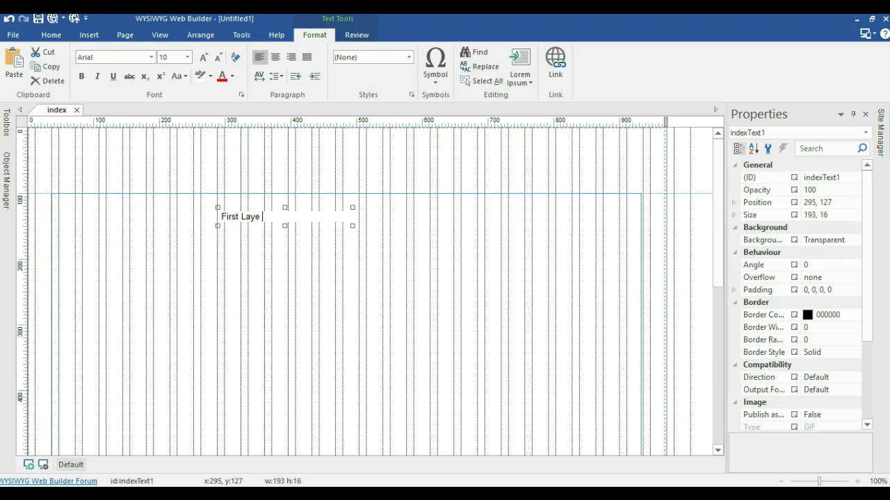
left_click(354, 246)
left_click(288, 214)
Step: Format the "First Layer" text as bold at font size 24
double_click(290, 217)
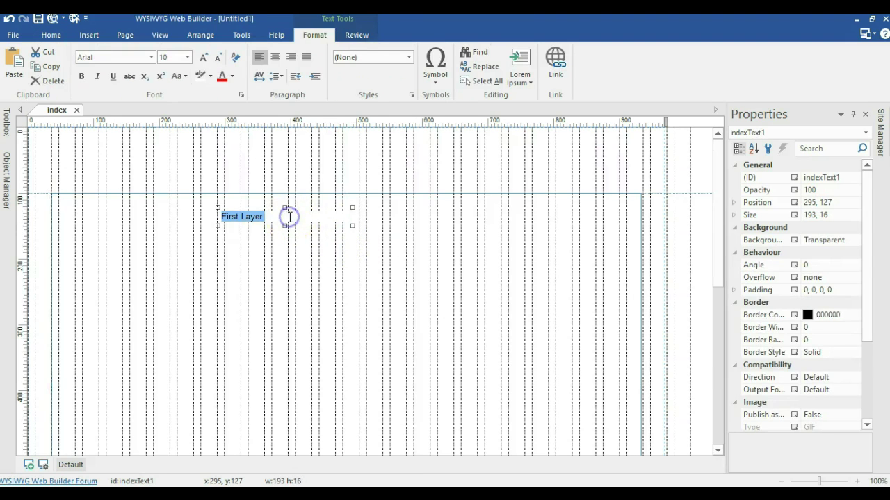
left_click(150, 58)
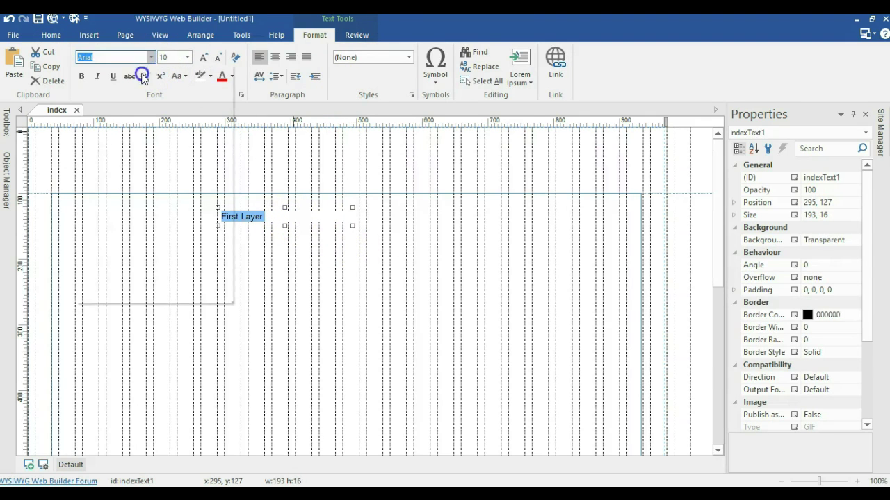
left_click(152, 61)
left_click(187, 57)
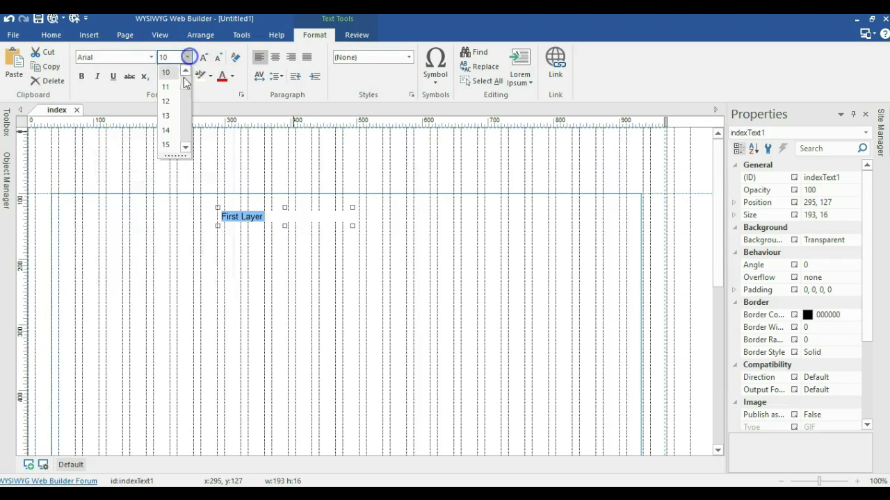
scroll(173, 131, "down", 1)
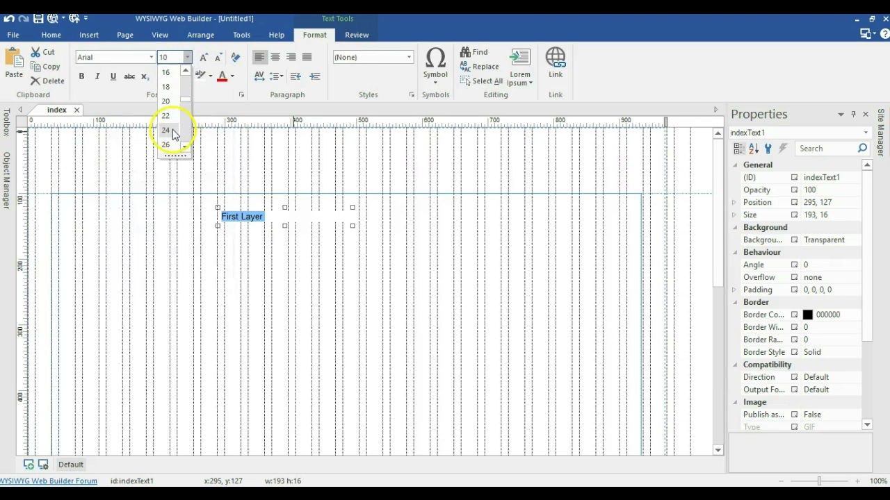
left_click(173, 129)
left_click(81, 76)
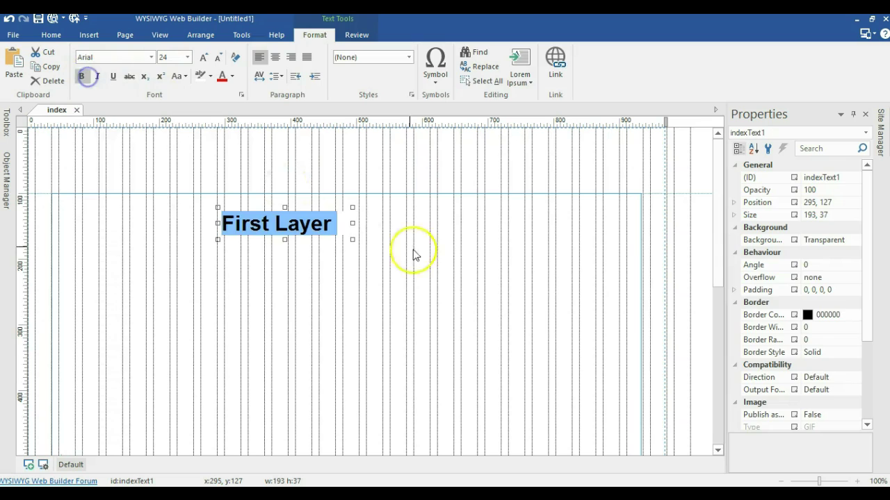
left_click(417, 256)
Step: Move the heading to 59, 122 in the layer's upper left corner and place a copy directly below it at 59, 185
left_click_drag(288, 217, 135, 218)
right_click(137, 219)
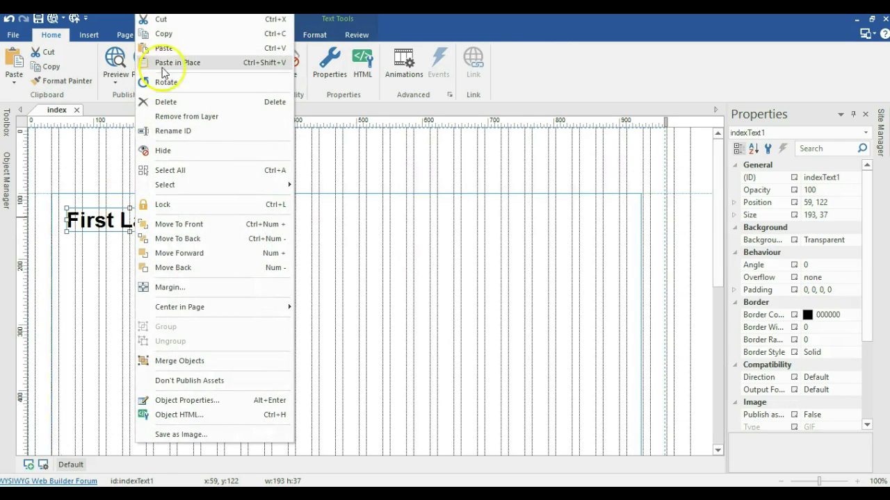
left_click(165, 33)
left_click(98, 271)
key("ctrl+v")
left_click(210, 230)
left_click_drag(148, 290, 124, 269)
Step: Set the copied text's font size to 11 and widen its box to 848 pixels
double_click(122, 264)
key("ctrl+a")
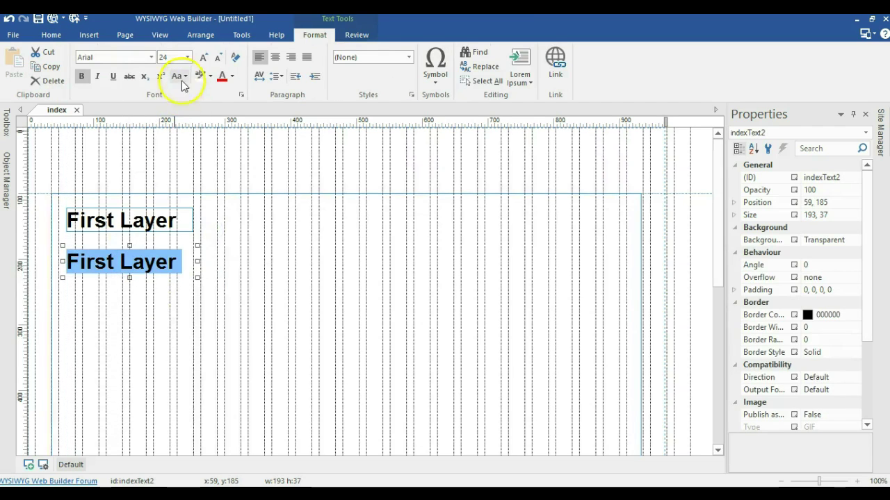
left_click(186, 57)
scroll(178, 87, "up", 3)
scroll(171, 118, "down", 1)
left_click(167, 132)
left_click(211, 266)
left_click(192, 257)
left_click_drag(193, 256, 620, 257)
Step: Remove bold from the copied text and replace it with four paragraphs of Lorem Ipsum
double_click(616, 255)
key("ctrl+a")
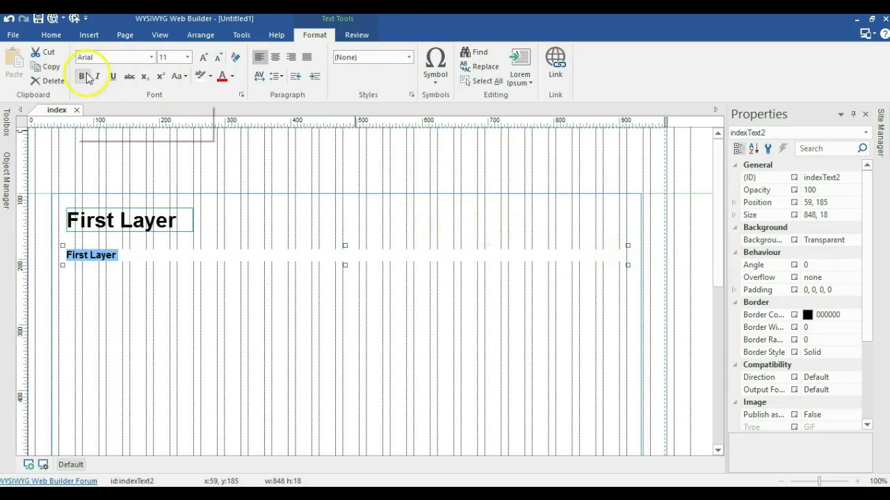
left_click(528, 80)
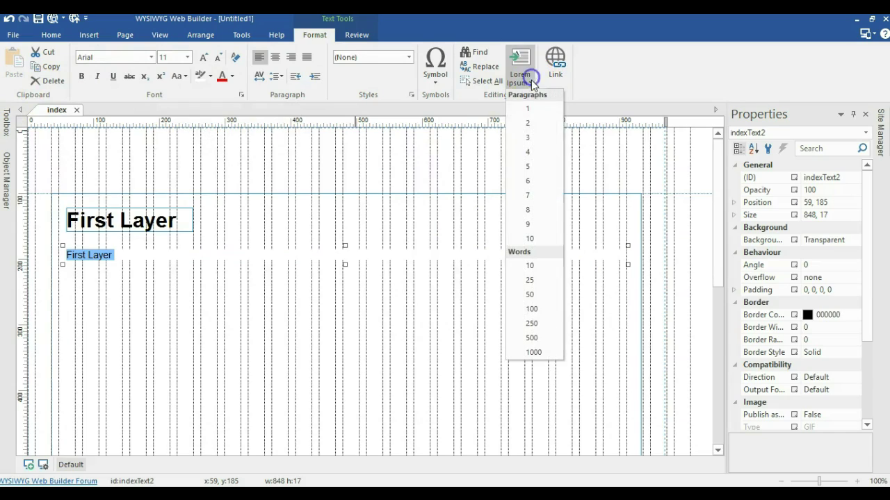
left_click(525, 149)
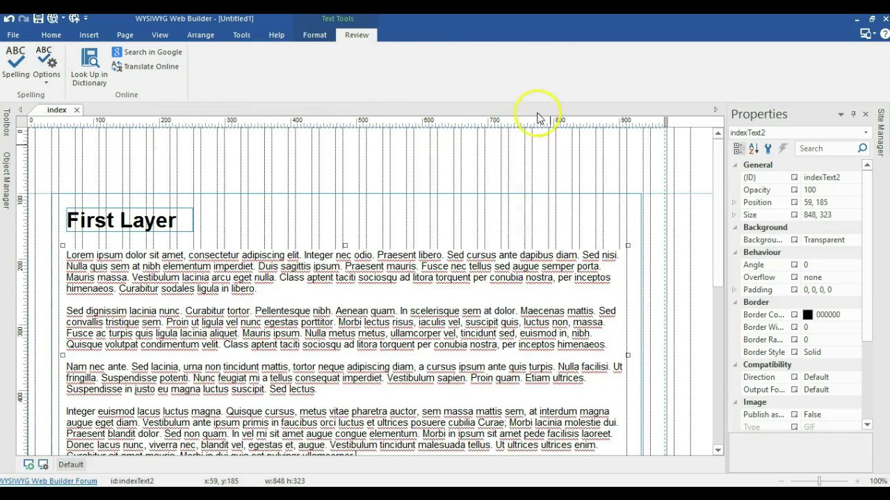
Step: Delete the fourth Lorem Ipsum paragraph to free space at the bottom of the layer
scroll(631, 227, "down", 5)
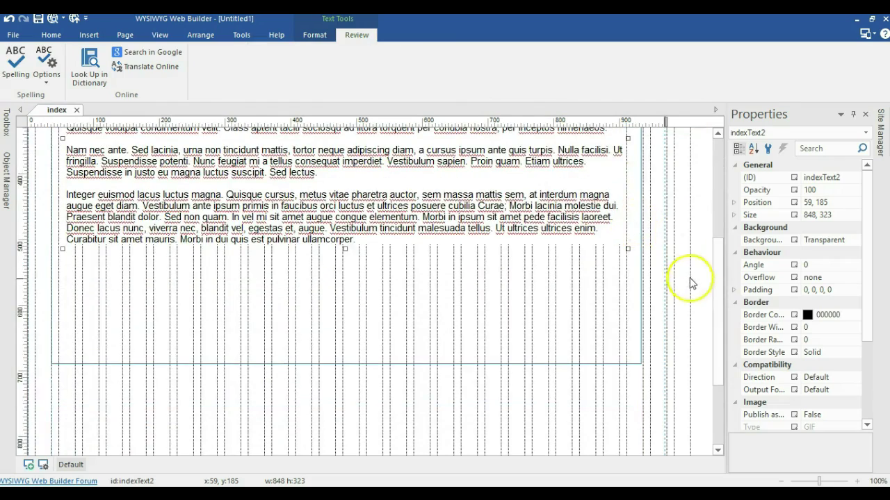
key("Escape")
double_click(377, 278)
left_click_drag(376, 278, 65, 237)
key("Delete")
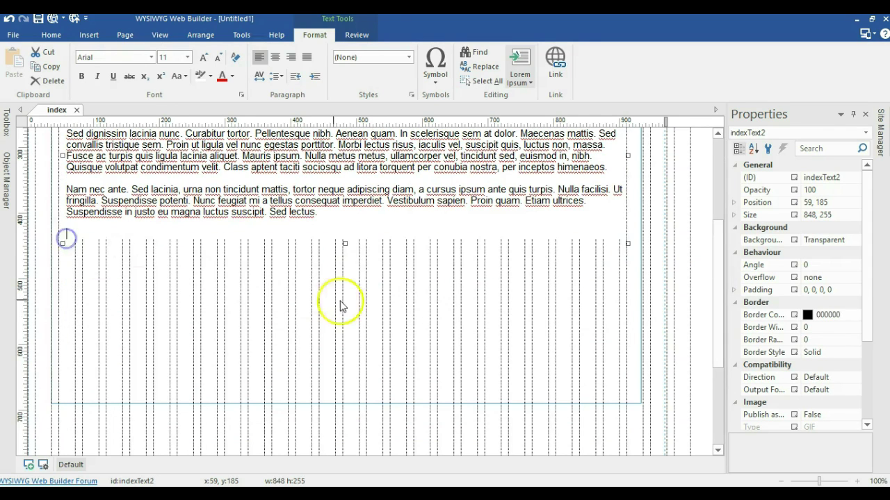
left_click(281, 248)
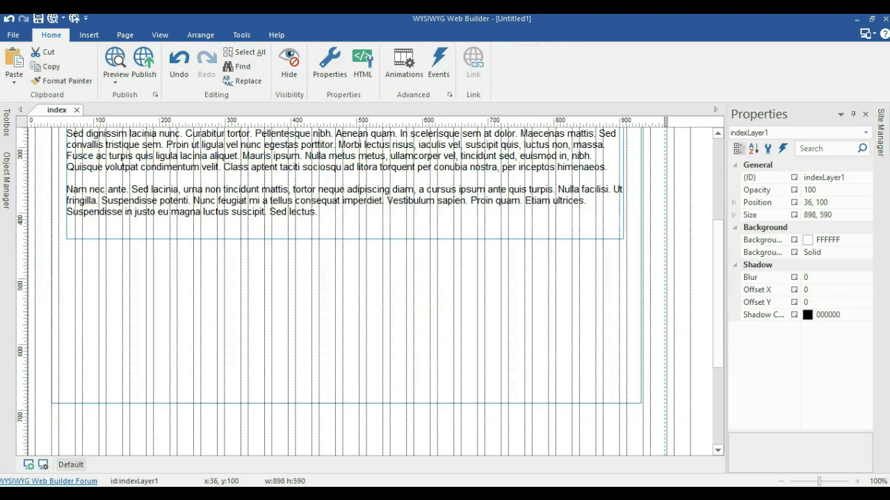
Step: Place the two-babies image below the paragraphs inside the layer and center it horizontally in the page
left_click(357, 280)
left_click_drag(443, 364, 318, 316)
right_click(318, 317)
mouse_move(445, 310)
left_click(504, 310)
left_click(587, 327)
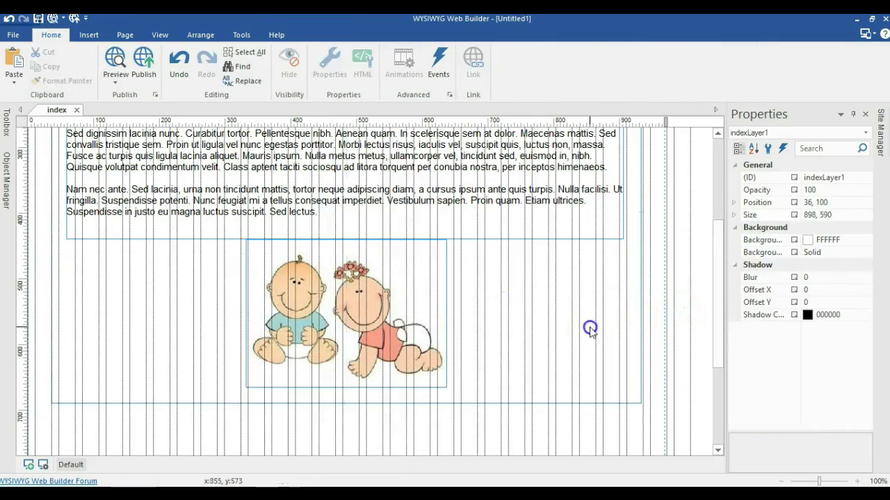
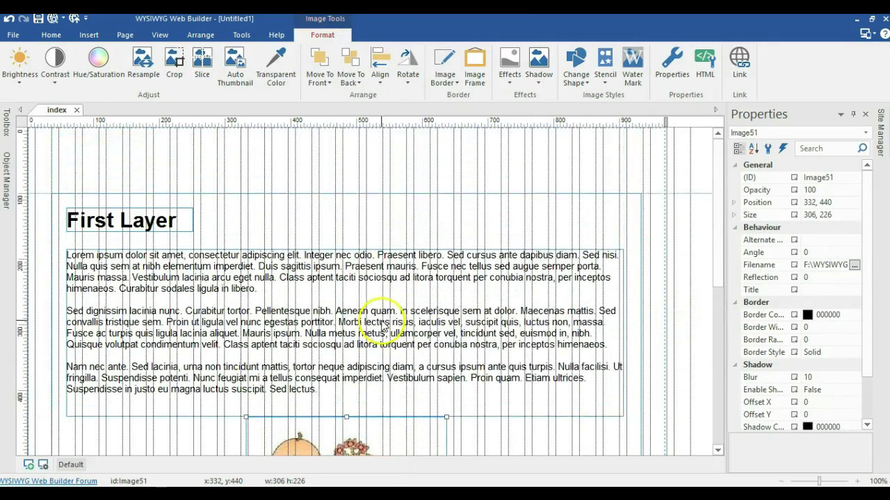
Step: Duplicate the first layer and place the copy directly below it at position 36, 705
scroll(241, 170, "up", 1)
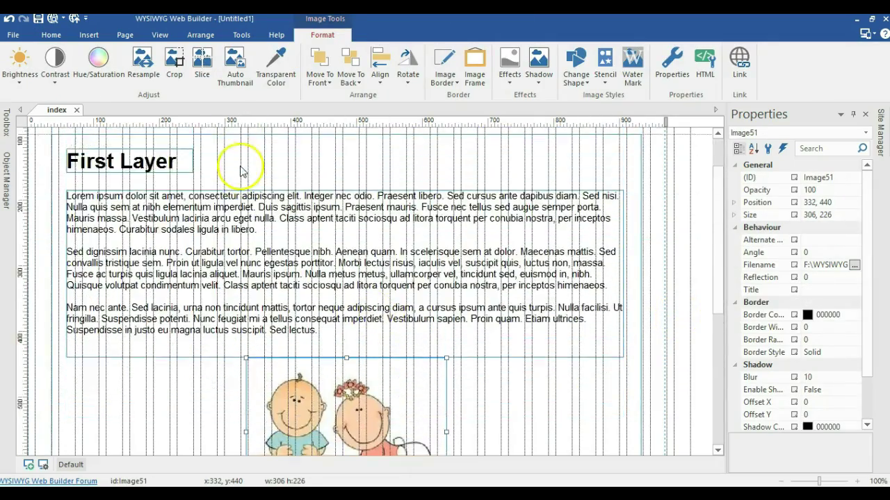
left_click(299, 172)
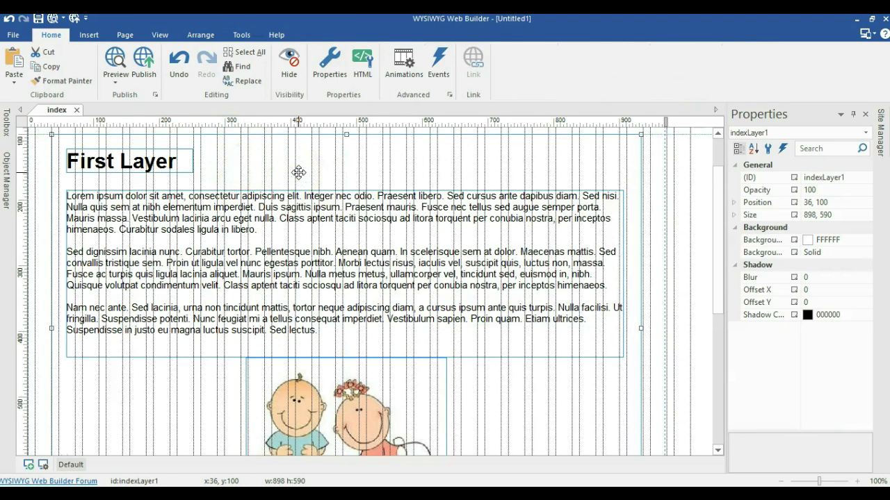
scroll(299, 172, "down", 5)
left_click(178, 276)
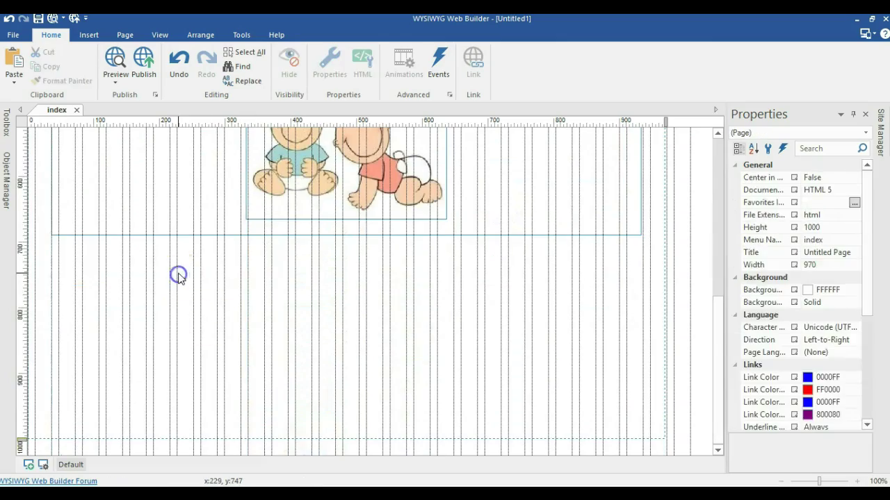
key("ctrl+v")
left_click_drag(359, 310, 198, 288)
Step: Change the copied layer's heading to "Second Layer" and widen its text box to about 285 pixels
left_click(154, 272)
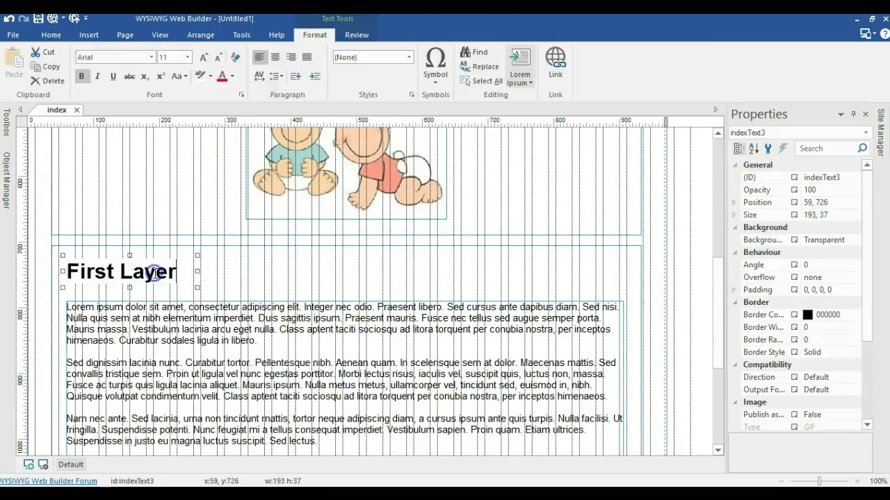
left_click_drag(113, 272, 78, 277)
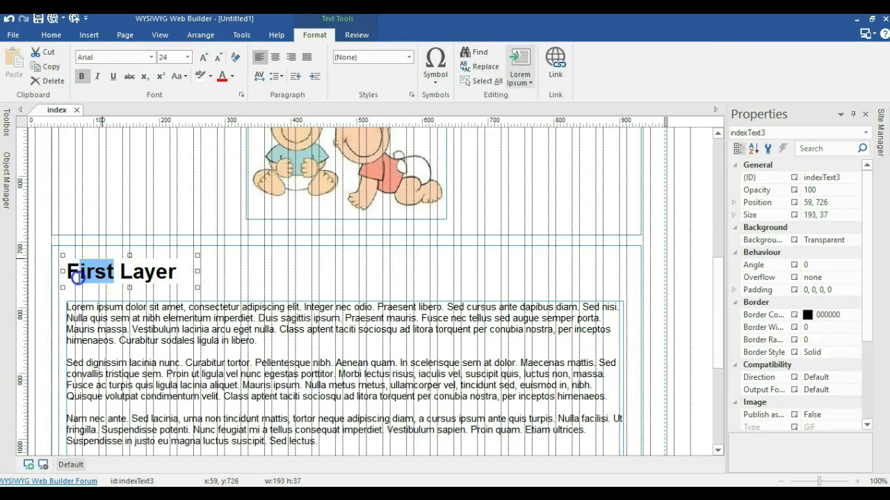
type("Second")
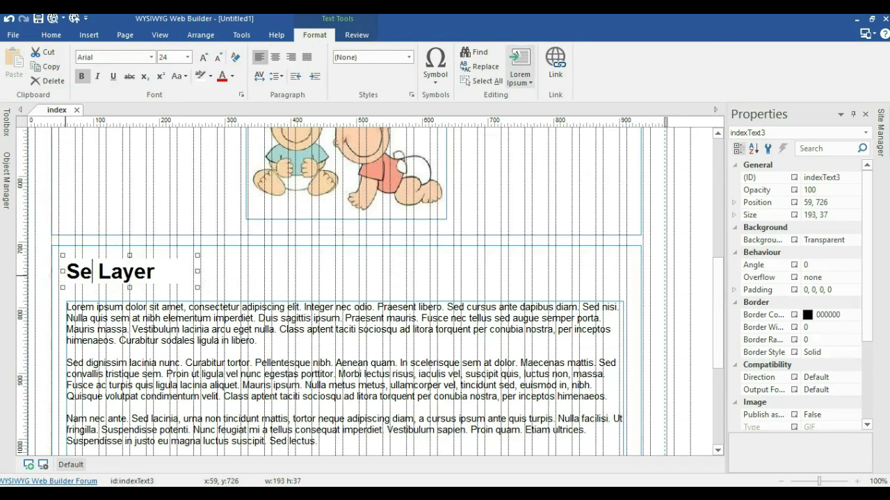
left_click(264, 295)
left_click(189, 285)
left_click_drag(192, 283, 253, 278)
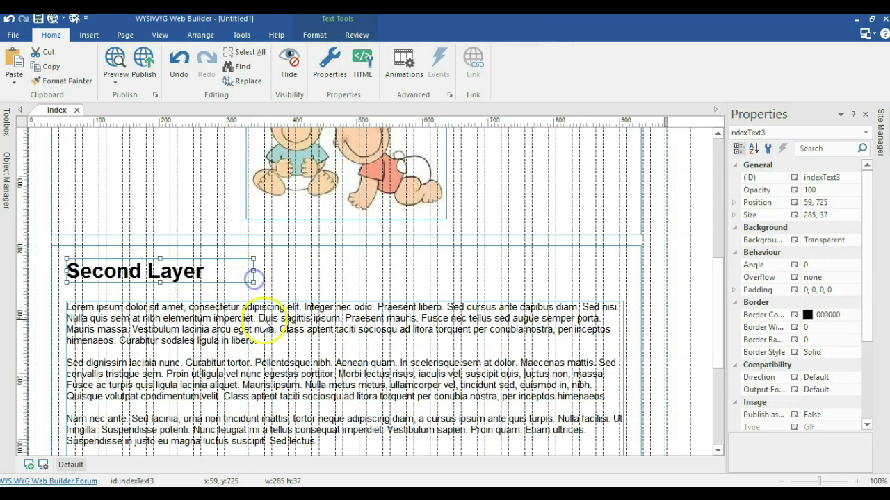
Step: Delete the two-babies image from the second layer
scroll(264, 328, "down", 5)
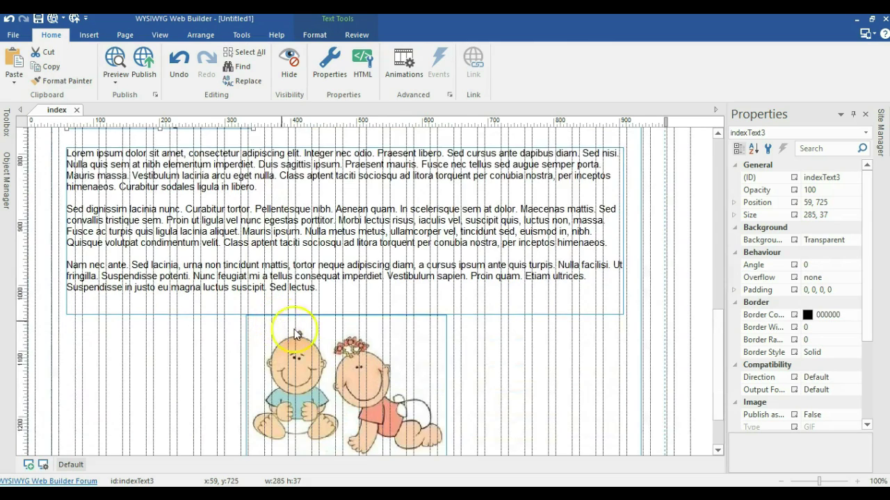
left_click(305, 338)
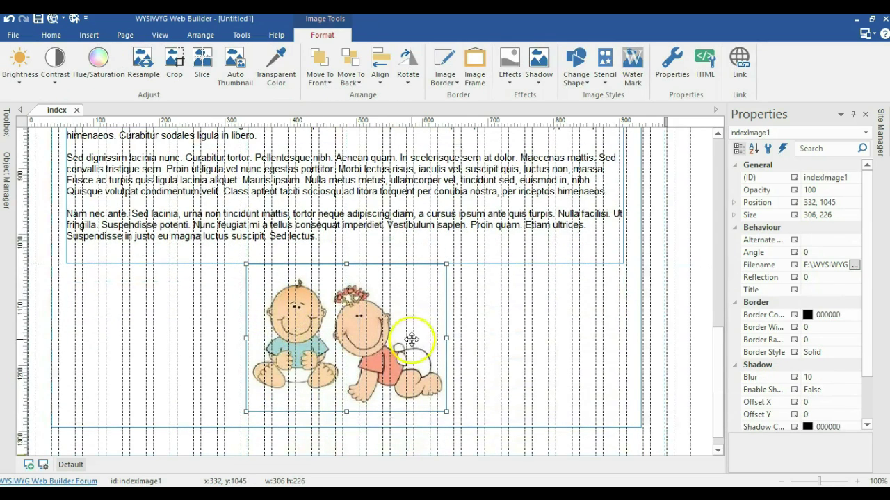
key("Delete")
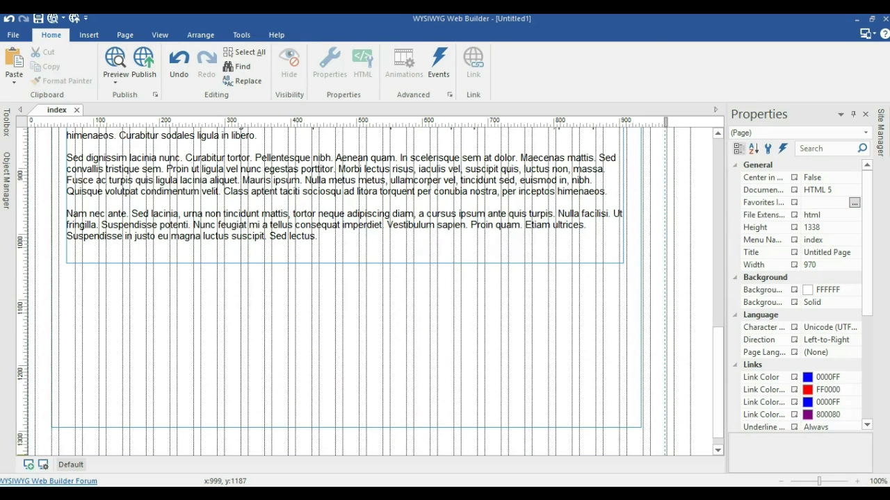
Step: Delete the last two lines of the third Lorem Ipsum paragraph in the second layer
scroll(435, 260, "up", 2)
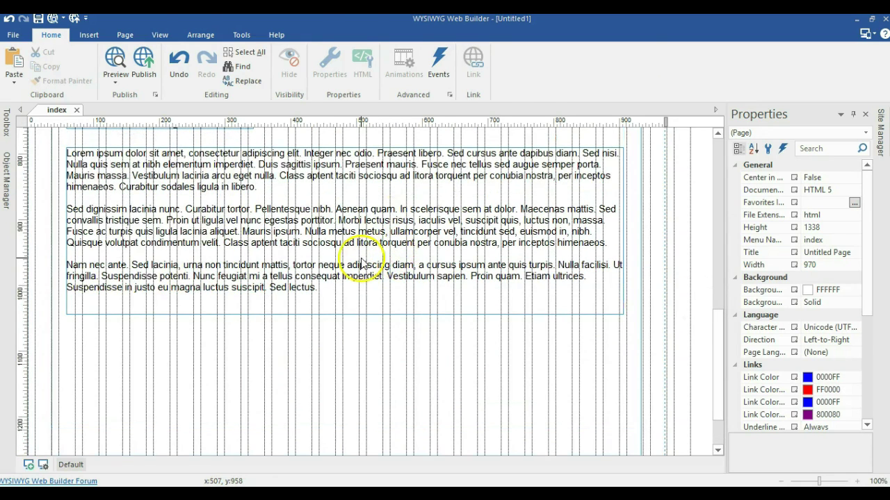
left_click(361, 258)
left_click_drag(61, 297, 70, 275)
key("Delete")
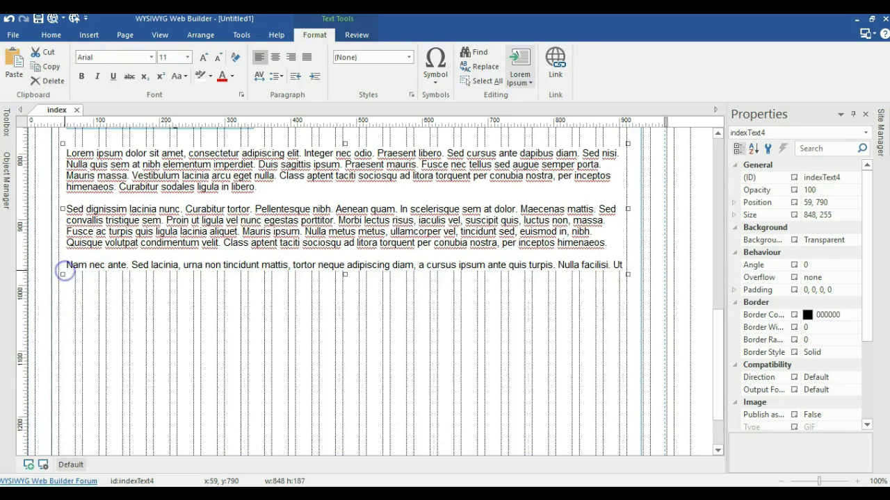
Step: Place the image of three children holding drawings below the second layer's text and center it horizontally in the page
left_click(264, 367)
key("ctrl+v")
left_click(695, 327)
left_click_drag(362, 414, 312, 327)
scroll(313, 324, "down", 3)
right_click(318, 287)
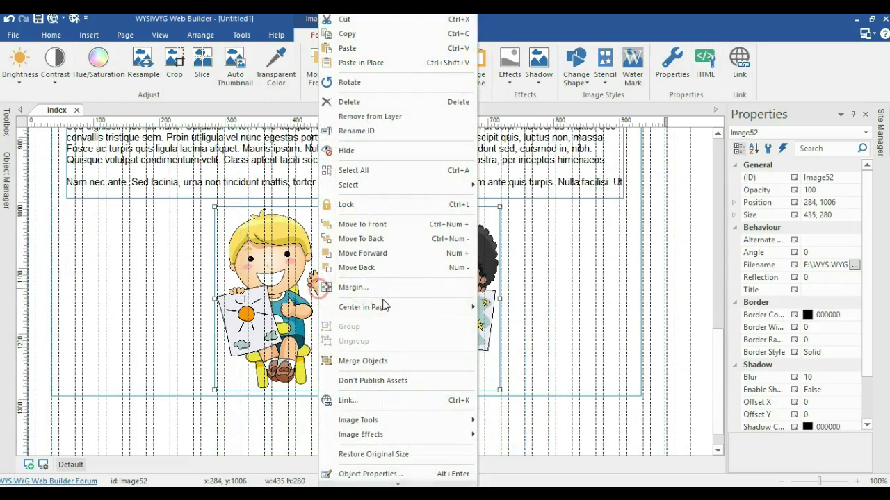
mouse_move(417, 304)
left_click(521, 306)
scroll(517, 295, "up", 5)
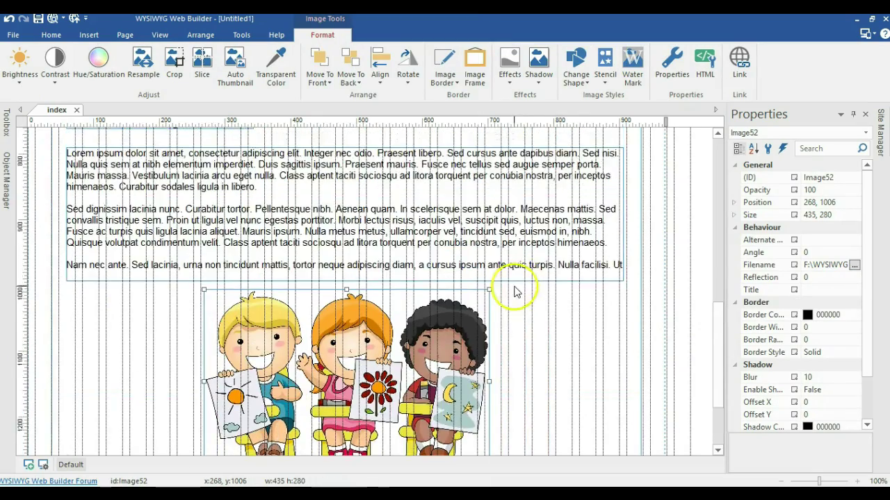
scroll(510, 267, "down", 6)
Step: Duplicate the second layer and place the copy directly below it at position 36, 1317
left_click(538, 265)
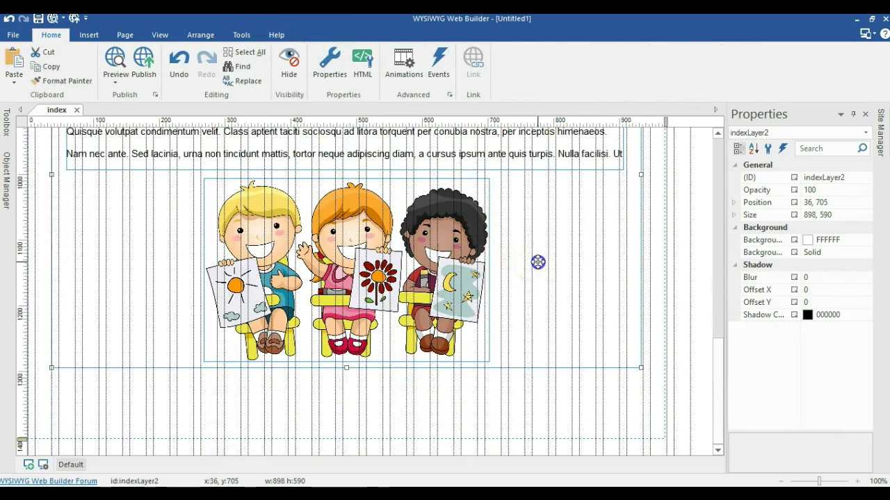
left_click(176, 382)
scroll(308, 311, "down", 5)
left_click(307, 311)
left_click_drag(456, 231, 335, 226)
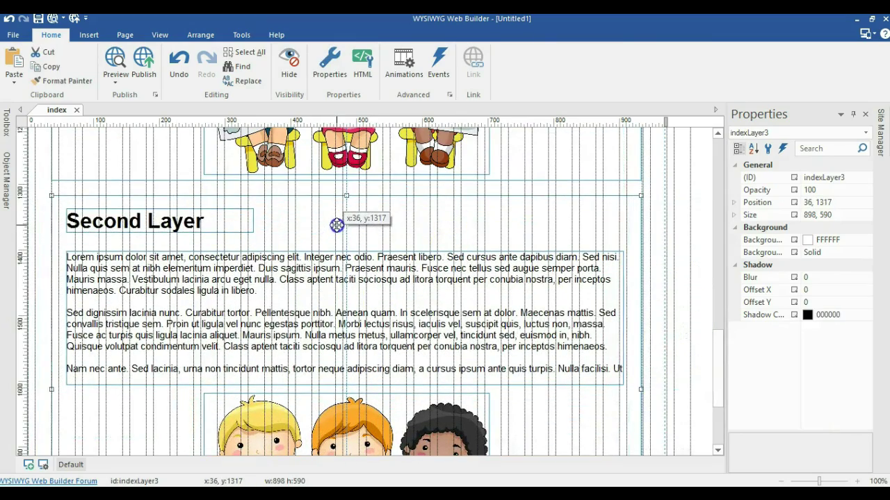
Step: Change the heading of the newly copied layer to "Third Layer"
double_click(176, 227)
left_click_drag(143, 220, 43, 228)
type("Thir")
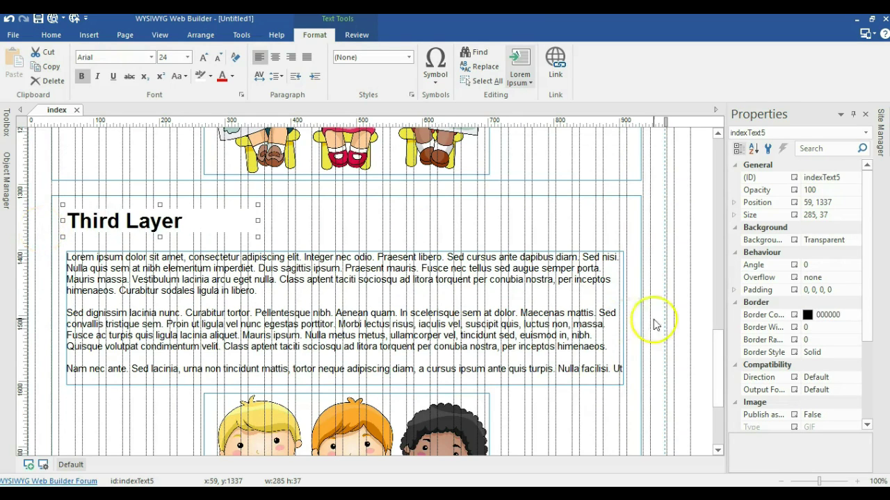
scroll(629, 327, "down", 1)
key("Escape")
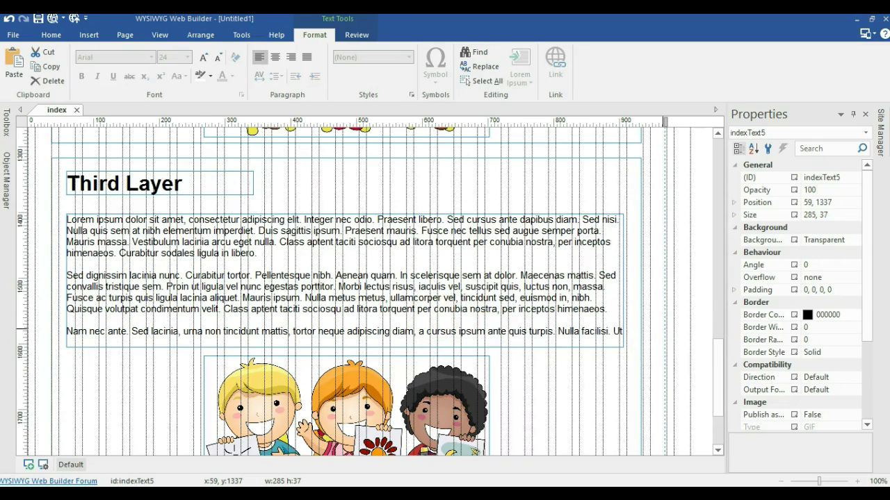
Step: Delete the three-children image from the third layer
scroll(330, 372, "down", 3)
left_click(322, 334)
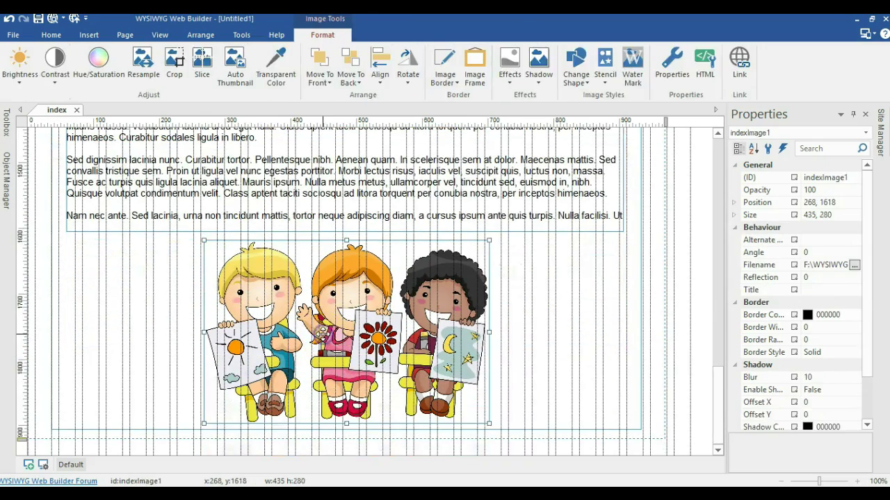
key("Delete")
Step: Copy the last two paragraphs of the third layer's text and append them at its end after a line break
scroll(387, 272, "up", 2)
left_click(399, 258)
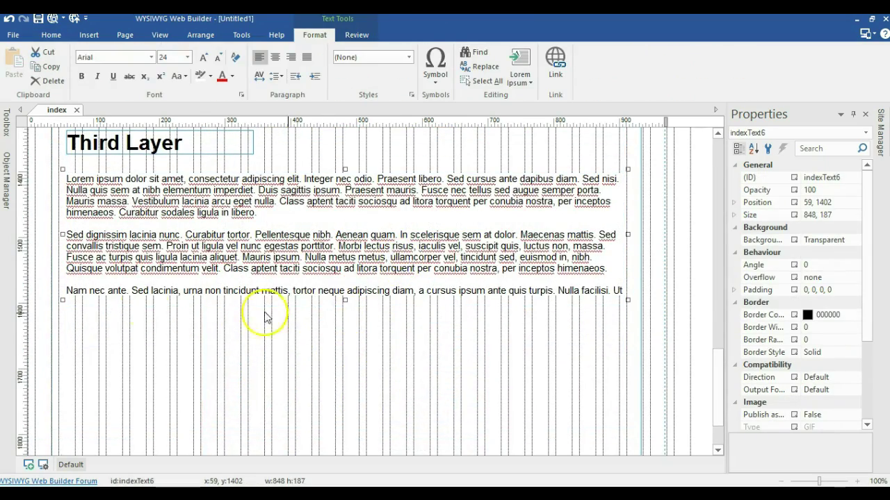
left_click(81, 293)
double_click(618, 288)
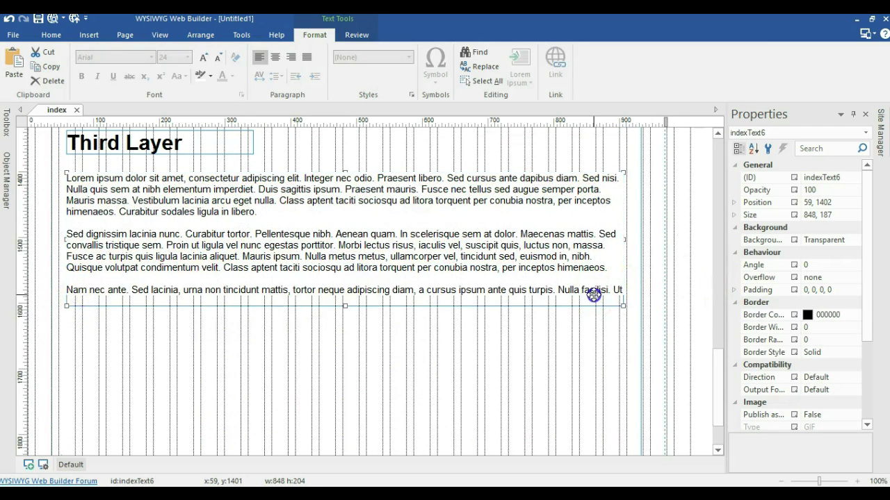
left_click_drag(609, 297, 57, 234)
key("ctrl+c")
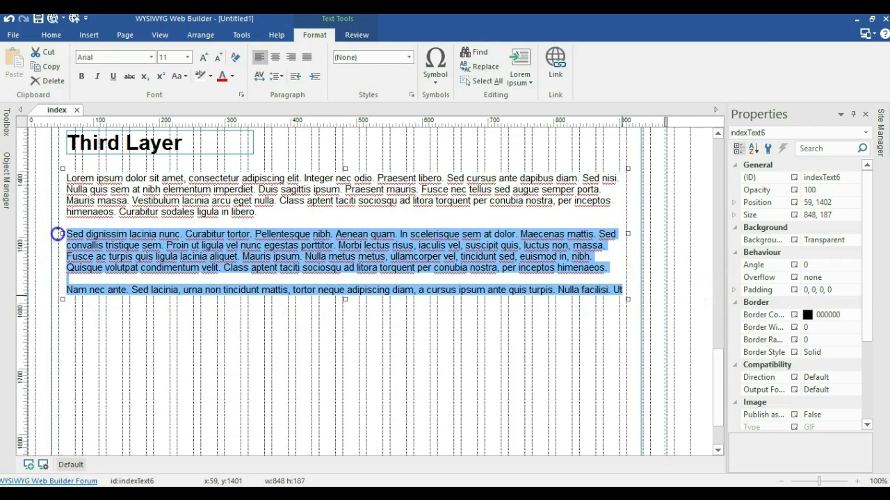
left_click(520, 303)
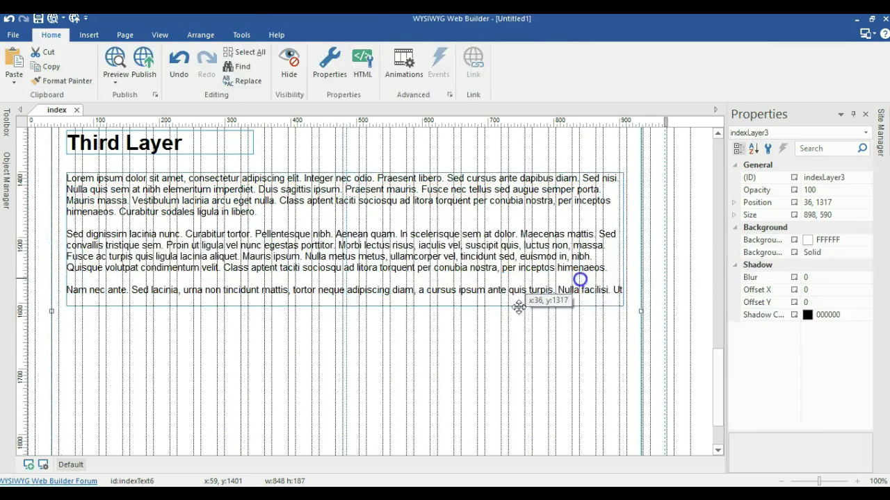
left_click(619, 293)
double_click(618, 293)
key("Return")
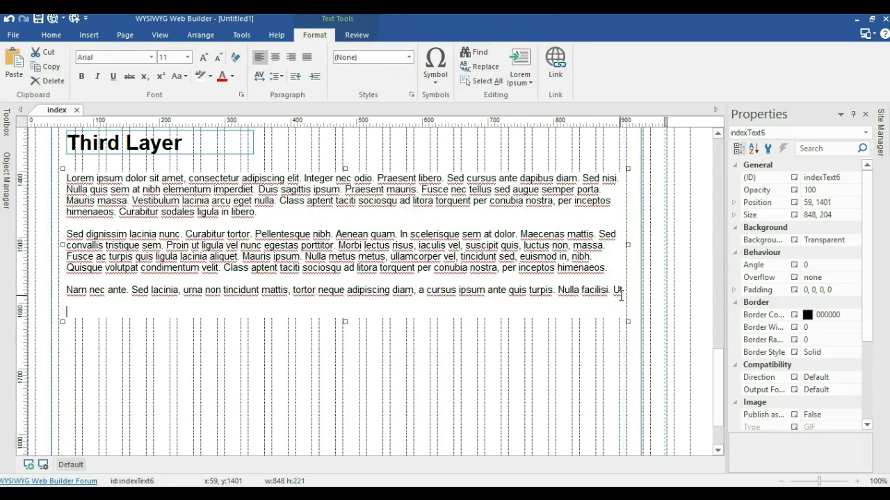
key("ctrl+v")
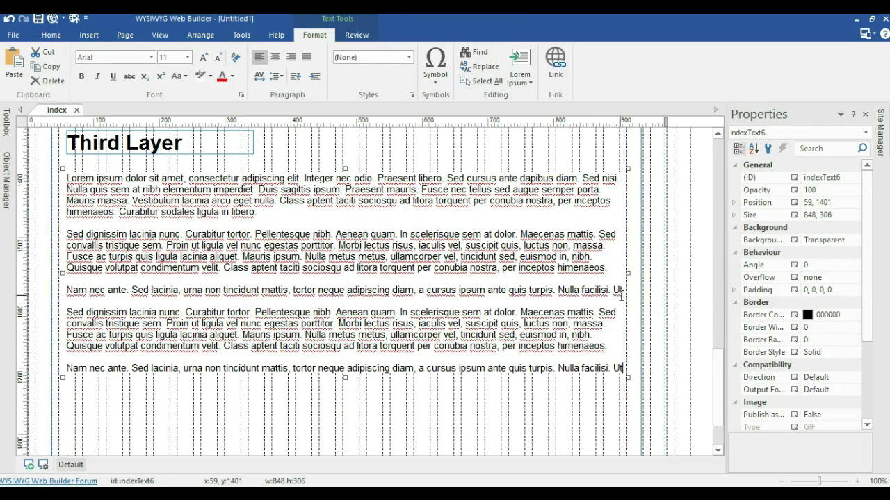
left_click(670, 323)
Step: Duplicate the third layer and place the copy directly below it, aligned with the other layers
scroll(670, 323, "down", 2)
left_click(435, 355)
key("ctrl+c")
left_click(327, 440)
key("ctrl+v")
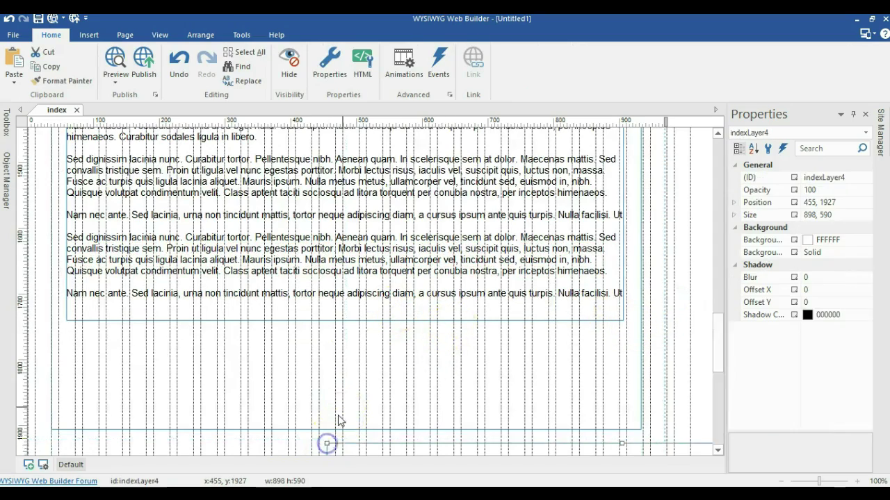
scroll(391, 341, "down", 5)
scroll(421, 328, "up", 2)
left_click_drag(591, 211, 277, 216)
Step: Change the heading of the bottom layer to "Fourth Layer"
left_click(229, 222)
double_click(119, 221)
left_click_drag(119, 221, 32, 221)
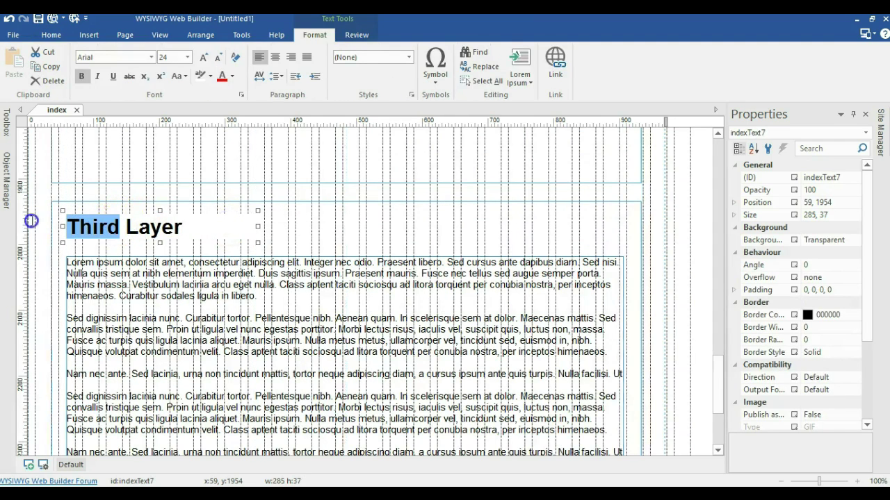
type("For")
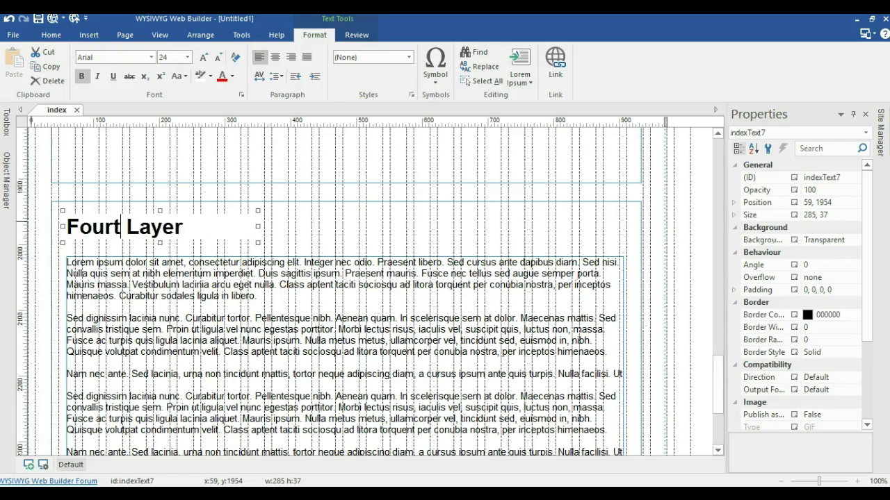
left_click(694, 230)
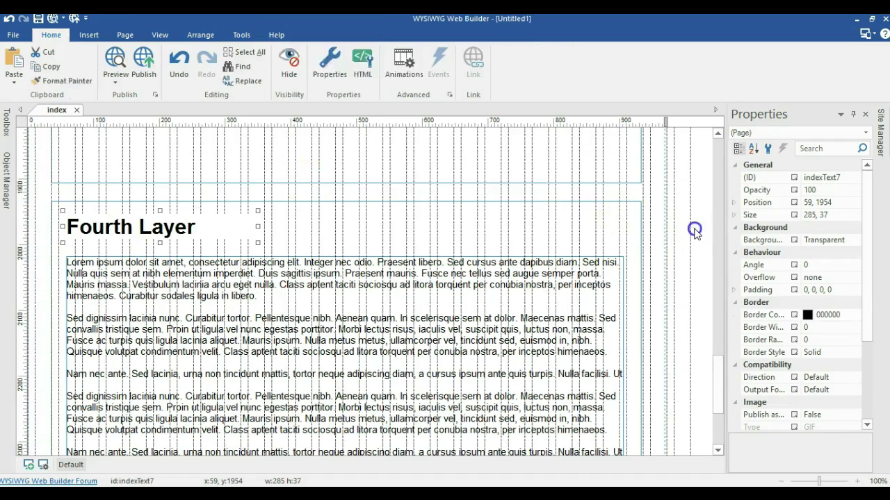
Step: Copy the "First Layer" heading and place the copy in the empty space above the first layer
scroll(695, 232, "up", 5)
scroll(695, 234, "up", 10)
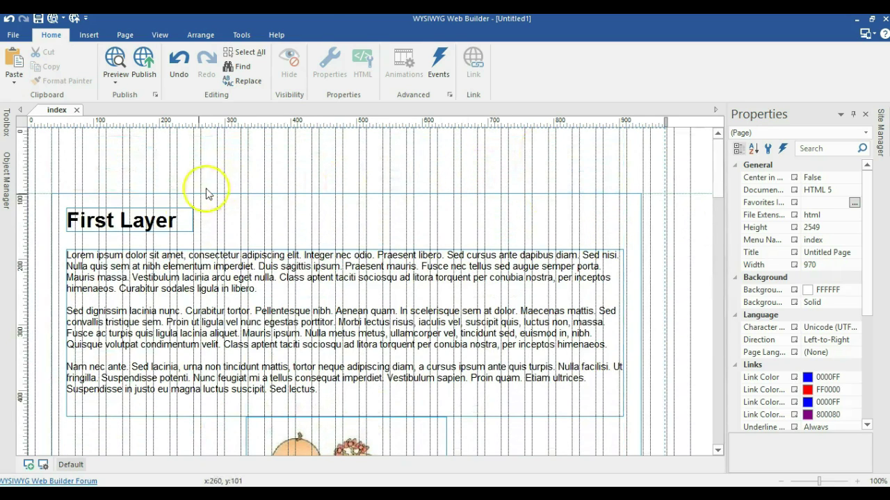
left_click(182, 221)
key("ctrl+c")
left_click(80, 155)
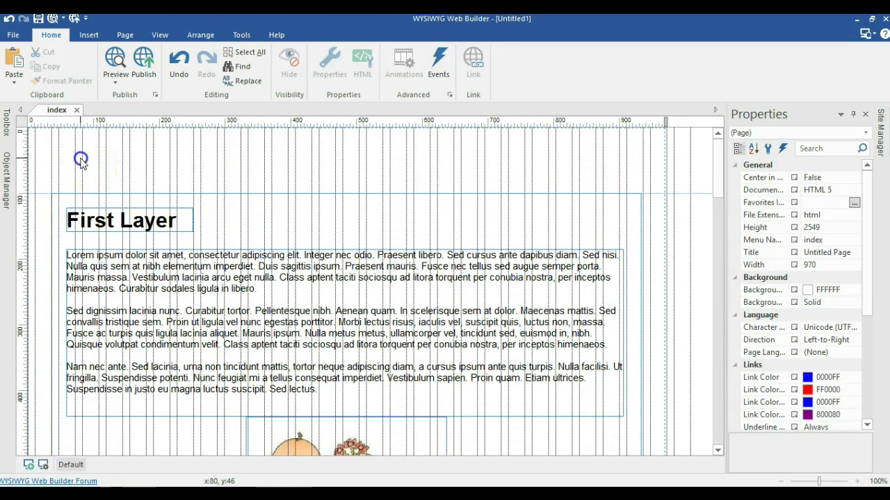
key("ctrl+v")
left_click(169, 143)
left_click_drag(144, 169, 113, 157)
Step: Widen the copied heading's box to about 332 pixels and move it to position 59, 27
left_click(177, 158)
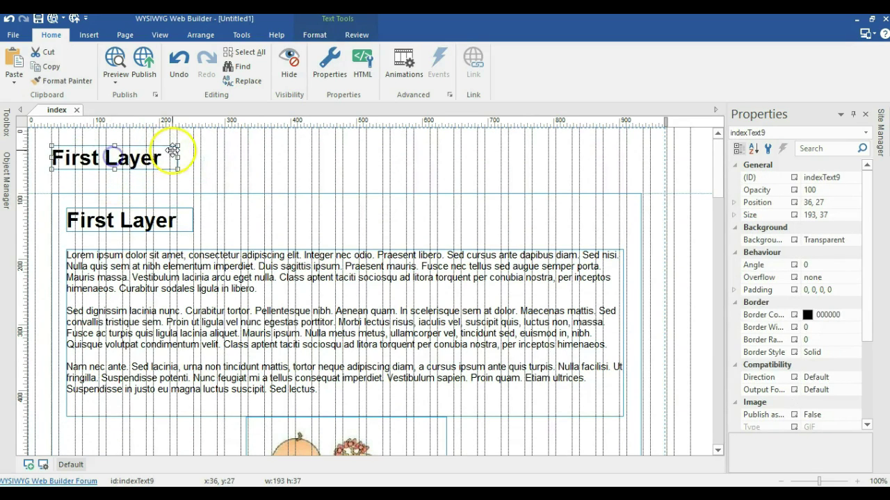
left_click_drag(179, 158, 268, 167)
left_click_drag(219, 151, 223, 152)
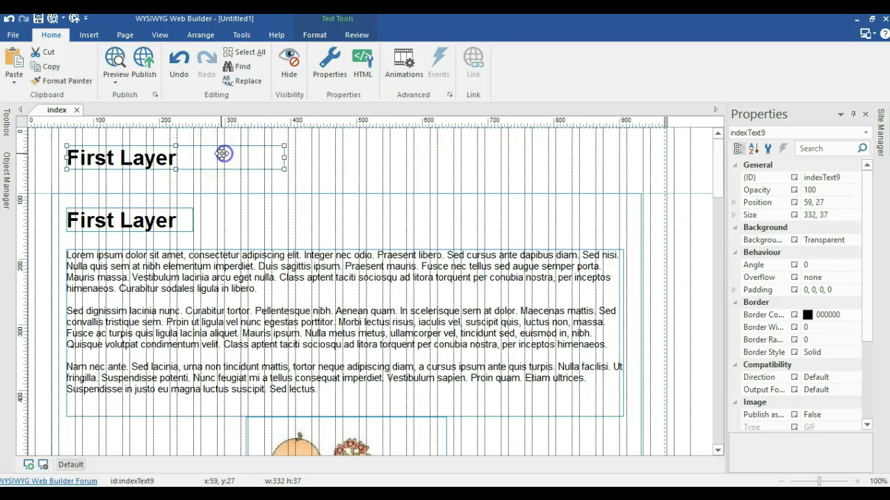
Step: Replace the text of the copied heading above the first layer with "The Slider"
double_click(222, 153)
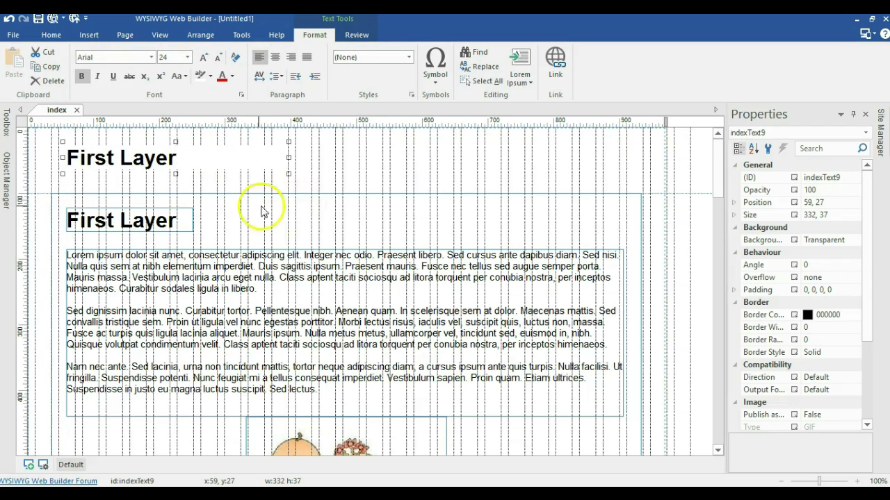
left_click_drag(188, 160, 27, 137)
type("The Slider")
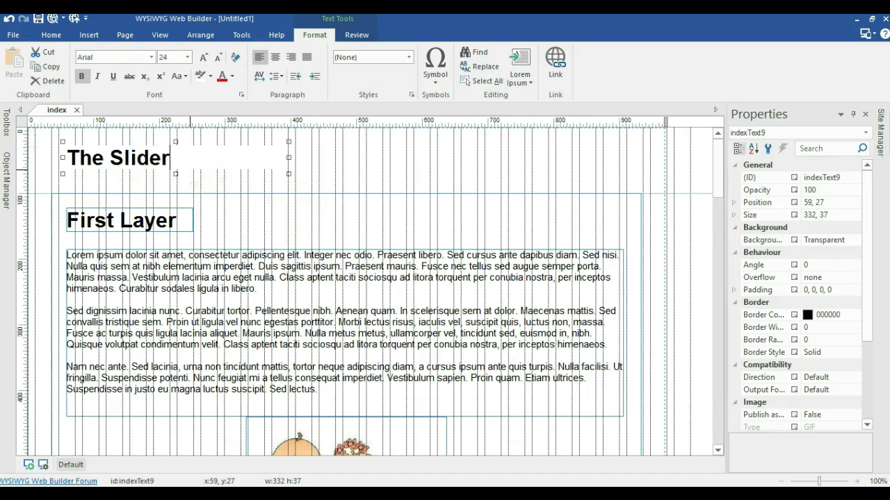
Step: Change the text color of the "The Slider" title to red
left_click_drag(177, 144, 165, 121)
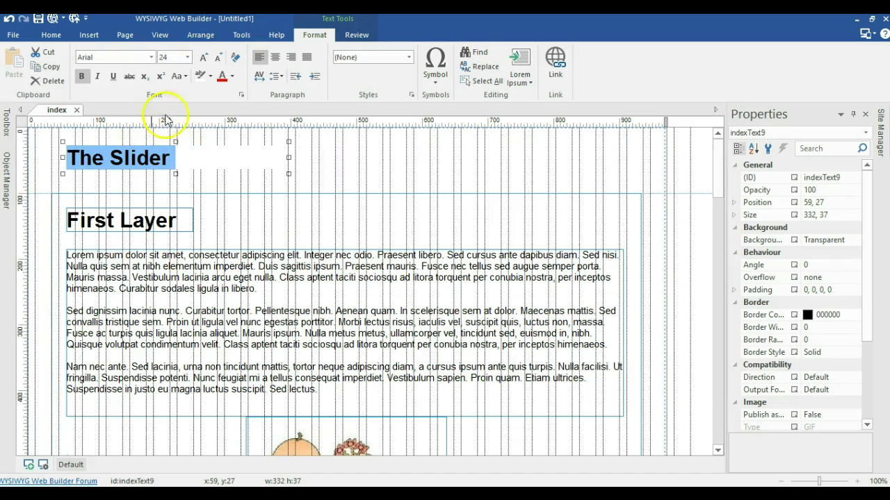
left_click(234, 78)
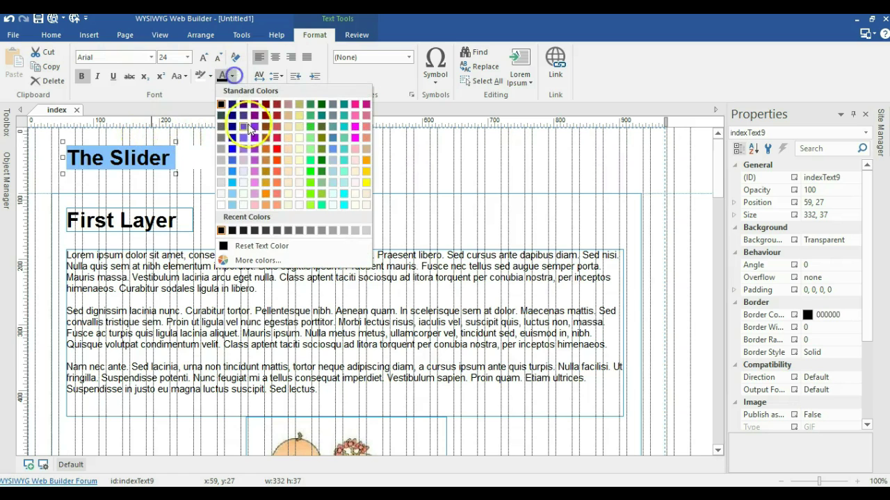
left_click(278, 150)
left_click(473, 178)
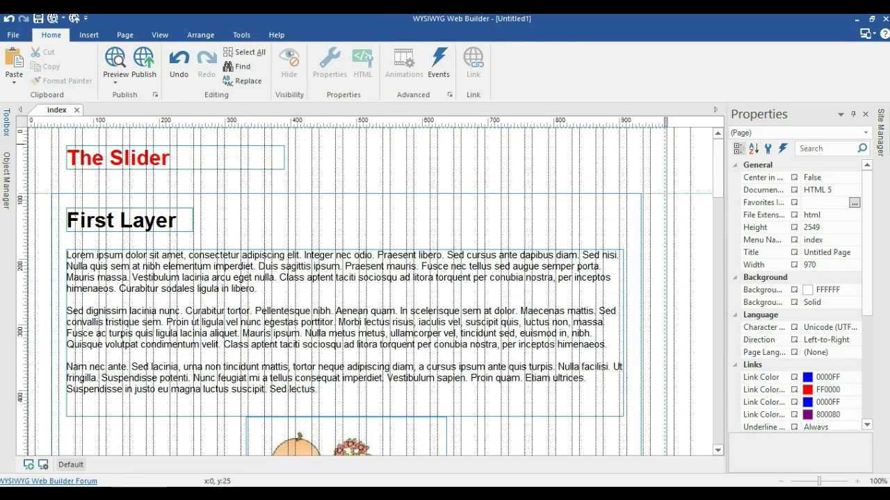
Step: Draw a rectangle shape to the right of the page title at about 610, 27 and set its size to 95 by 28
left_click(6, 122)
left_click(46, 148)
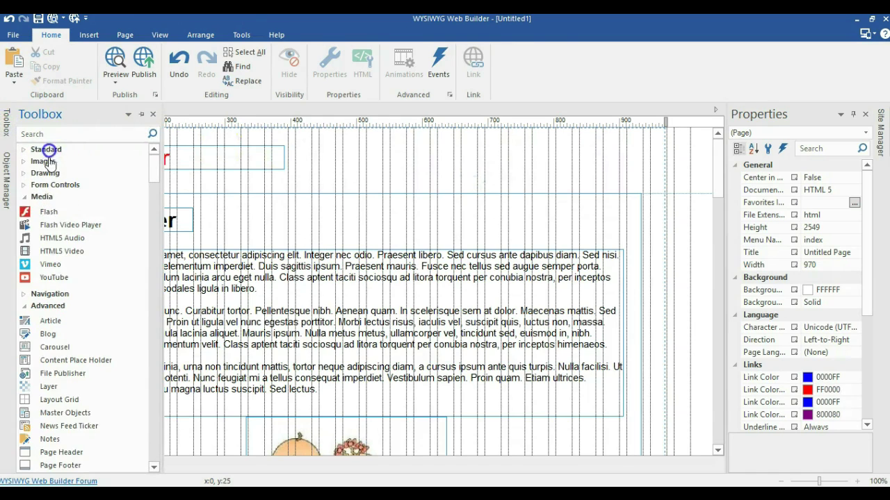
left_click(44, 173)
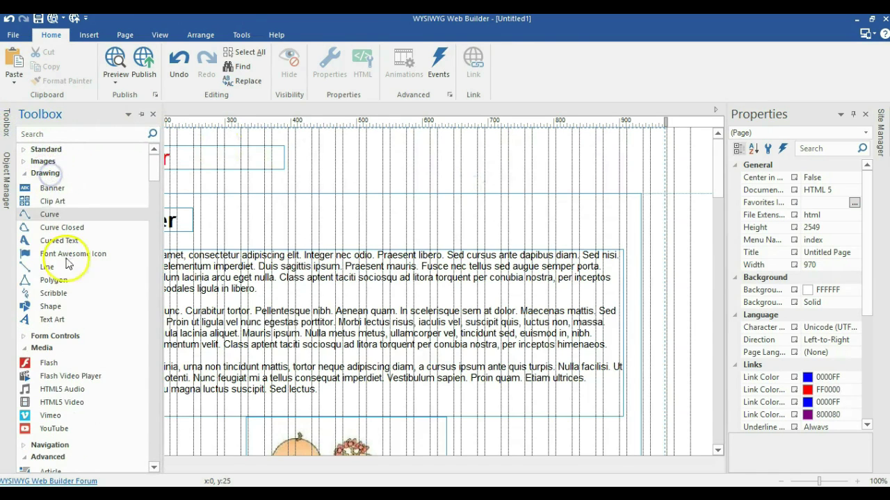
left_click(50, 305)
left_click_drag(427, 145, 489, 170)
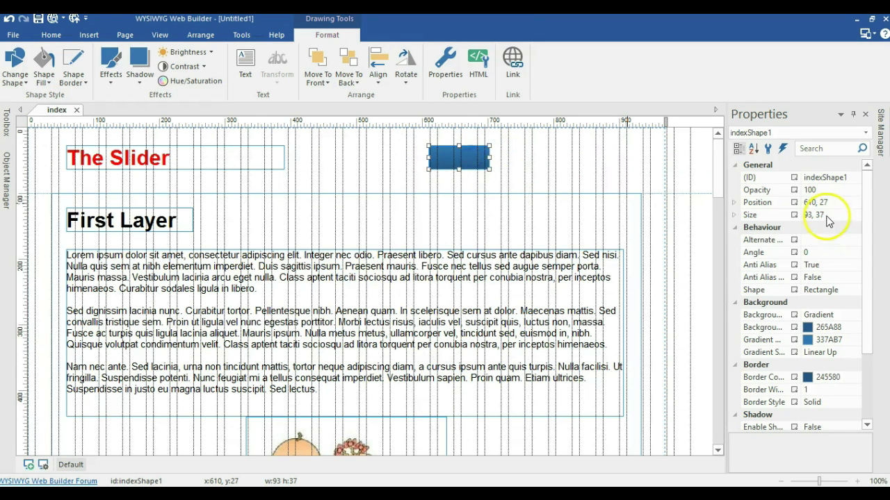
left_click(741, 219)
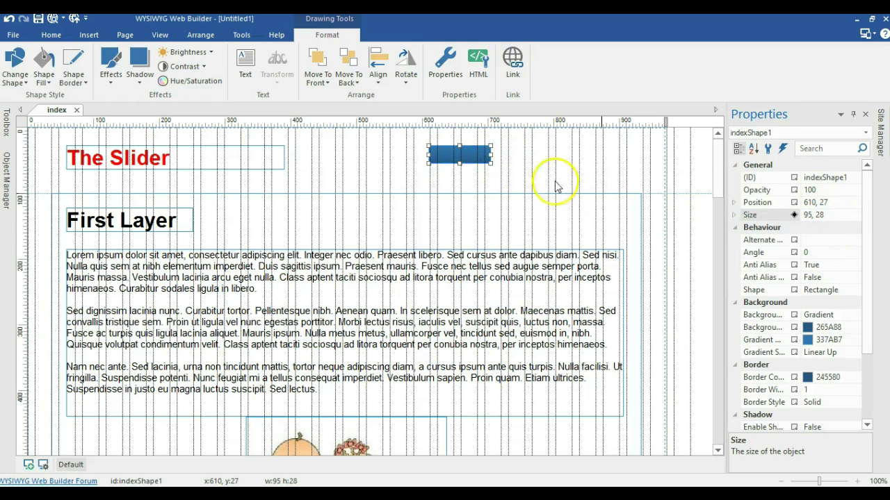
left_click(536, 170)
Step: Change the shape's type to a rounded rectangle with a Round value of 6
left_click(470, 155)
double_click(475, 169)
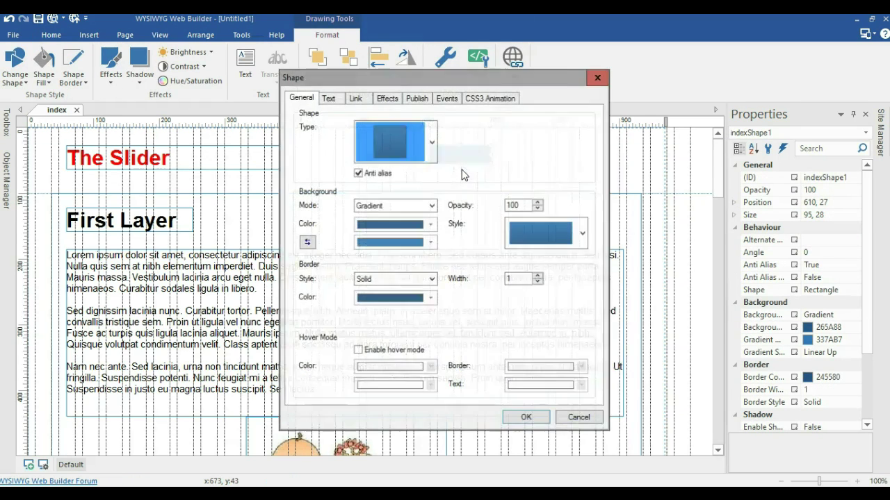
left_click(404, 143)
left_click(397, 221)
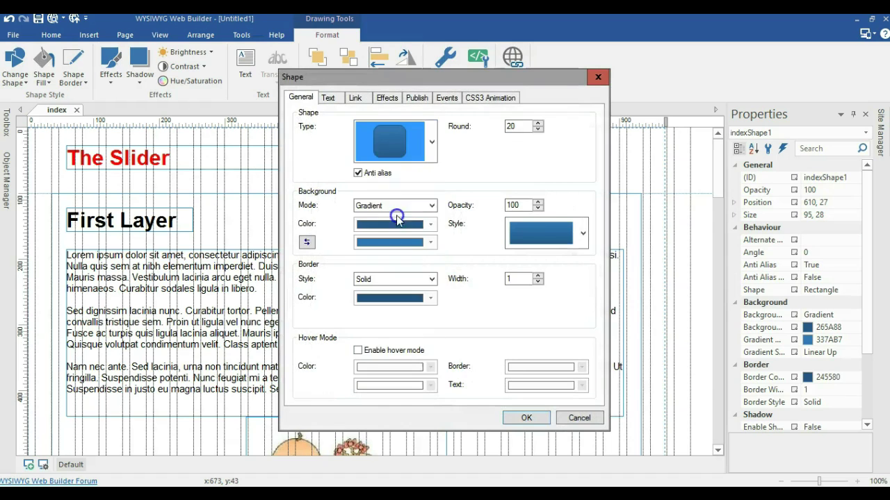
double_click(515, 126)
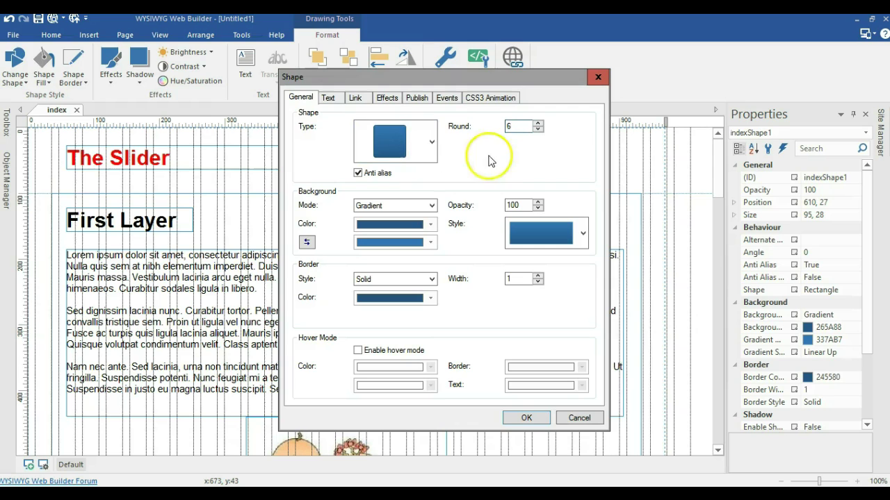
Step: Label the shape "First Button" in white 9-point Arial, using a black editor background
left_click(327, 100)
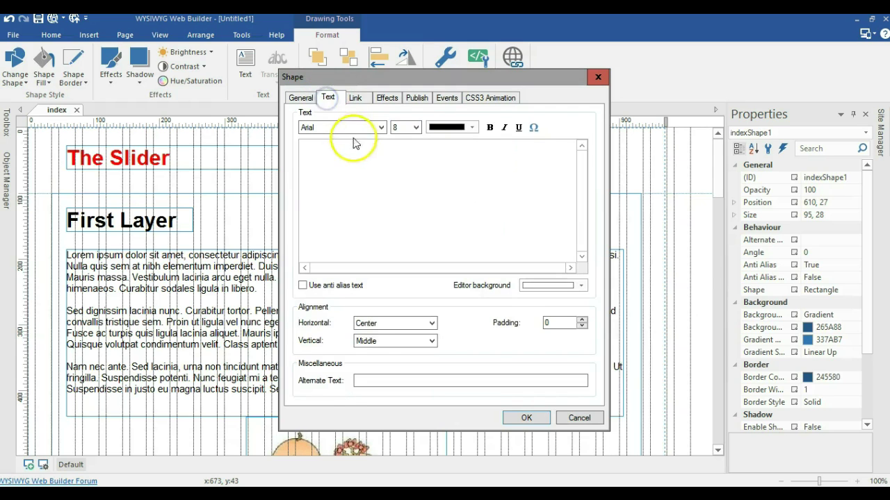
left_click(542, 285)
left_click(526, 300)
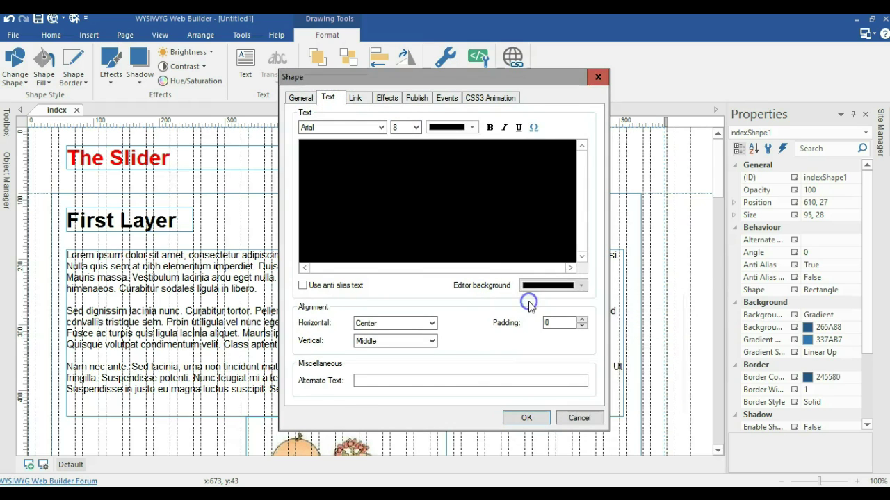
left_click(451, 126)
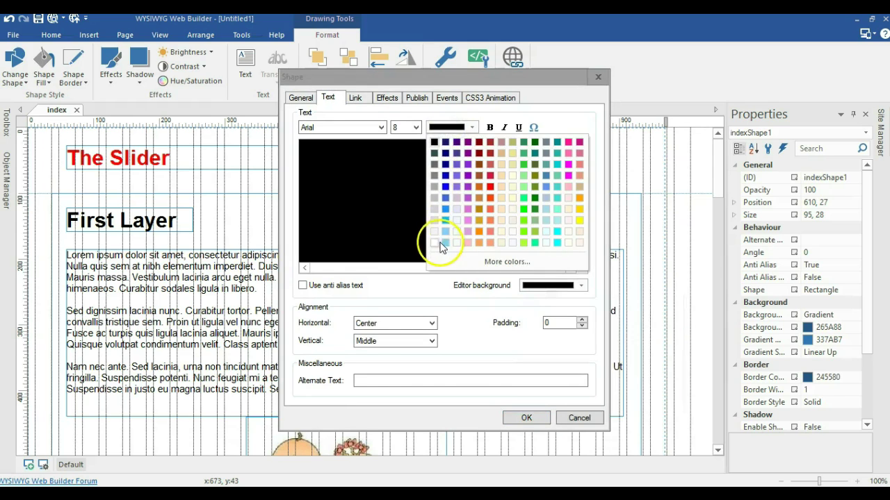
left_click(438, 243)
left_click(410, 127)
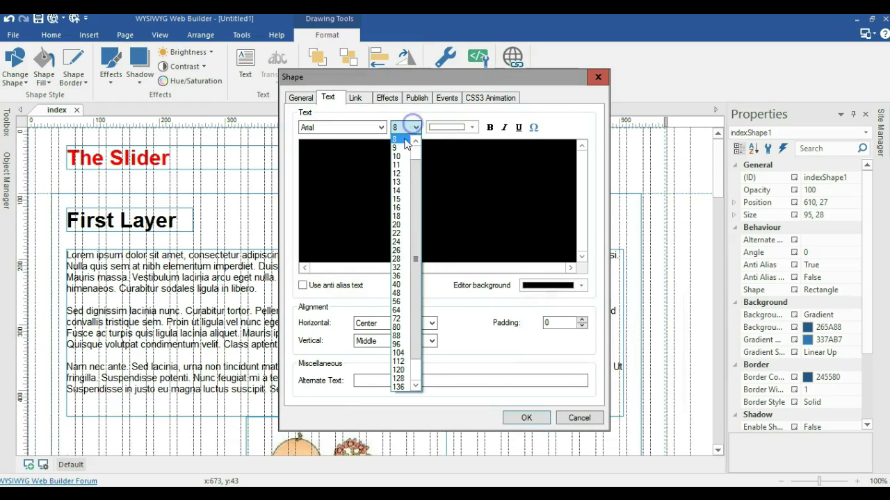
left_click(403, 148)
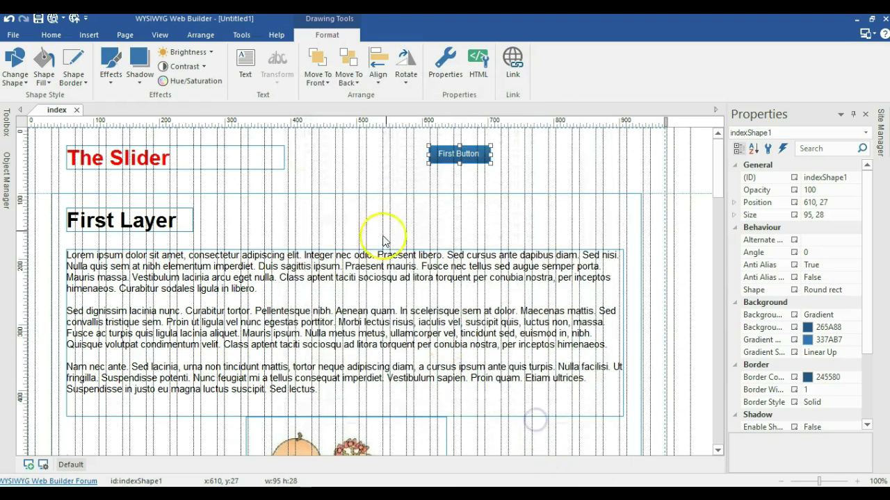
left_click(477, 176)
Step: Duplicate the first button beside it at position 707, 27 and change the copy's text to "Second Button"
left_click(468, 155)
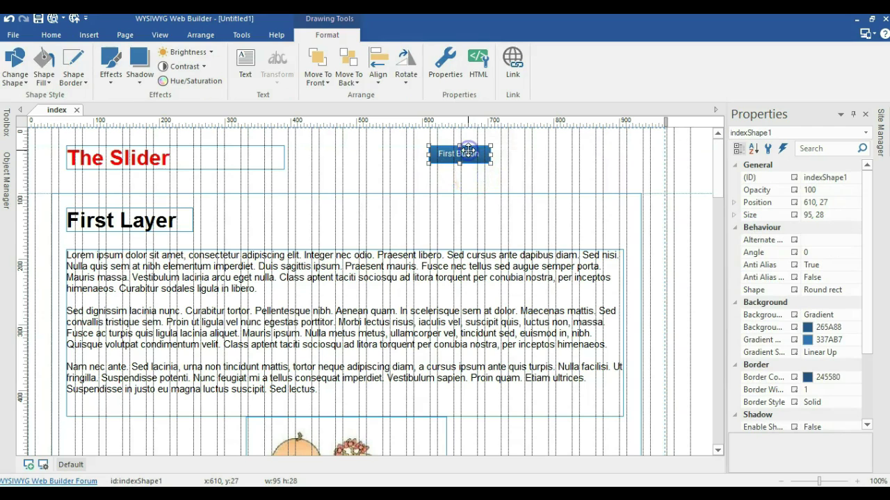
left_click_drag(502, 155, 518, 156)
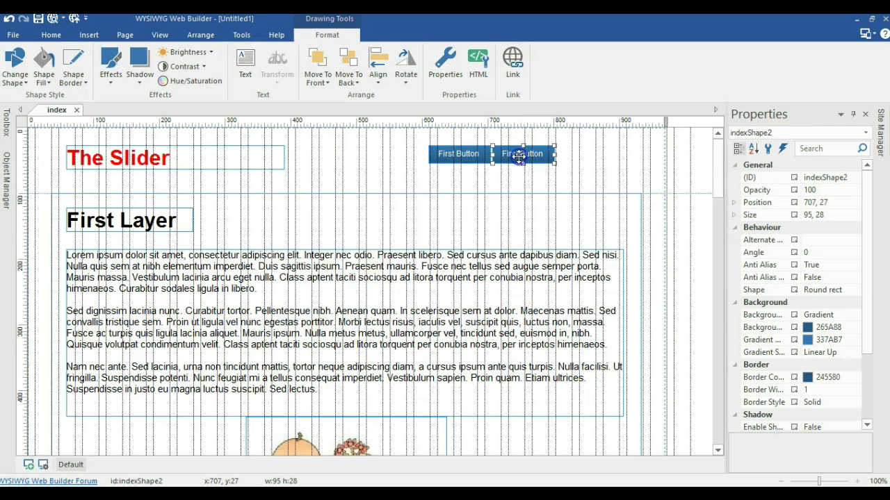
double_click(518, 156)
left_click(328, 98)
double_click(317, 146)
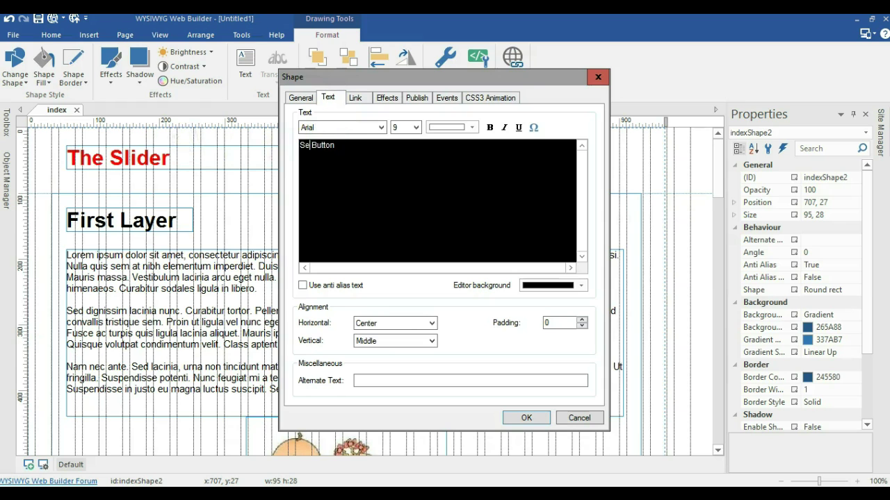
left_click(540, 419)
left_click(584, 179)
Step: Widen the second button slightly and paste another copy of the first button beside it at position 814, 27
left_click(546, 157)
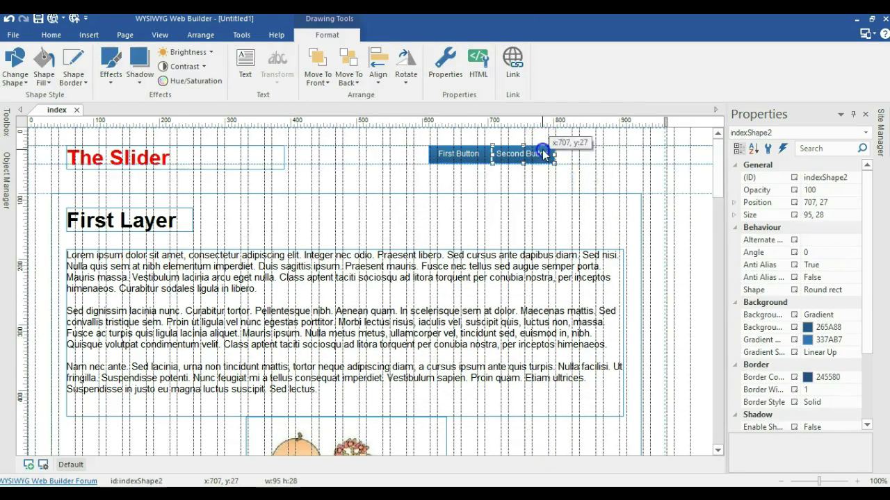
left_click(569, 149)
key("ctrl+v")
left_click_drag(578, 158, 573, 156)
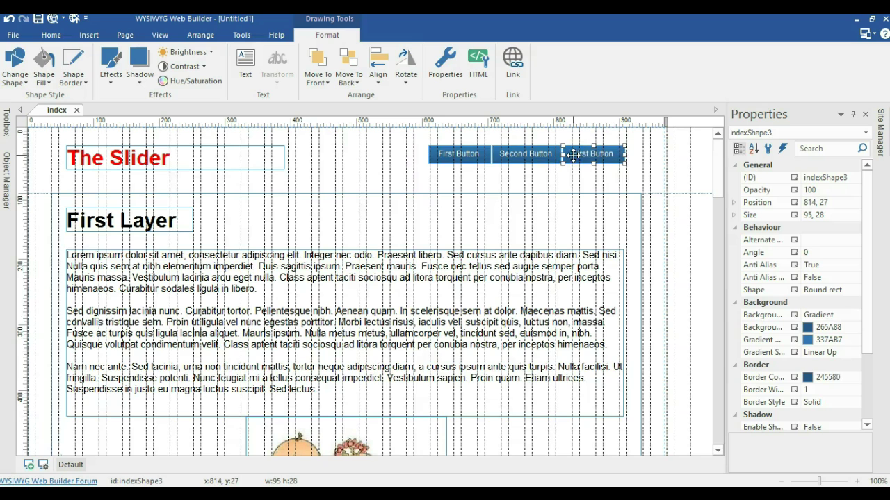
Step: Change the text of the newly pasted button to "Third Button"
double_click(569, 161)
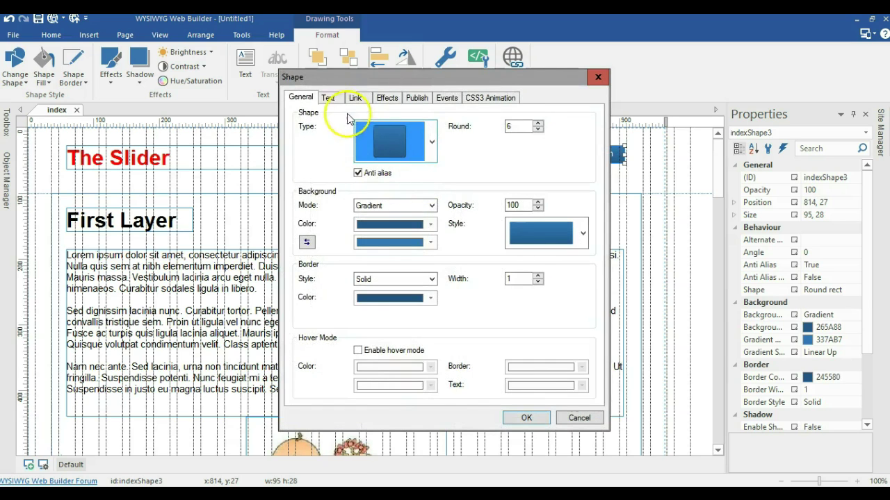
left_click(331, 98)
left_click_drag(317, 146, 245, 153)
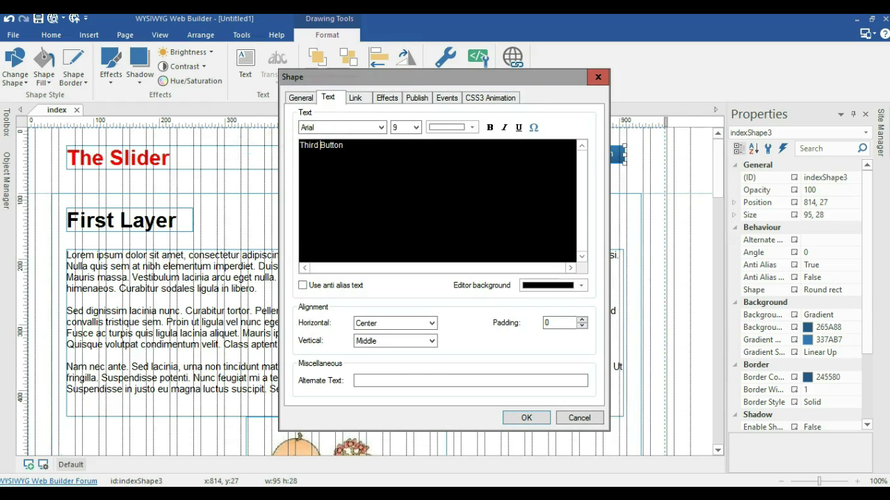
left_click(527, 418)
left_click(642, 191)
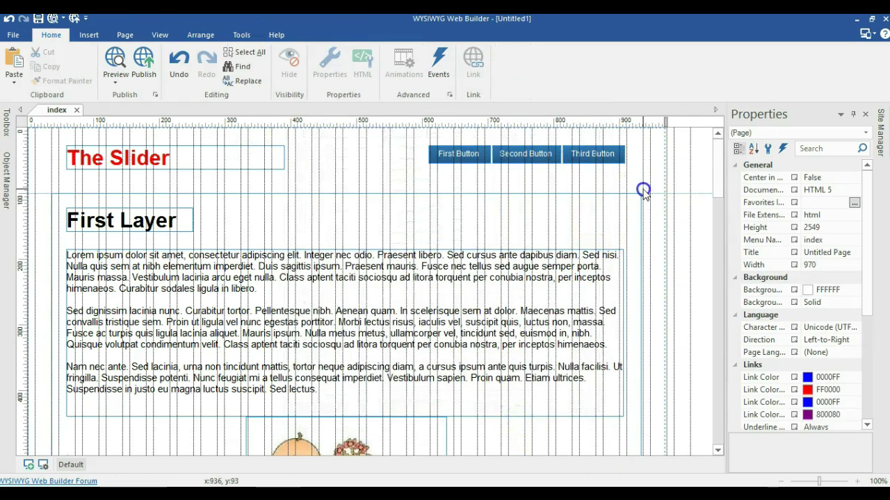
Step: Select the three buttons together and shift them left to make room for one more
left_click(468, 153)
left_click(522, 152, "shift")
left_click(590, 153, "shift")
left_click_drag(590, 154, 566, 154)
left_click_drag(568, 161, 549, 164)
Step: Paste another copy of the button and place it to the right of the third button at about 846, 31
left_click(596, 132)
key("ctrl+v")
left_click_drag(616, 143, 605, 164)
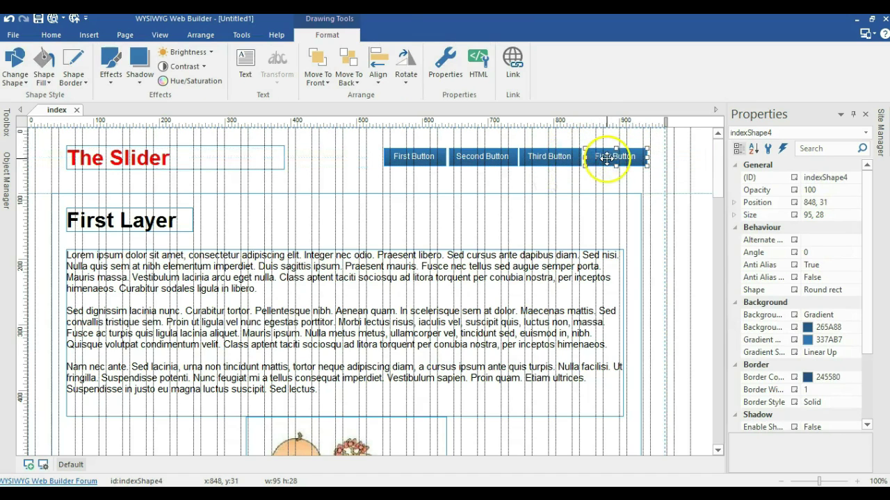
Step: Change the text of the last button in the row to "Fourth Button"
double_click(602, 159)
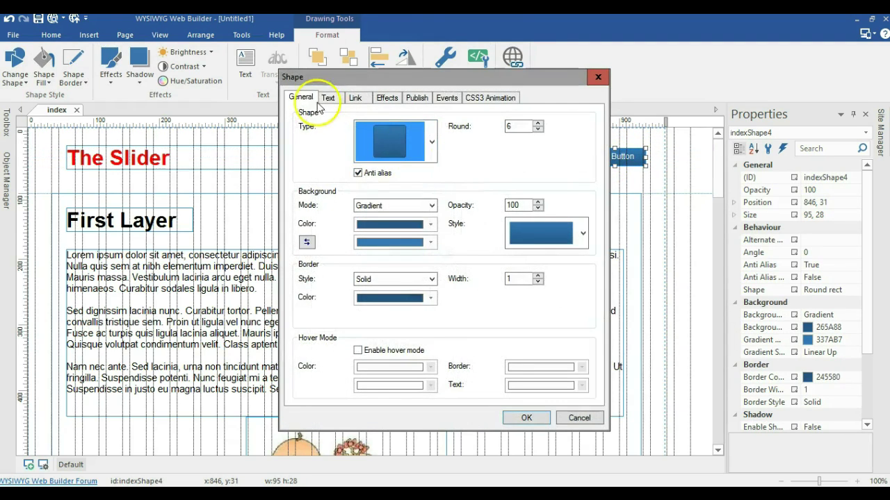
left_click(327, 97)
double_click(307, 144)
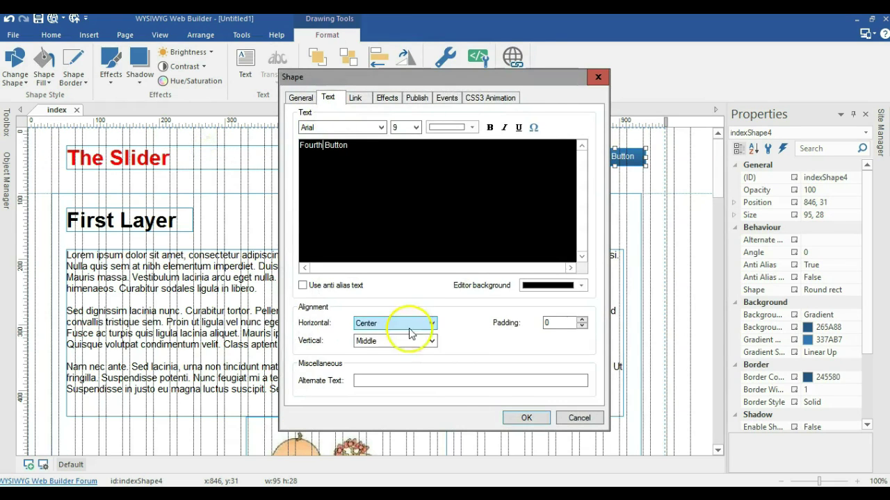
left_click(526, 418)
left_click(695, 237)
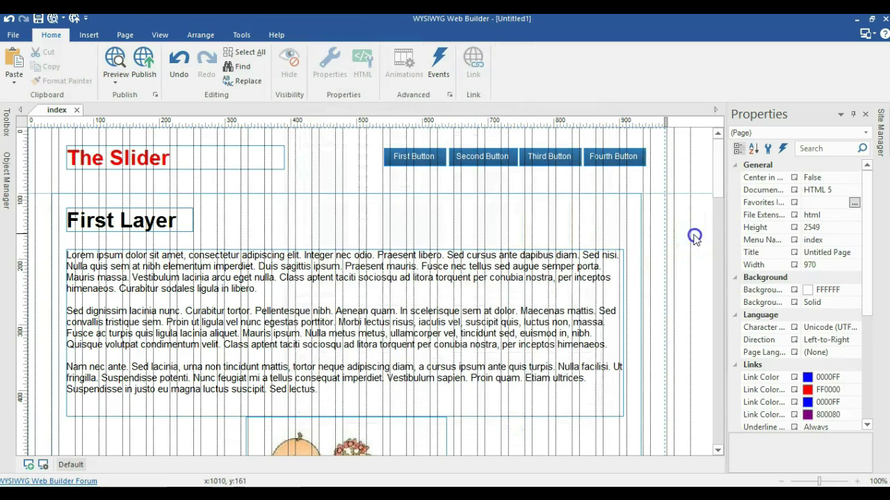
Step: Move all four buttons together so the fourth sits at 812, 36, aligned with the right edge of the first layer's text
left_click(624, 159)
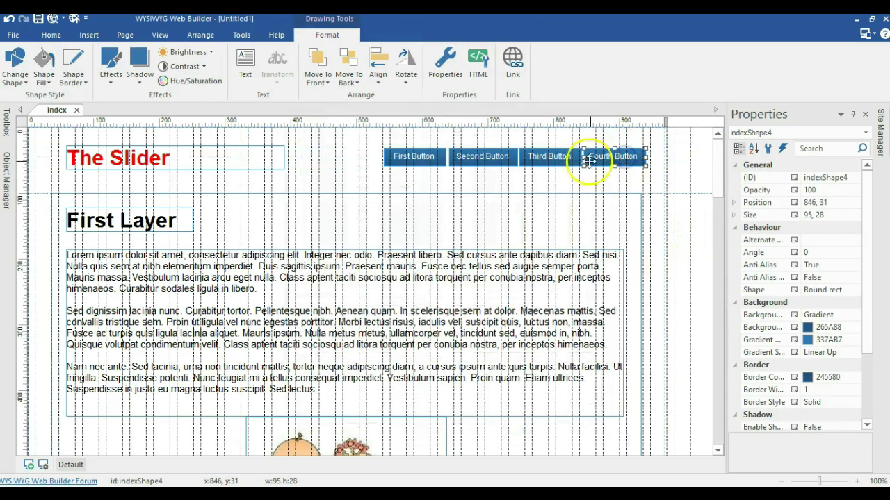
left_click(532, 159, "shift")
left_click(486, 157, "shift")
left_click(423, 155, "shift")
mouse_move(551, 162)
left_mouse_down()
mouse_move(559, 160)
mouse_move(541, 166)
left_mouse_up()
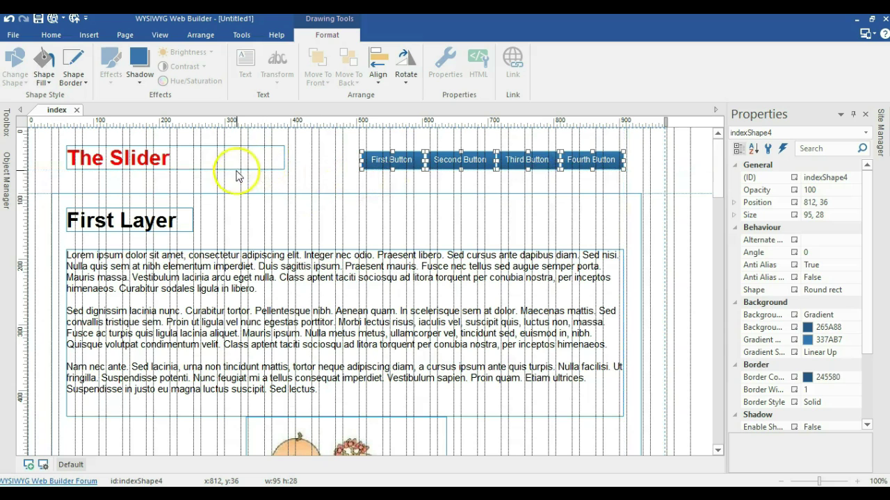
left_click(673, 205)
scroll(588, 193, "down", 1)
scroll(582, 185, "up", 1)
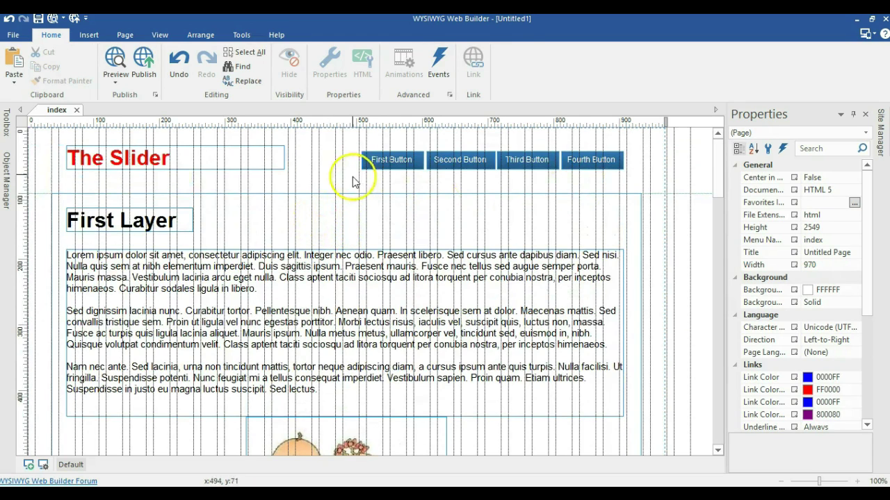
Step: Replace the ID of the layer holding the "First Layer" heading with a name beginning with "layer"
left_click(400, 232)
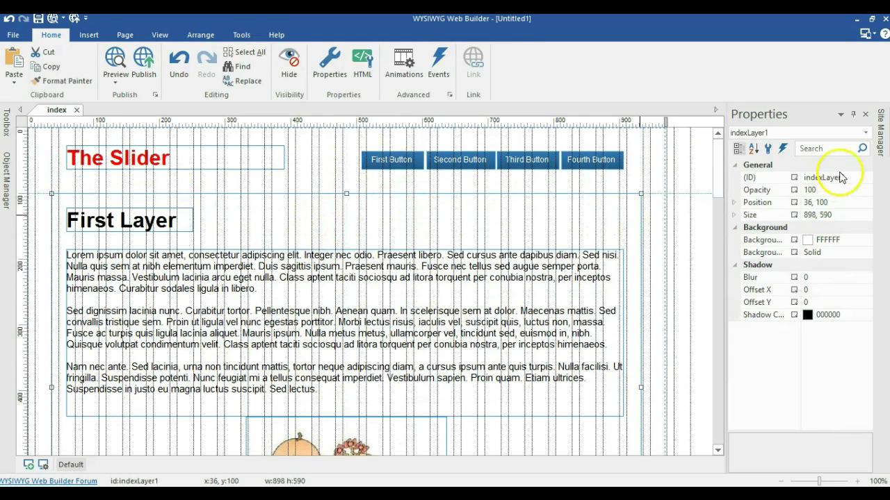
left_click(770, 182)
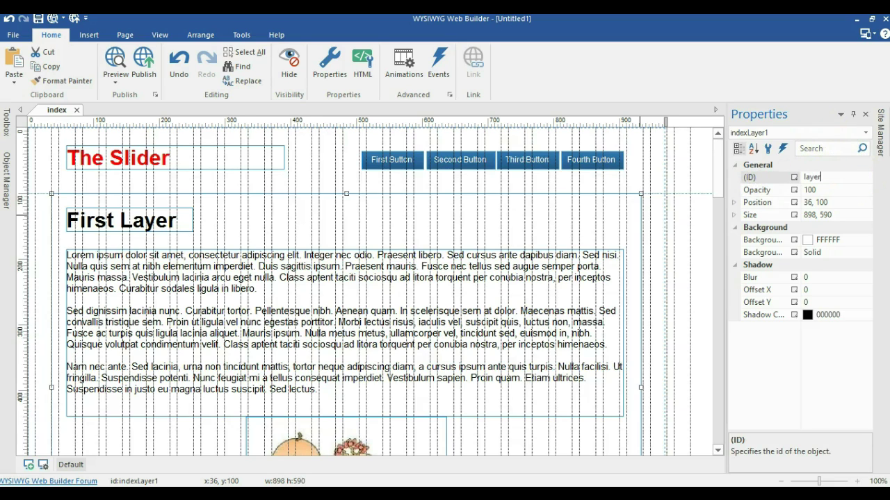
left_click(694, 204)
Step: Set the ID of the layer holding the "Second Layer" heading to "layer-two"
scroll(645, 239, "down", 6)
left_click(598, 221)
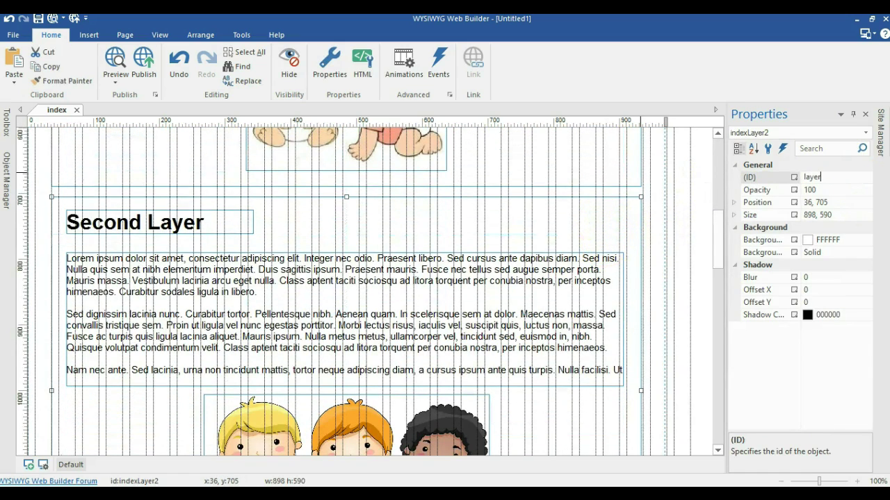
Step: Set the ID of the layer holding the "Third Layer" heading to "layer-three"
scroll(531, 227, "down", 5)
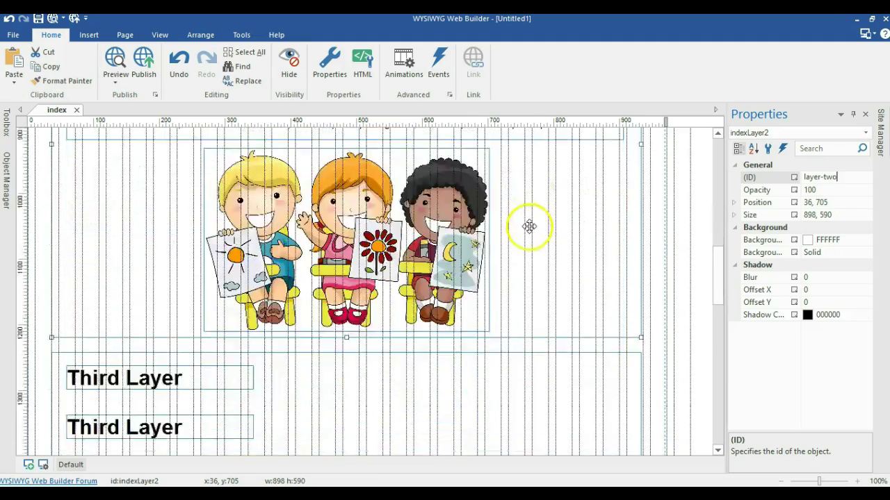
left_click(528, 227)
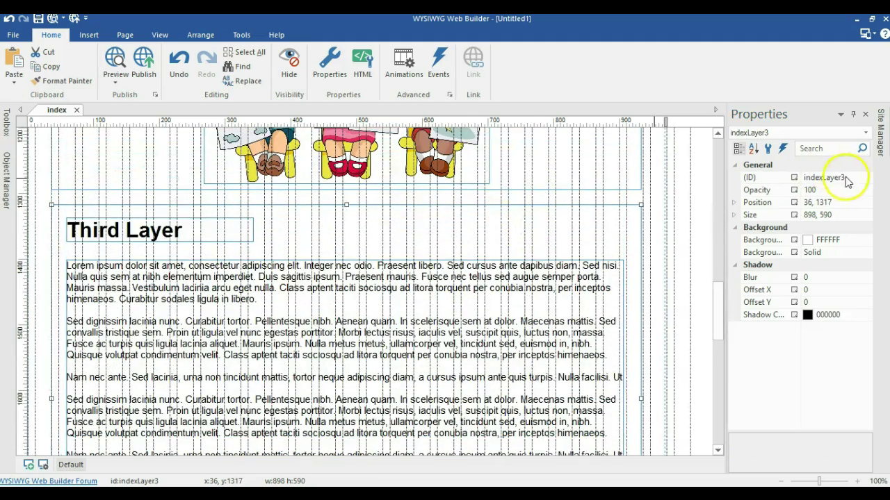
left_click(819, 178)
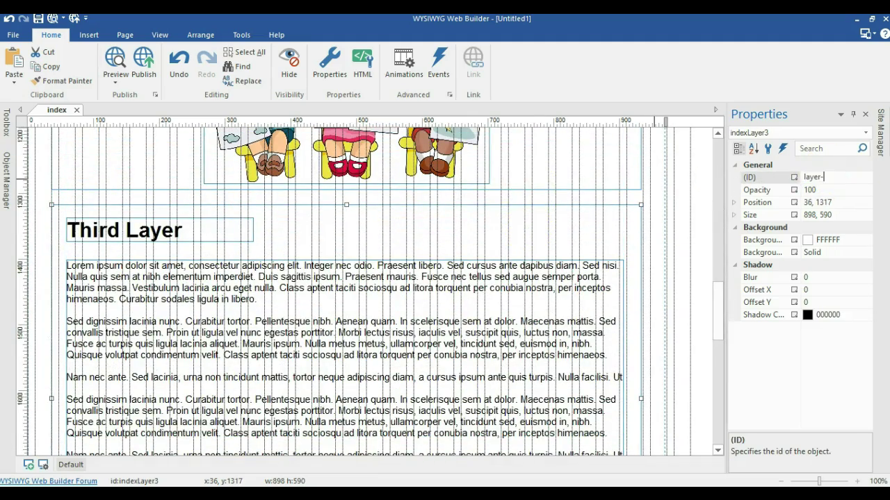
Step: Set the ID of the layer holding the "Fourth Layer" heading to "layer-four"
scroll(655, 166, "down", 6)
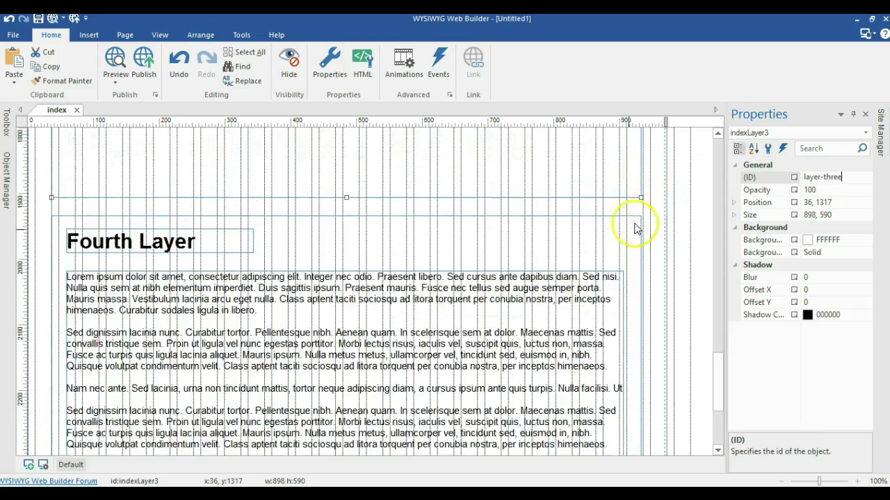
left_click(592, 234)
left_click(738, 174)
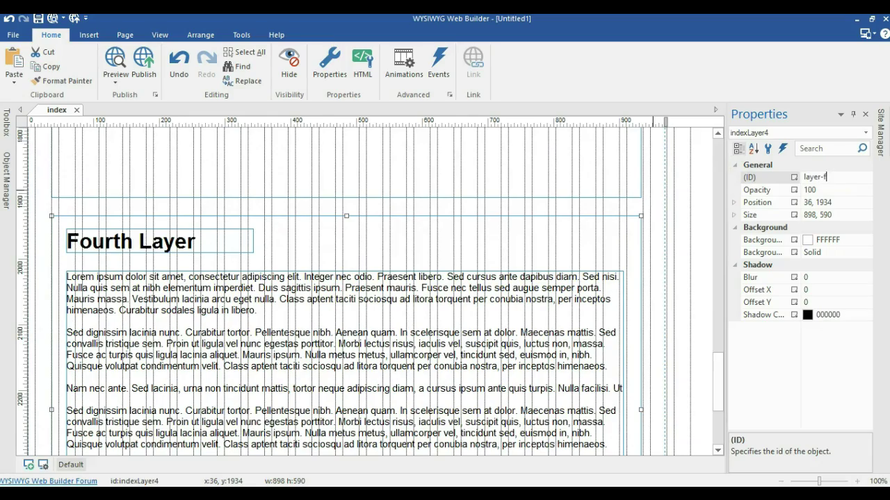
left_click(695, 175)
Step: Set the ID of the "First Button" shape at the top of the page to "button-one"
scroll(675, 179, "up", 10)
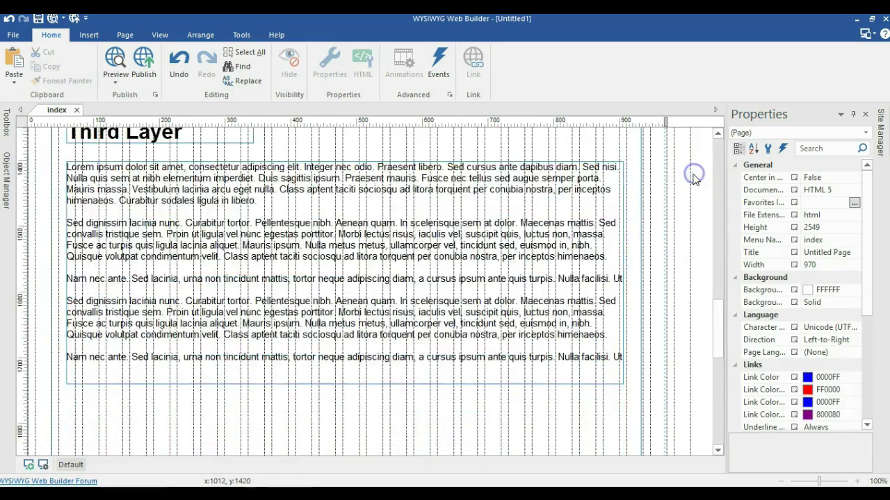
scroll(672, 182, "up", 10)
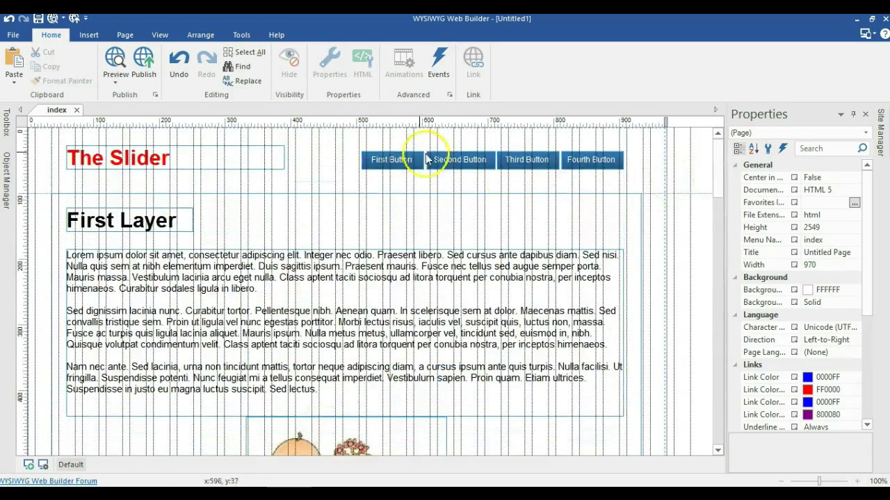
left_click(387, 159)
left_click(757, 177)
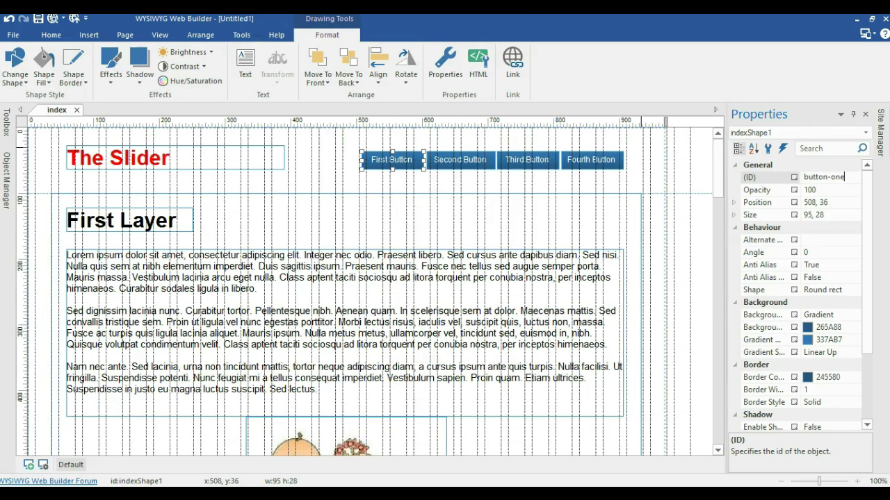
Step: Set the ID of the "Second Button" shape to "button-two" and that of the "Third Button" shape to "button-three"
left_click(442, 159)
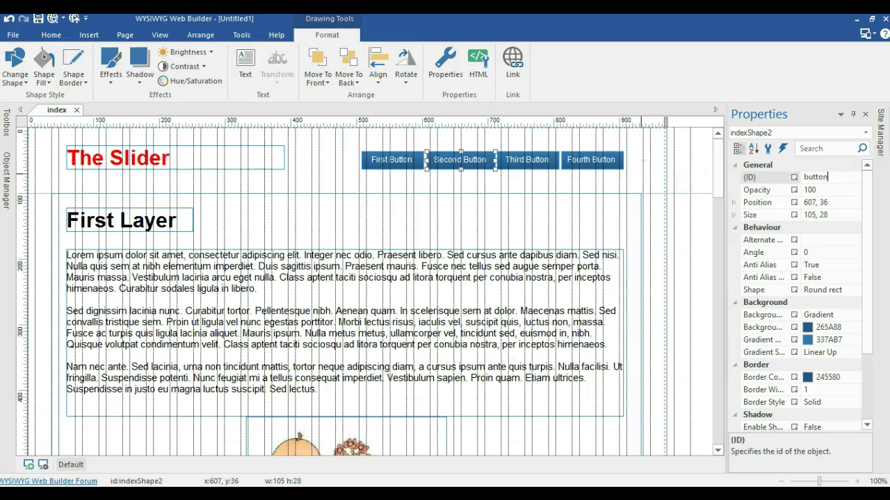
left_click(513, 159)
left_click(736, 177)
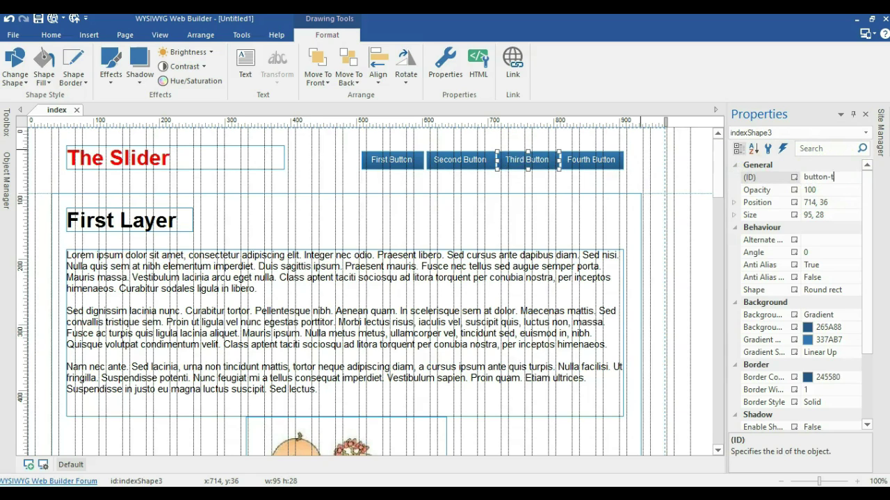
Step: Set the ID of the "Fourth Button" shape to "button-four"
left_click(615, 159)
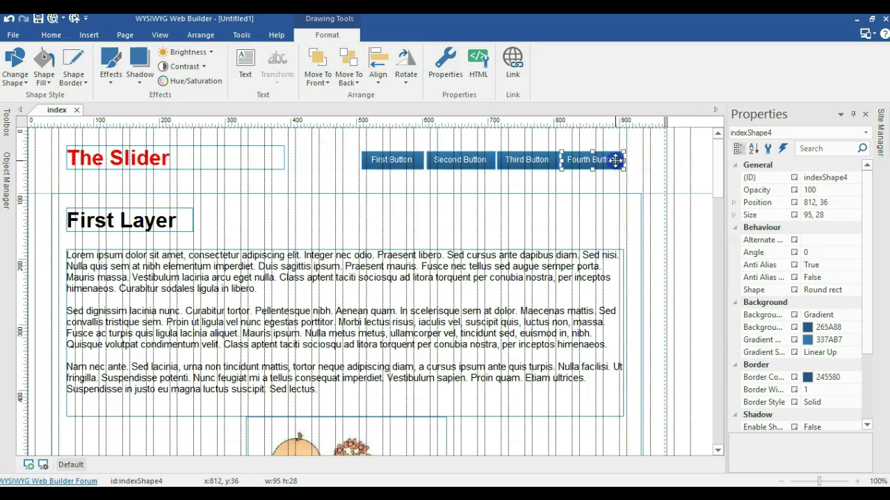
left_click(790, 170)
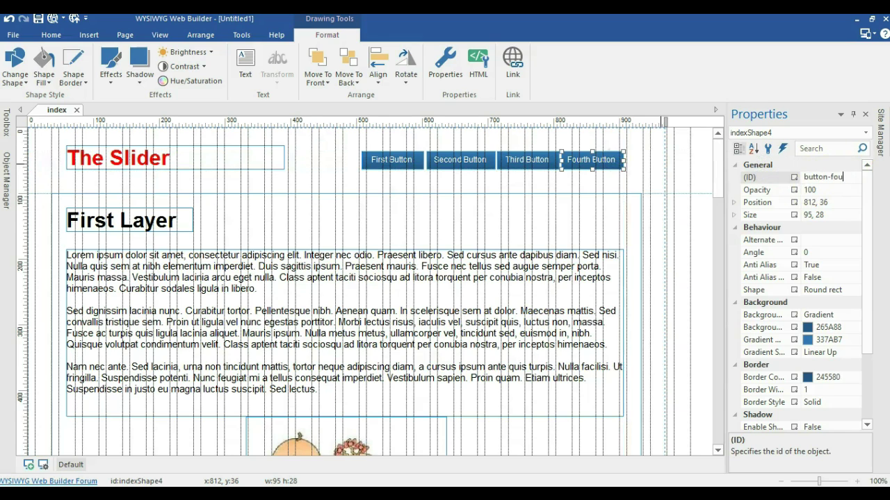
left_click(706, 174)
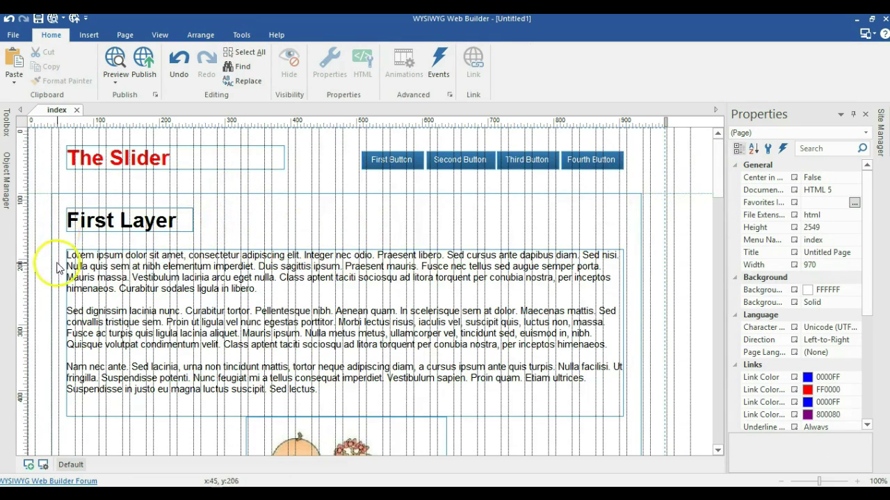
Step: Set the "First Button" shape to publish as CSS3 with a text padding of 2
left_click(388, 161)
double_click(392, 168)
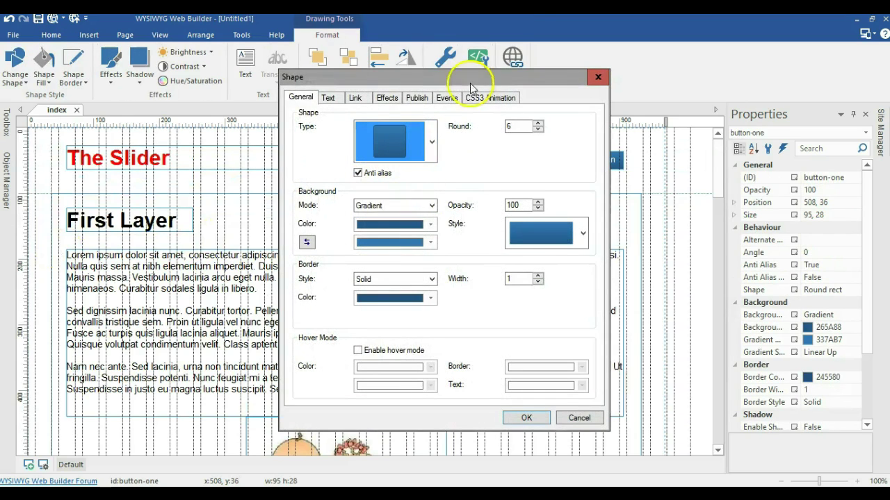
left_click(390, 98)
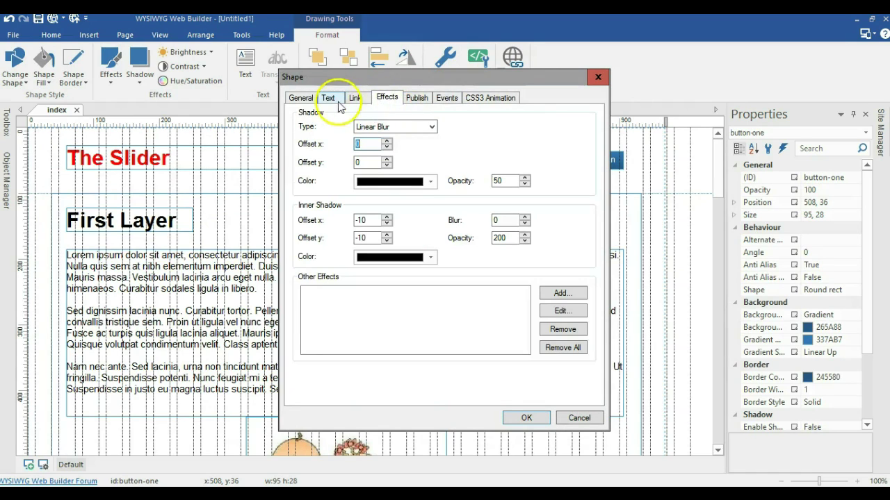
left_click(446, 98)
left_click(417, 98)
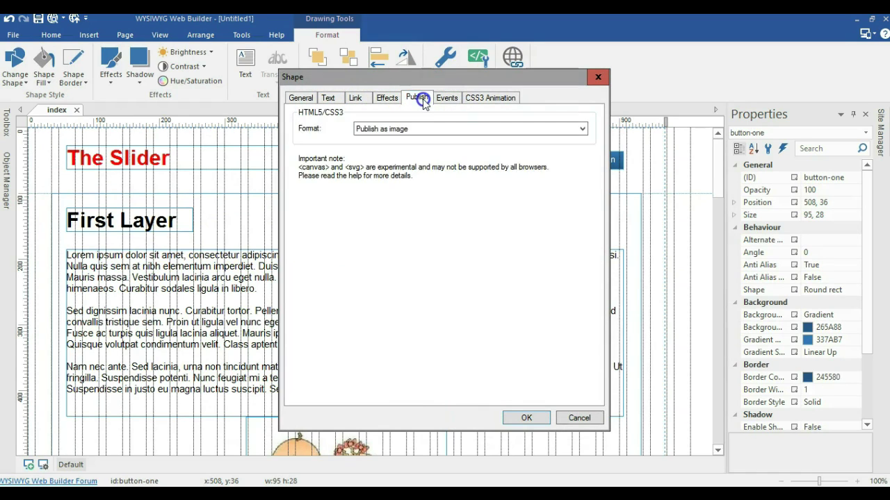
left_click(409, 129)
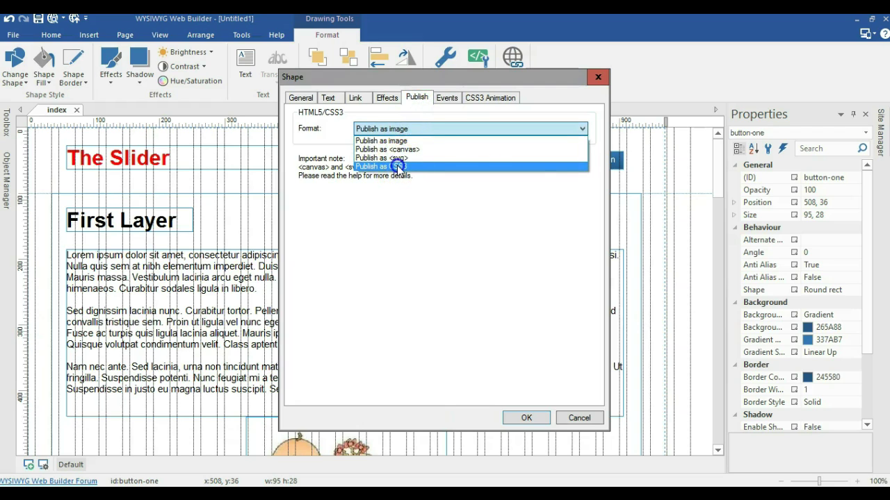
left_click(398, 167)
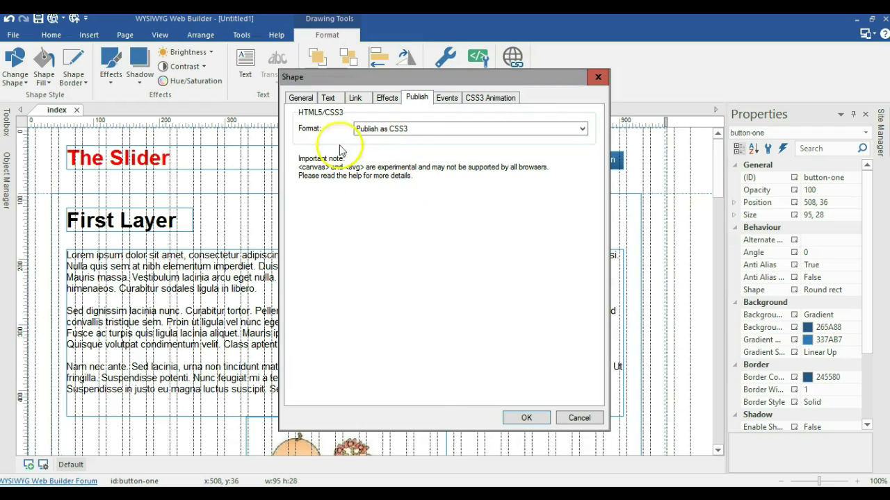
left_click(327, 98)
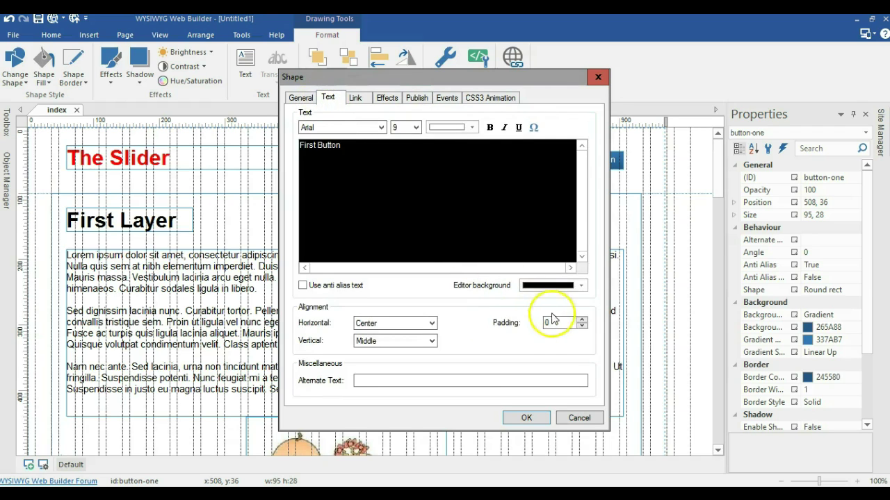
type("2")
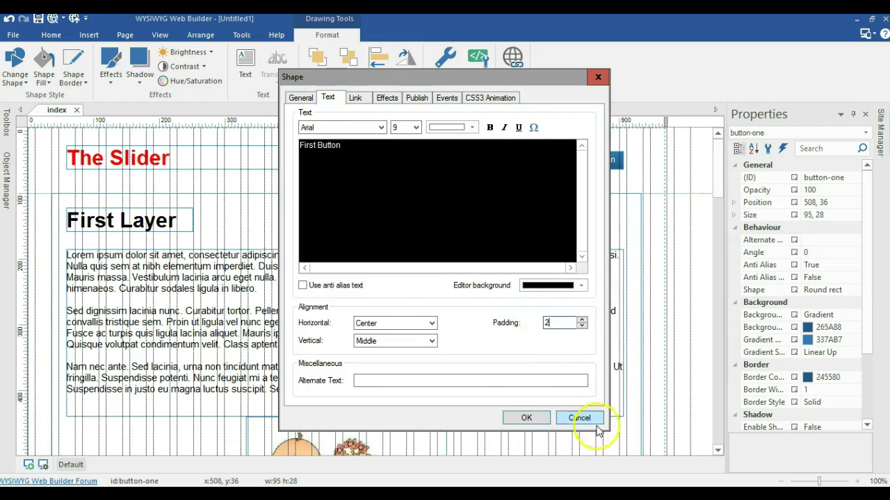
left_click(536, 419)
Step: Set the "Second Button" shape to publish as CSS3 with a text padding of 2
double_click(472, 161)
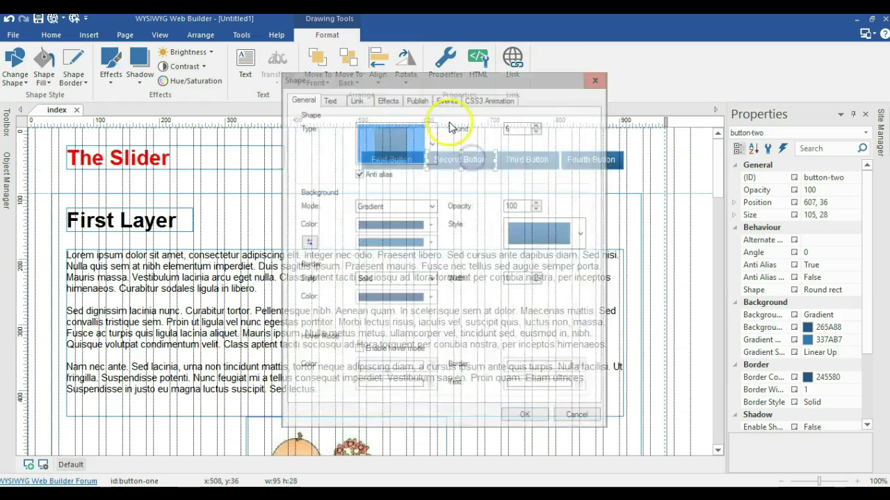
left_click(421, 98)
left_click(427, 128)
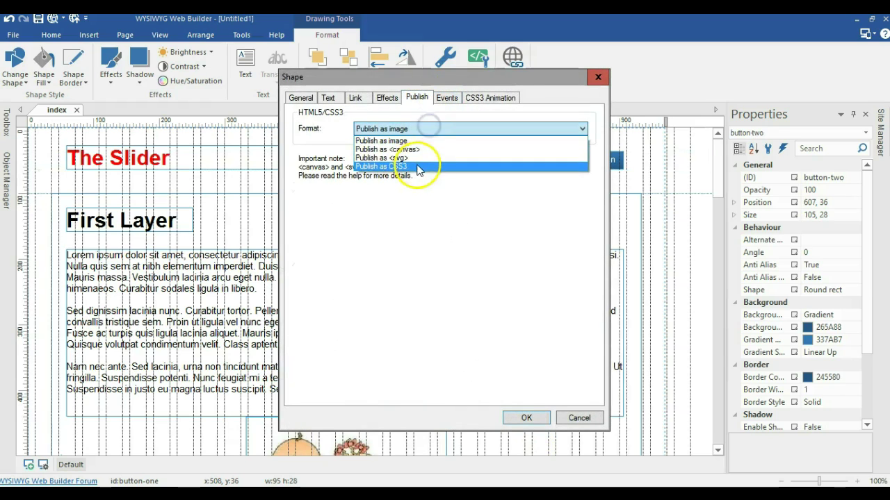
left_click(417, 164)
left_click(328, 100)
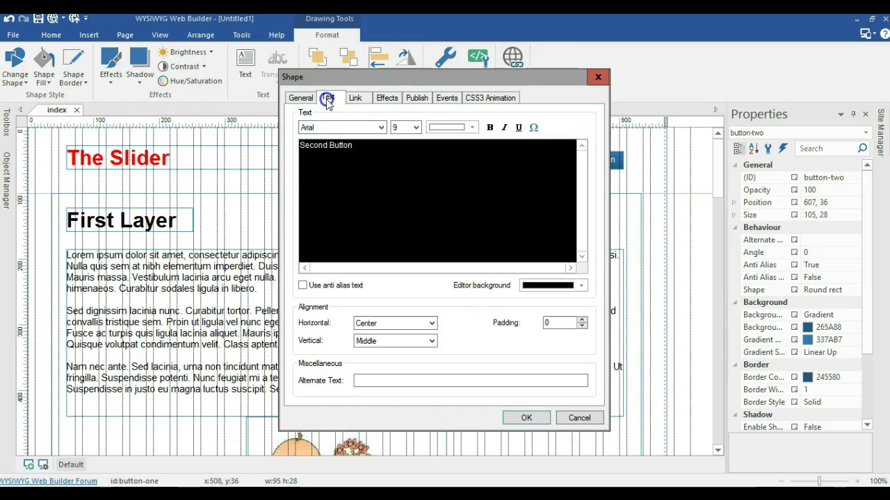
type("2")
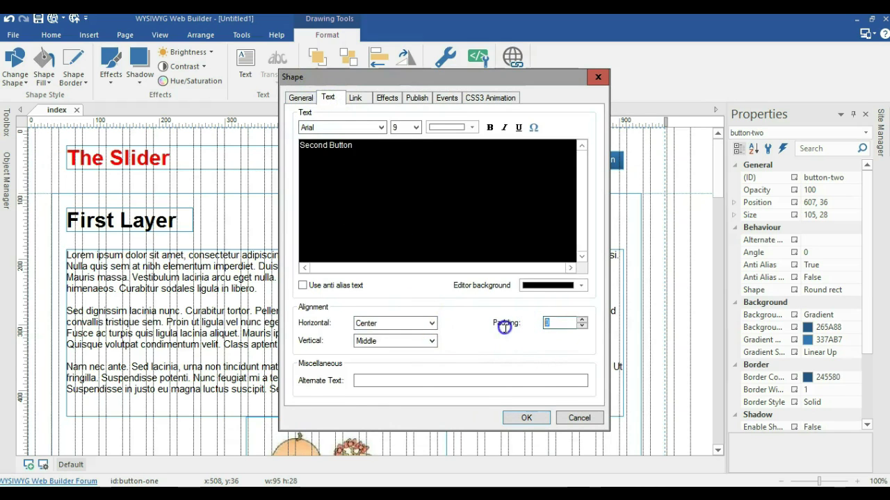
left_click(526, 418)
Step: Set the "Third Button" shape to publish as CSS3 and adjust its text padding
double_click(542, 170)
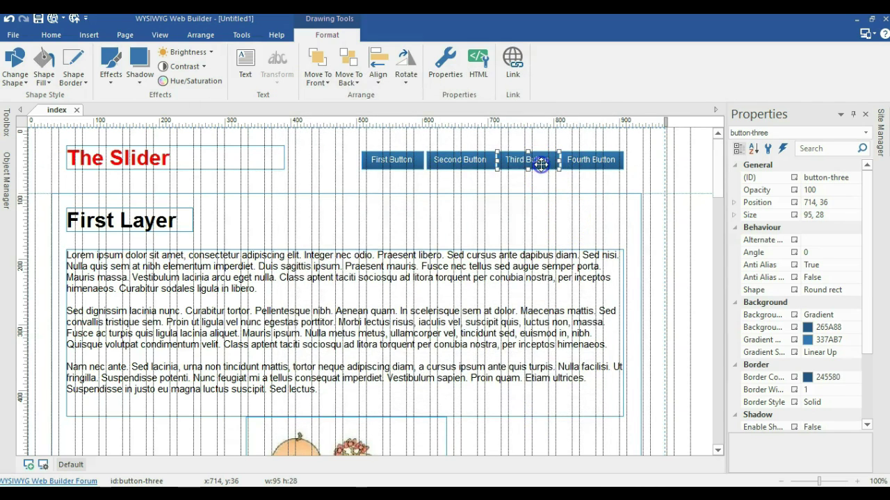
left_click(429, 99)
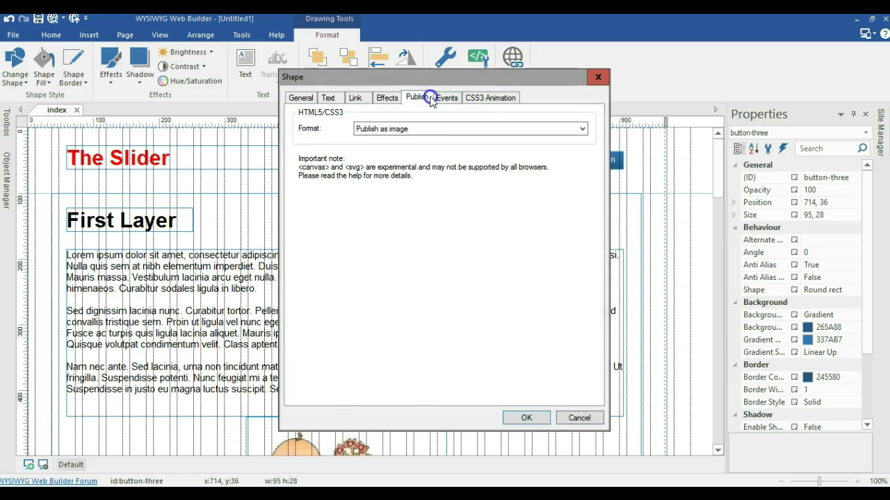
left_click(426, 130)
left_click(407, 168)
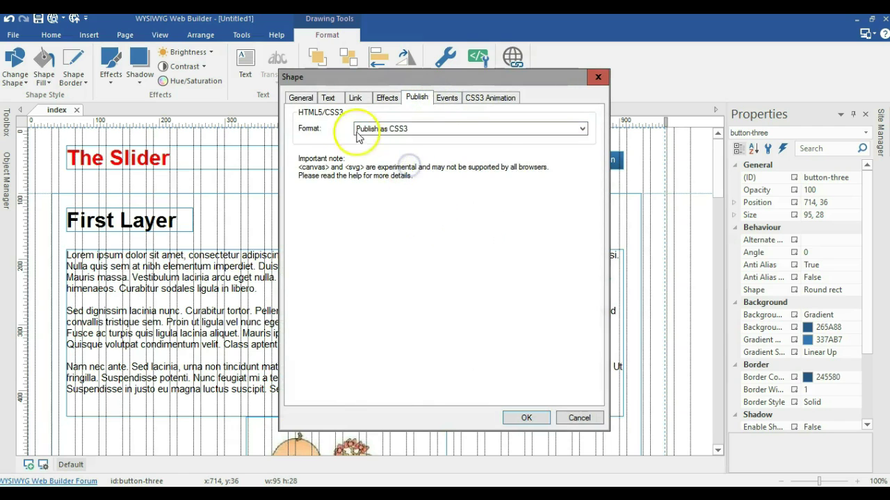
left_click(301, 98)
left_click(509, 280)
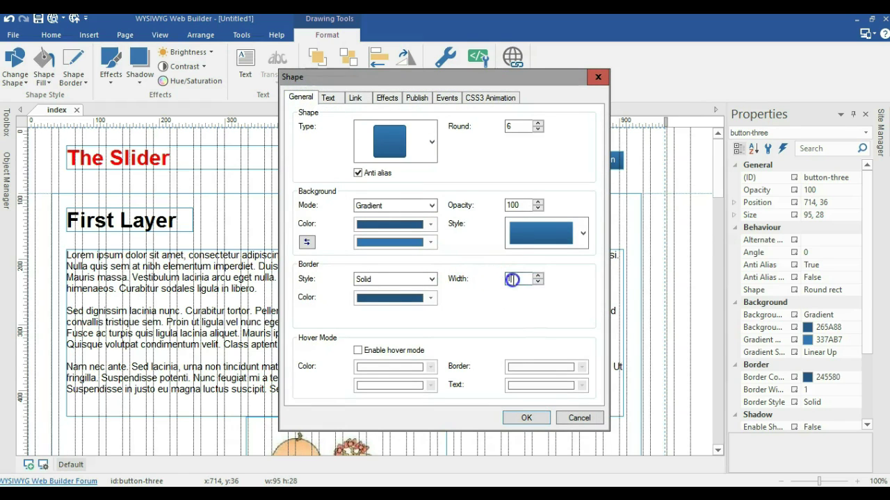
left_click(328, 97)
left_click(555, 324)
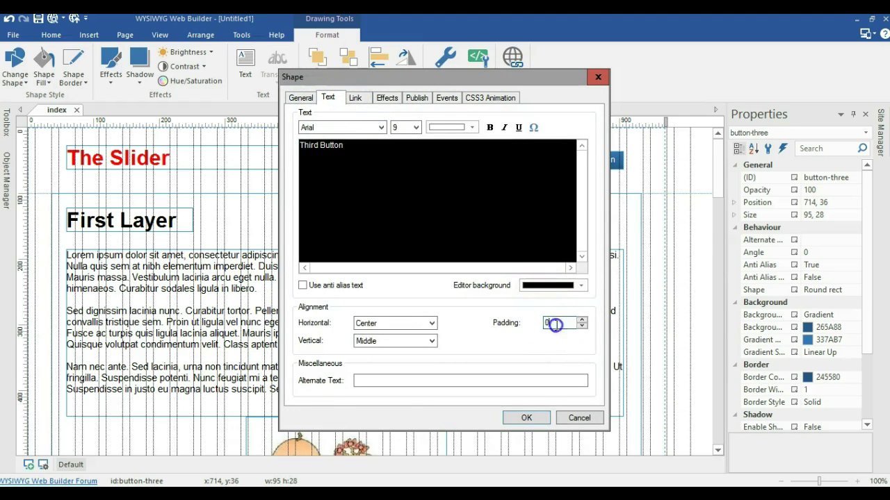
left_click(530, 418)
Step: Set the "Fourth Button" shape to publish as CSS3 with a text padding of 2
left_click(592, 160)
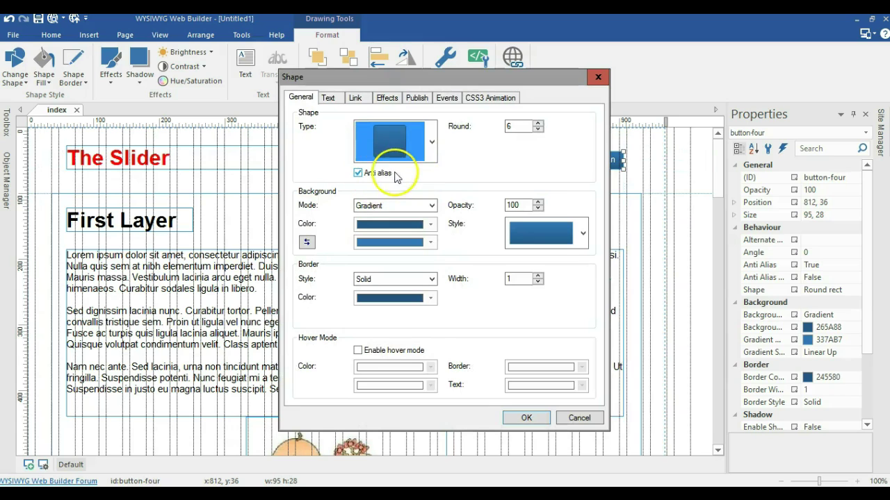
left_click(419, 99)
left_click(417, 128)
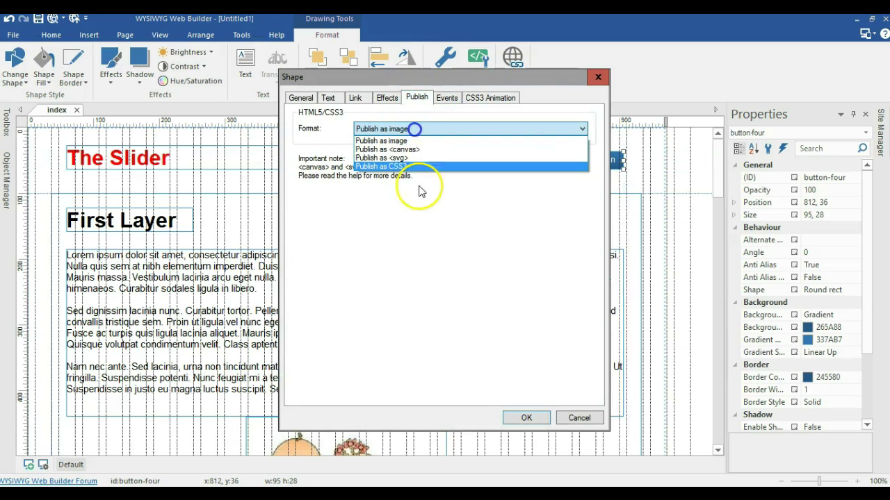
left_click(417, 166)
left_click(328, 98)
left_click(549, 322)
type("2")
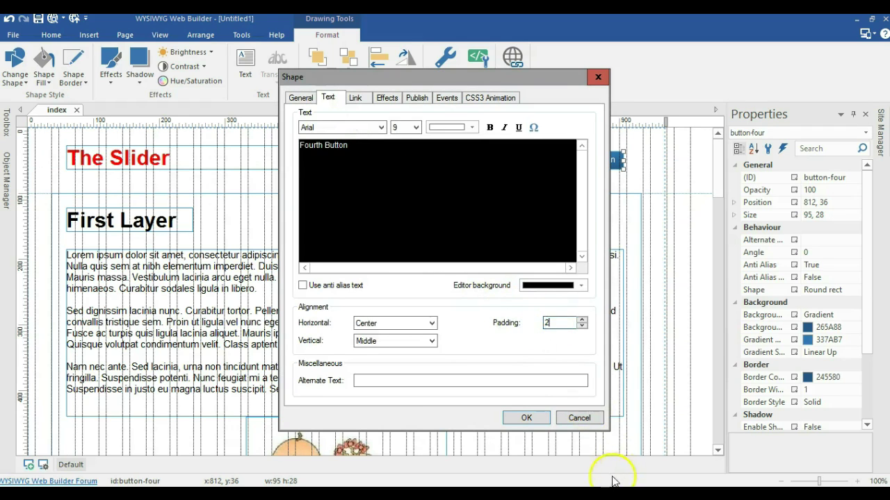
left_click(526, 417)
left_click(674, 221)
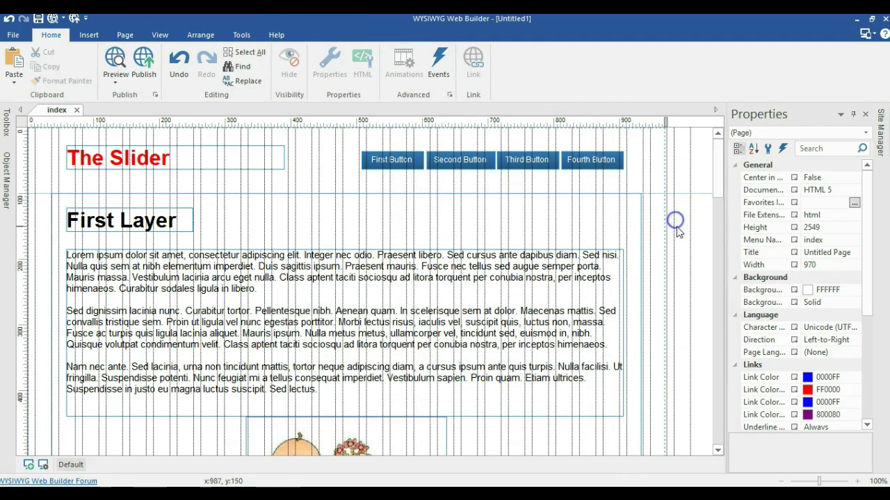
Step: Give the "First Button" shape an onclick event using Show with Effect on layer-one with the Slide Right effect
left_click(415, 165)
double_click(397, 159)
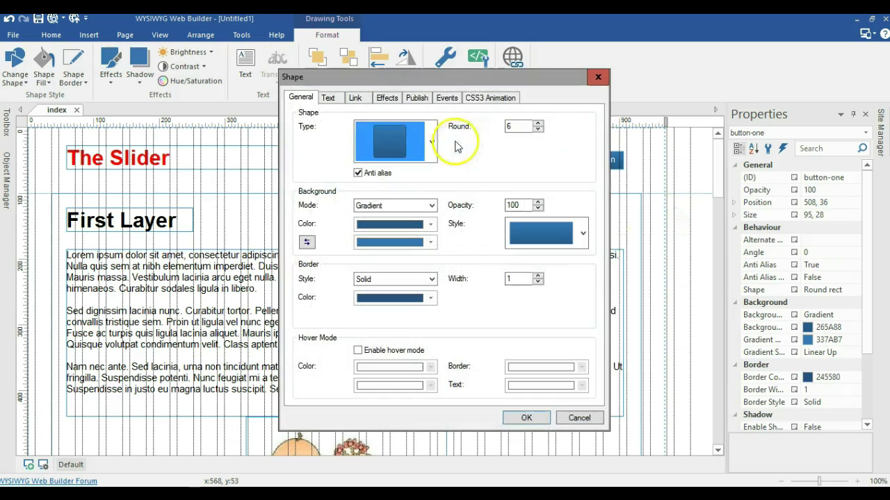
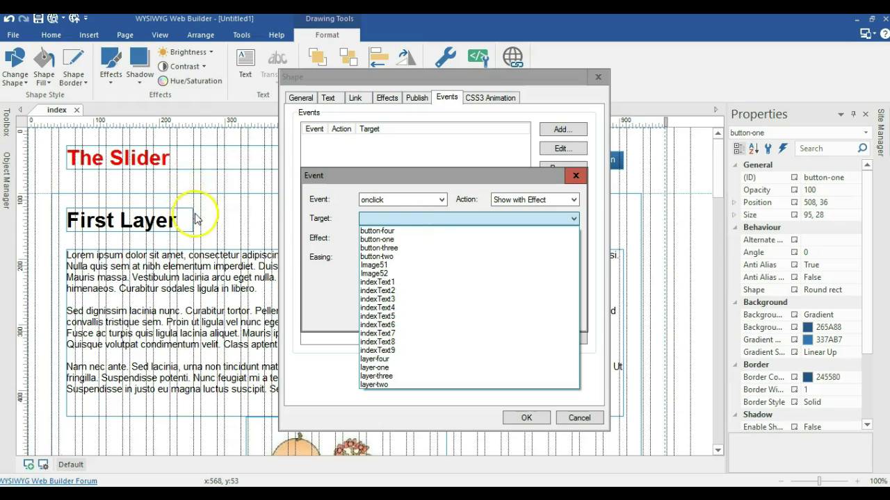
left_click(391, 368)
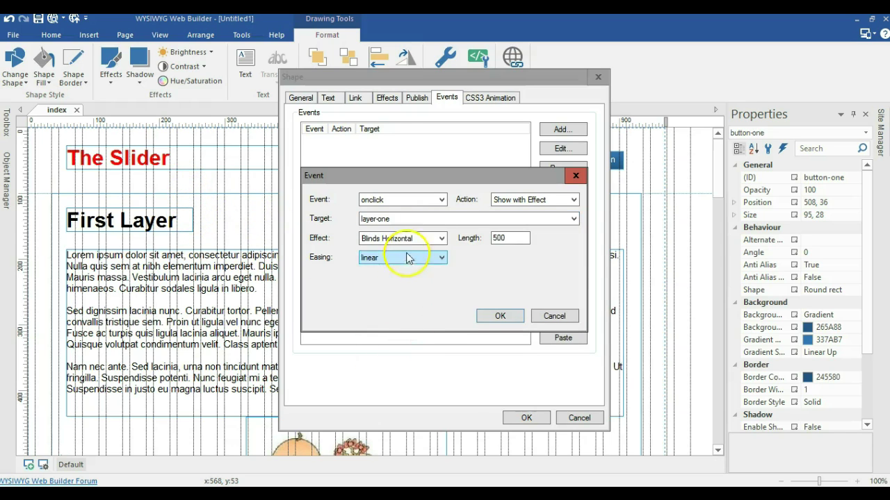
left_click(426, 242)
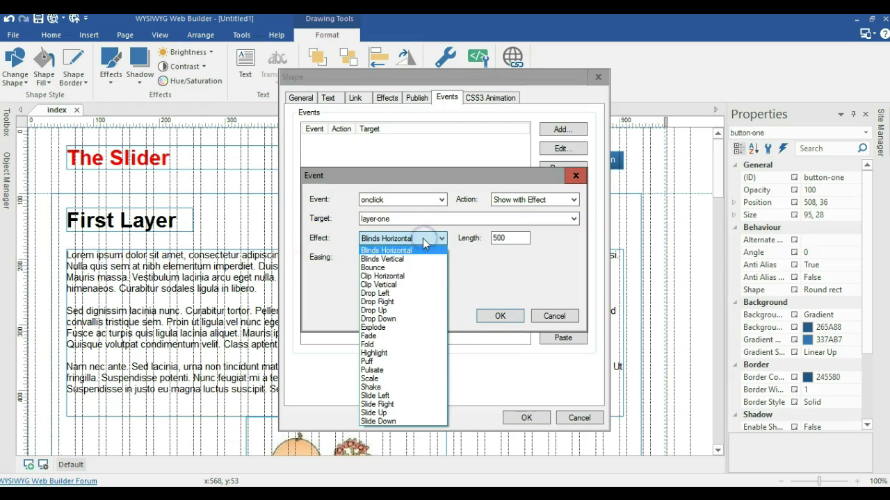
left_click(385, 405)
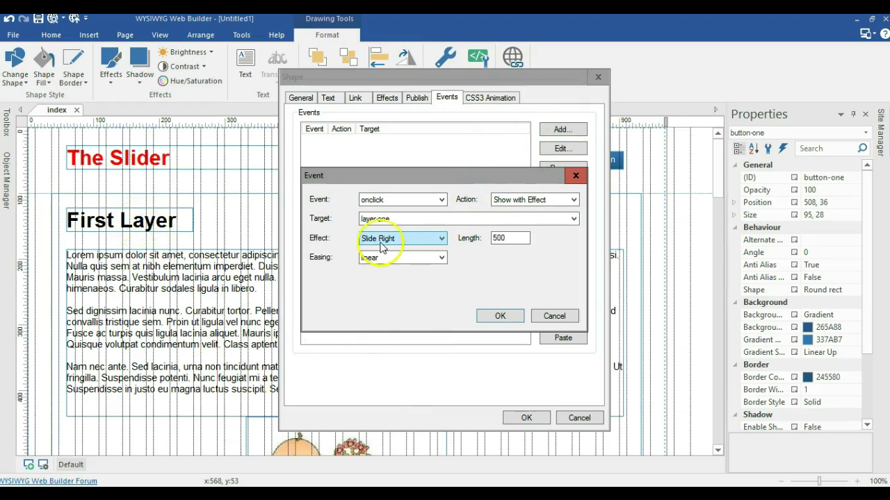
left_click(363, 259)
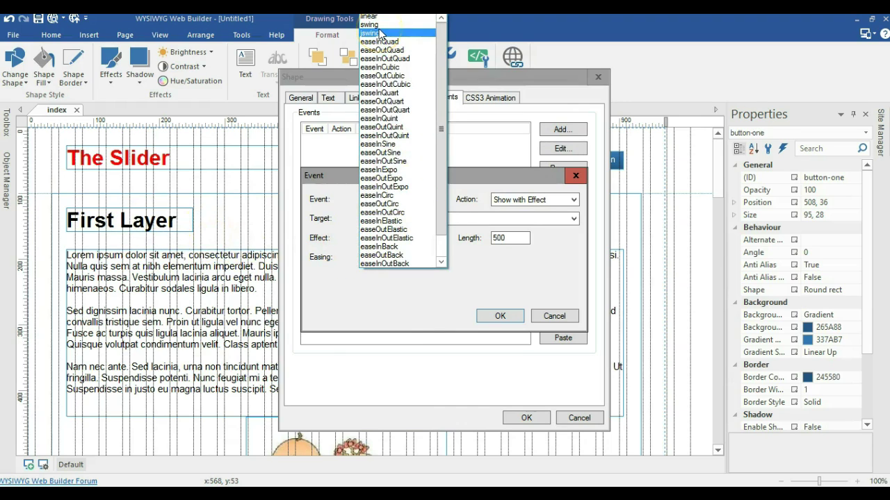
left_click(379, 33)
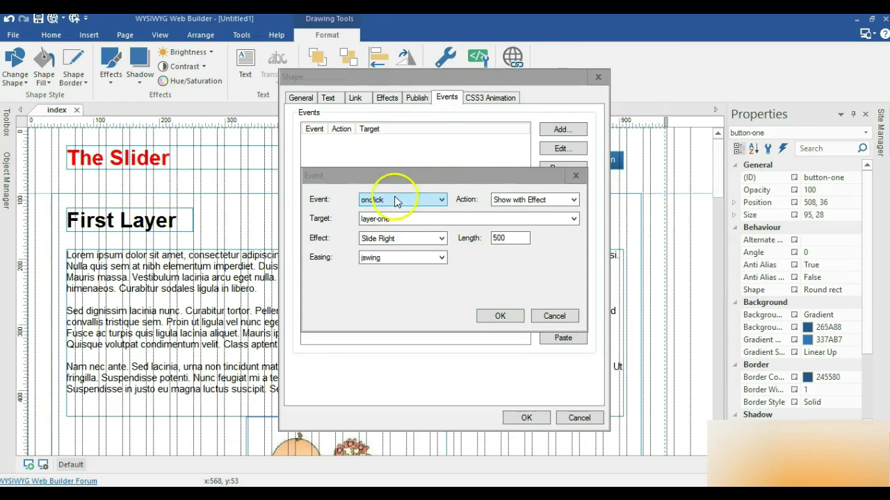
left_click(396, 257)
scroll(395, 45, "up", 3)
scroll(394, 45, "up", 1)
left_click(381, 19)
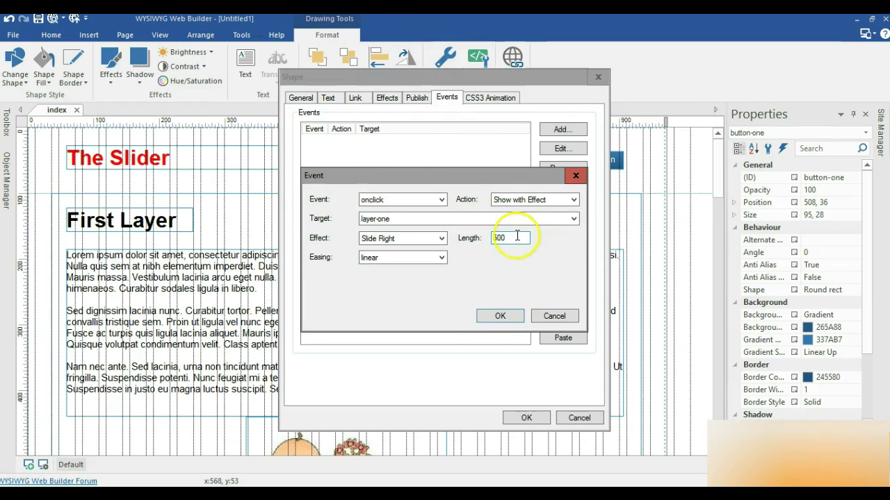
Step: Confirm the layer-one show event and widen the Action column of the events list
left_click(497, 319)
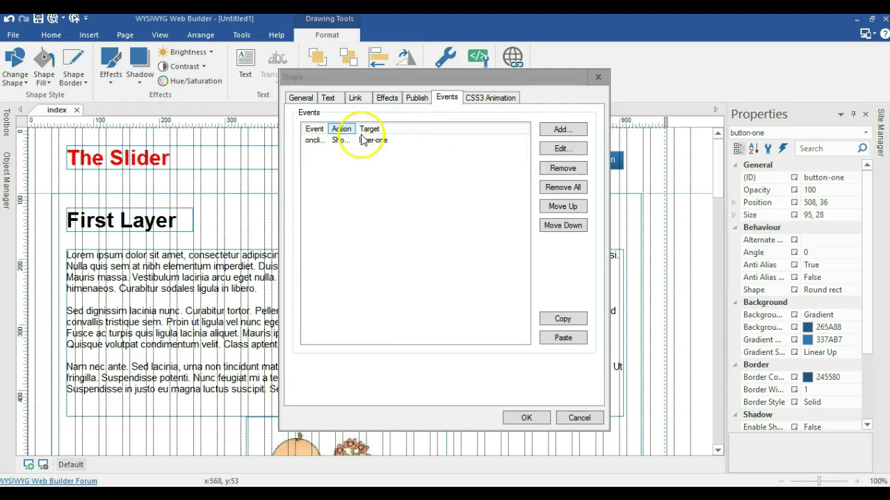
left_click_drag(357, 129, 395, 131)
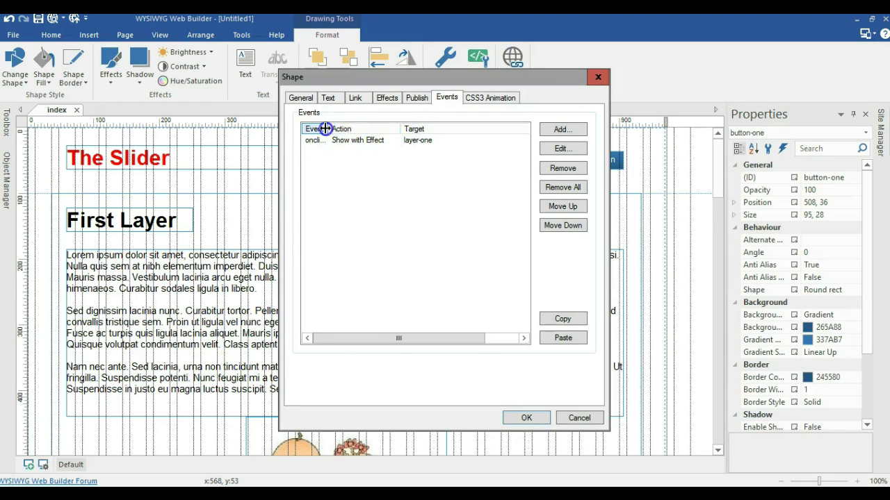
Step: Add an onclick event to the first button using Hide with Effect on layer-two with the Slide Left effect
left_click(572, 130)
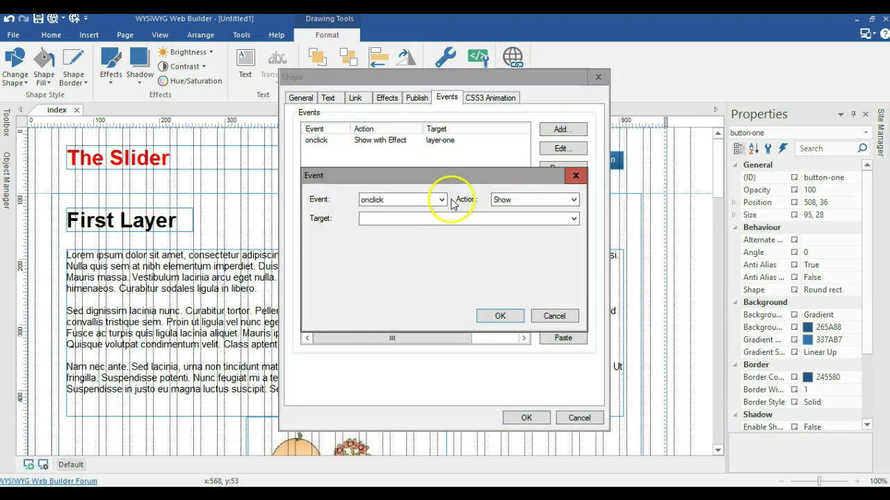
left_click(522, 200)
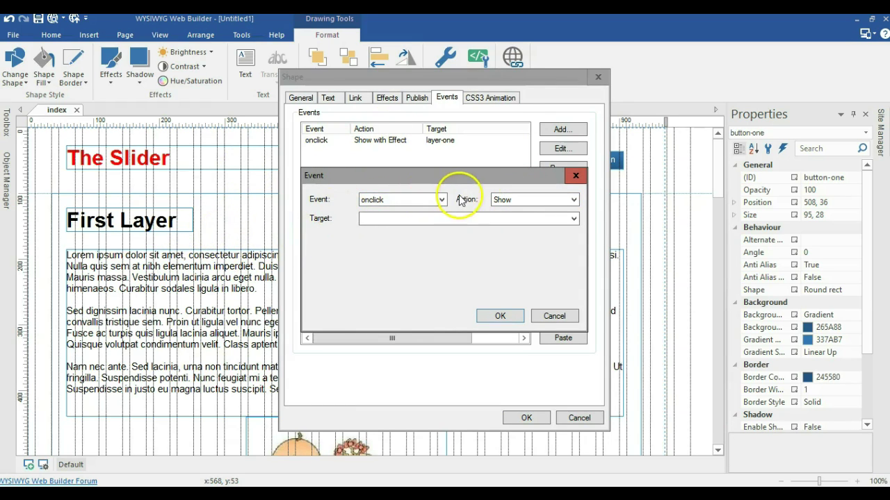
left_click(556, 200)
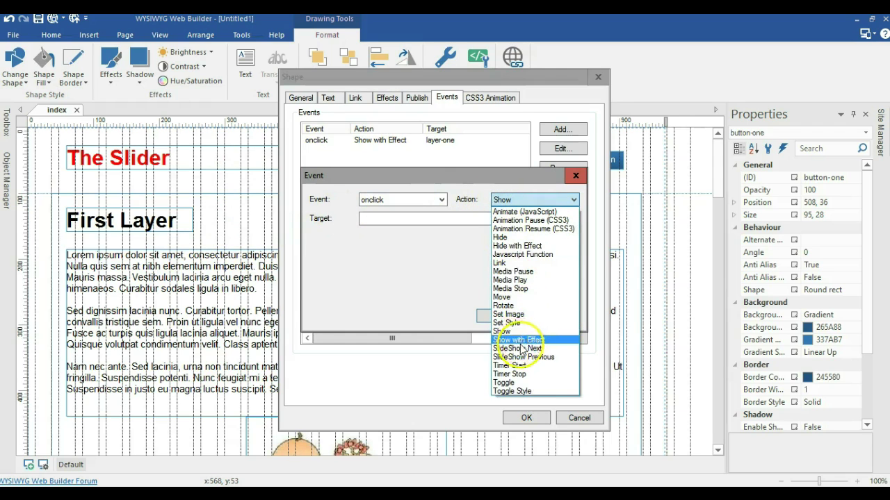
left_click(516, 245)
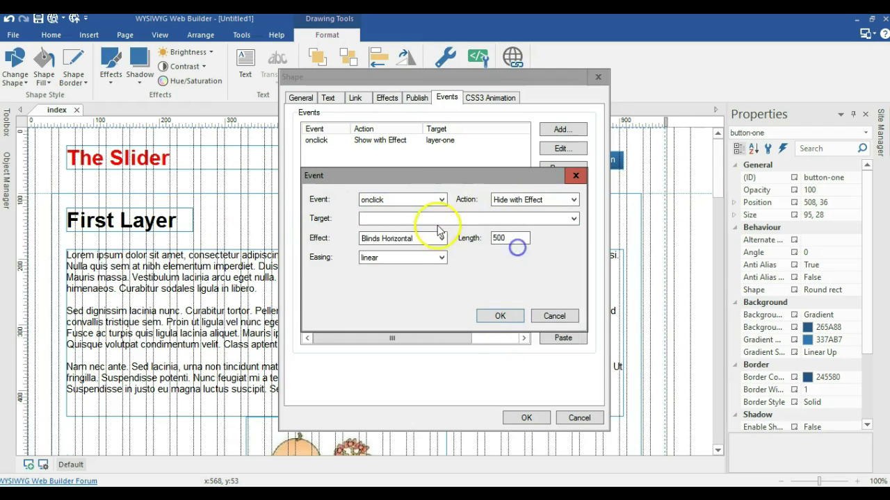
left_click(436, 219)
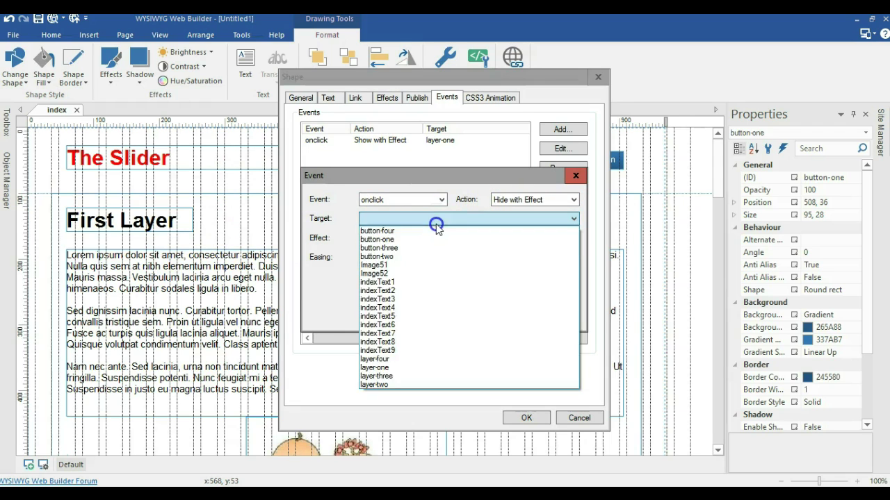
left_click(395, 384)
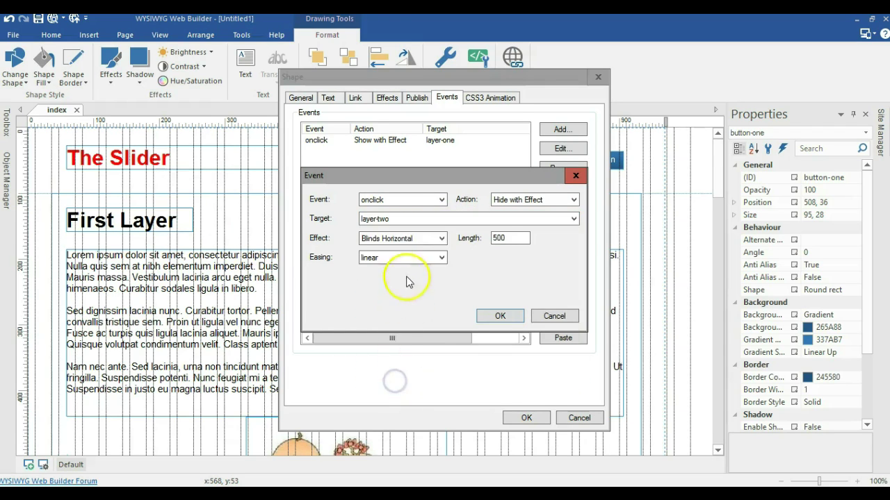
left_click(401, 238)
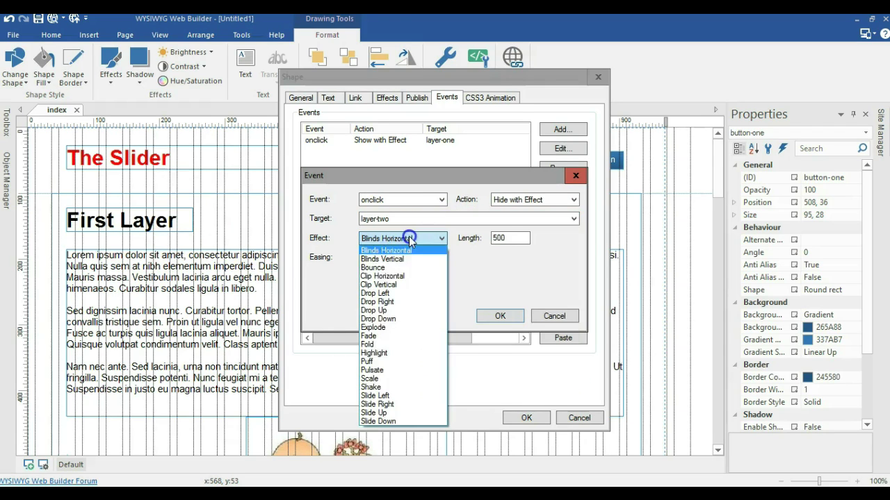
left_click(395, 395)
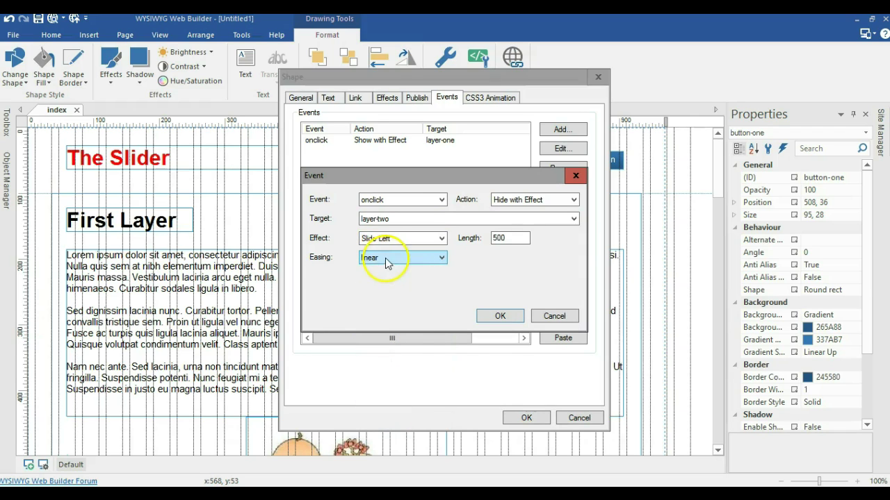
left_click(506, 317)
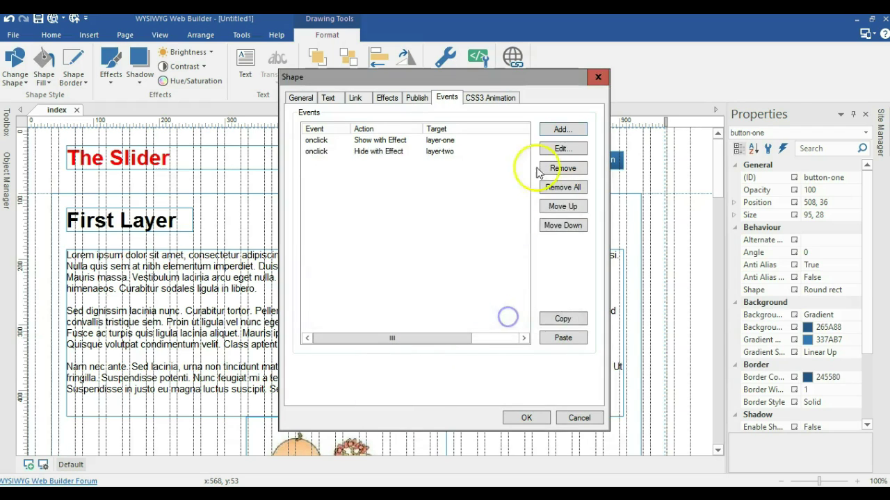
Step: Add an onclick event to the first button using Hide with Effect on layer-three with the Slide Left effect
left_click(560, 131)
left_click(501, 198)
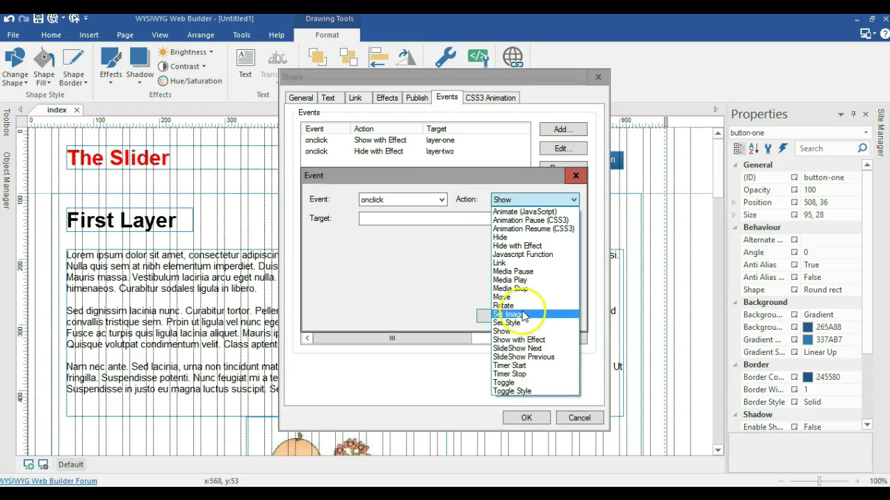
left_click(514, 245)
left_click(452, 219)
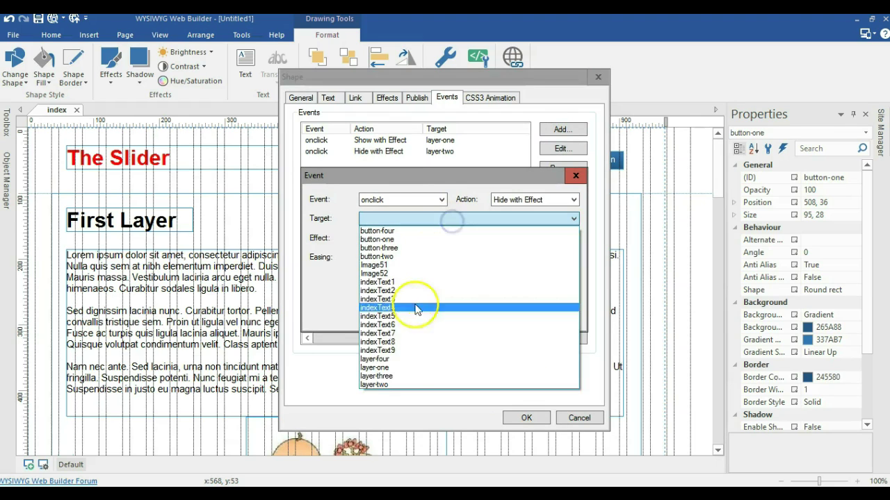
left_click(405, 376)
left_click(393, 238)
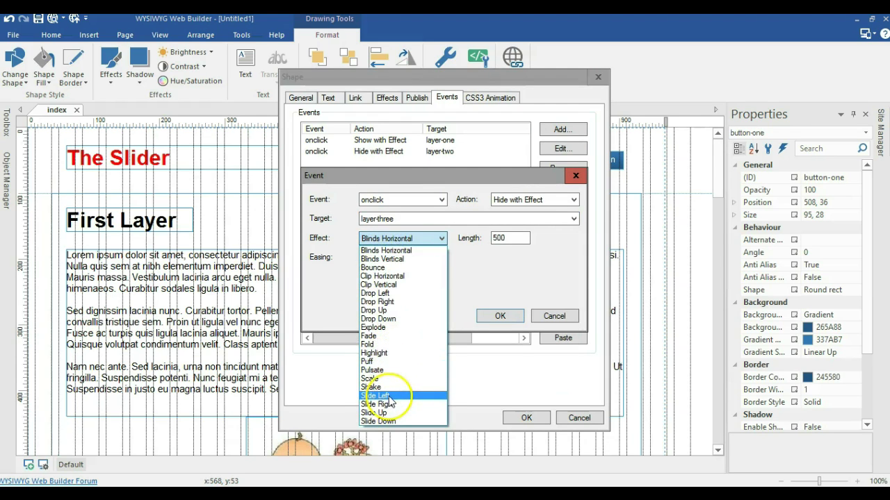
left_click(387, 396)
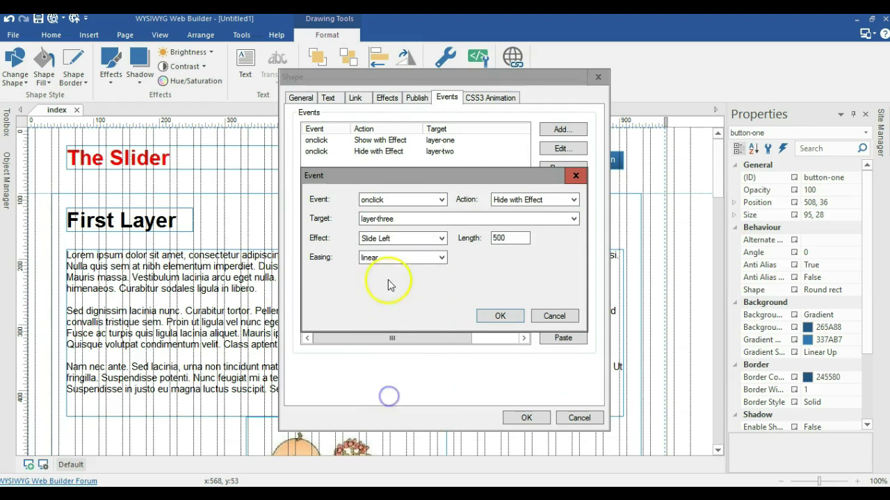
left_click(496, 318)
Step: Add an onclick Hide with Effect event targeting layer-four with the Slide Left effect, and confirm the first button's settings
left_click(560, 129)
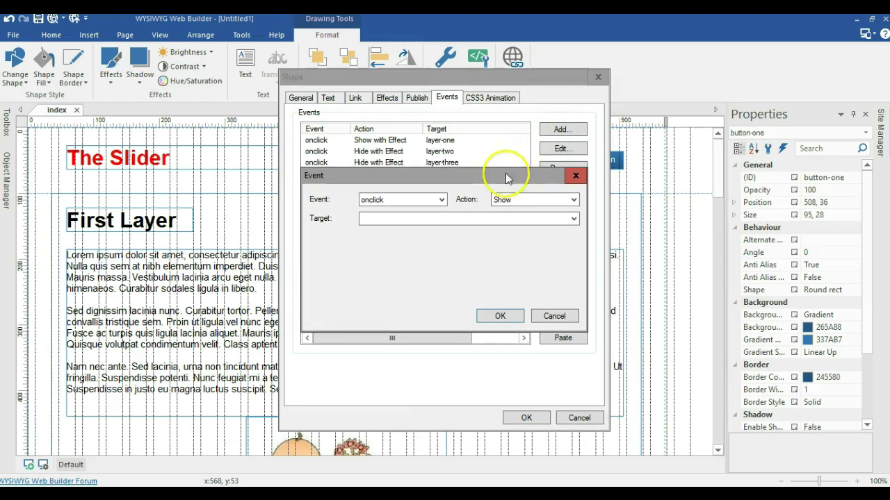
left_click(502, 202)
left_click(501, 207)
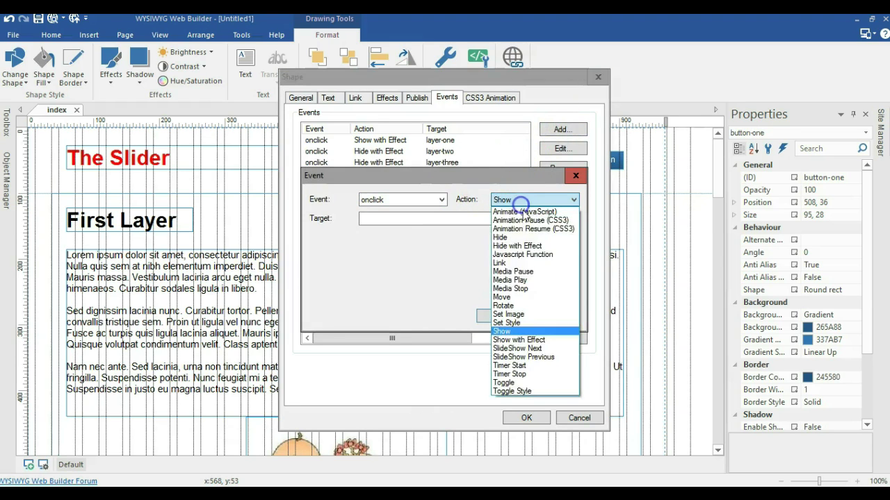
left_click(533, 245)
left_click(432, 220)
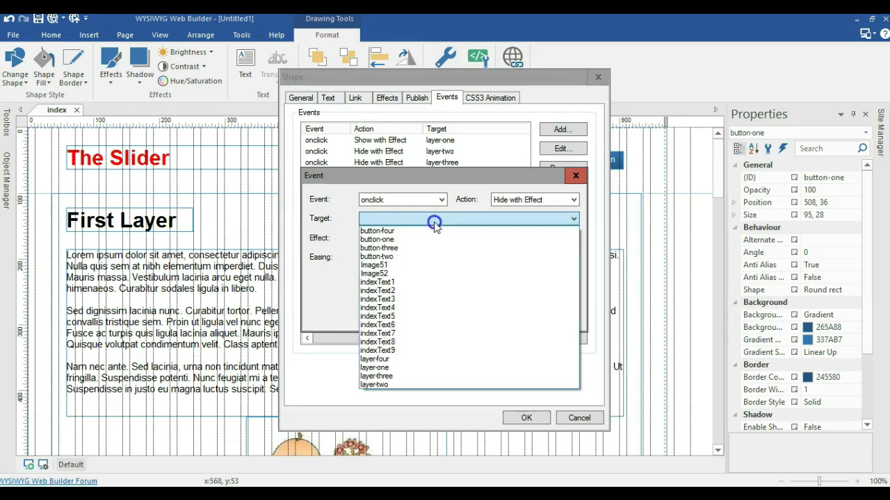
left_click(398, 359)
left_click(398, 256)
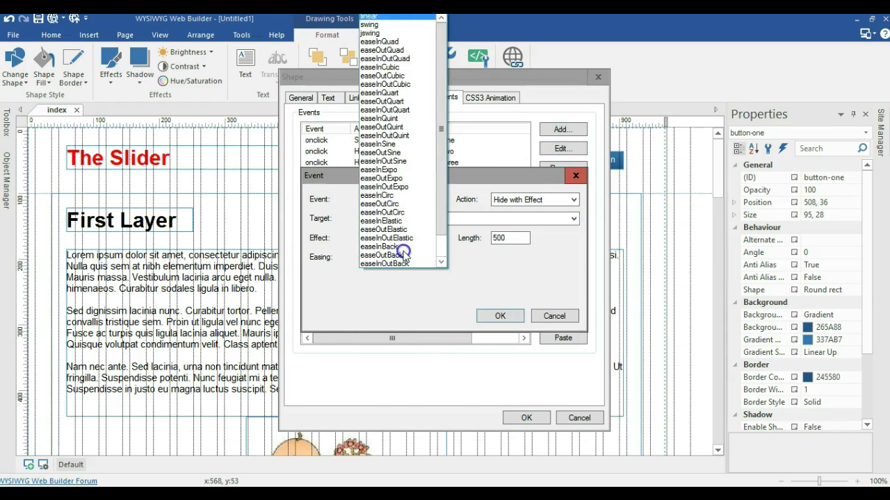
left_click(419, 293)
left_click(410, 239)
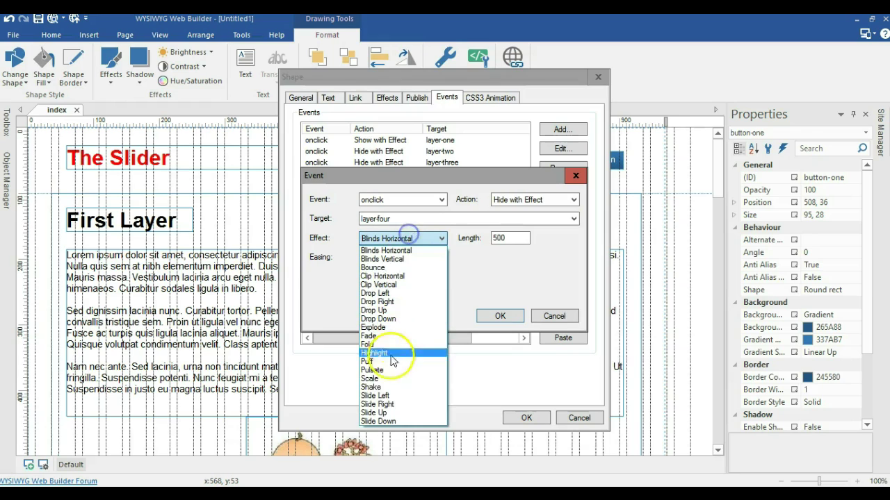
left_click(382, 396)
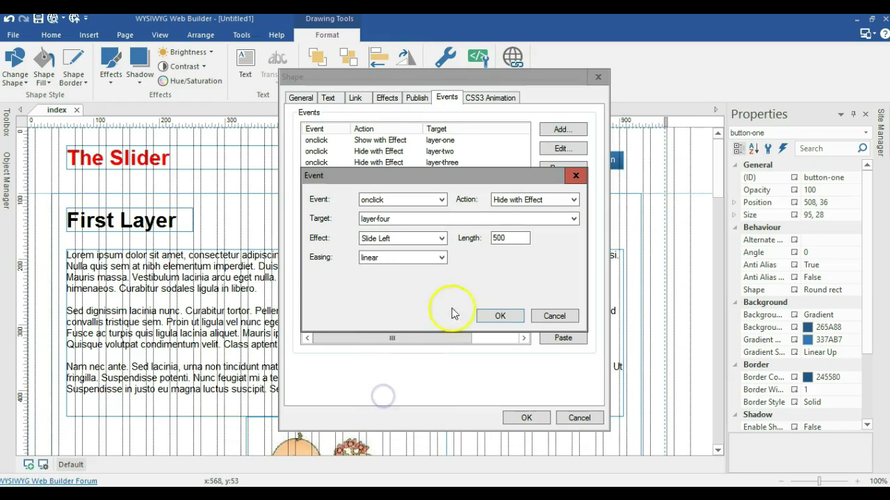
left_click(509, 314)
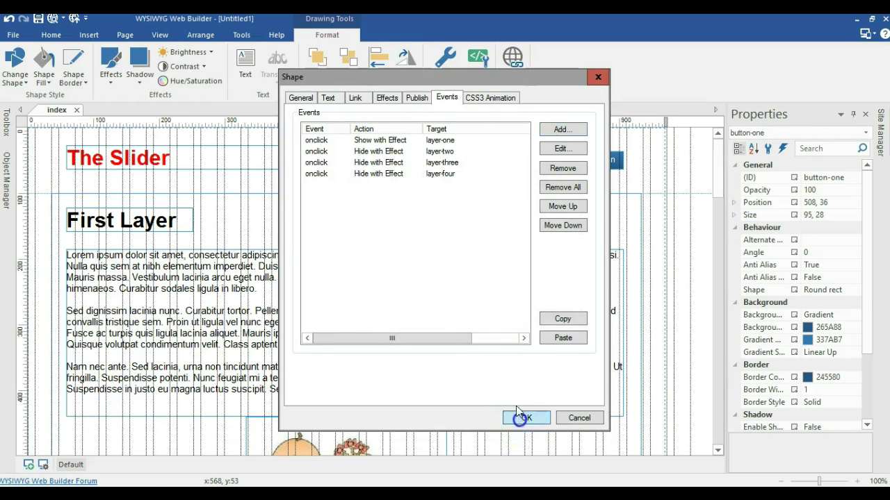
left_click(520, 417)
Step: Add an onclick event to the second button using Show with Effect on layer-two with the Slide Right effect
double_click(471, 164)
left_click(446, 98)
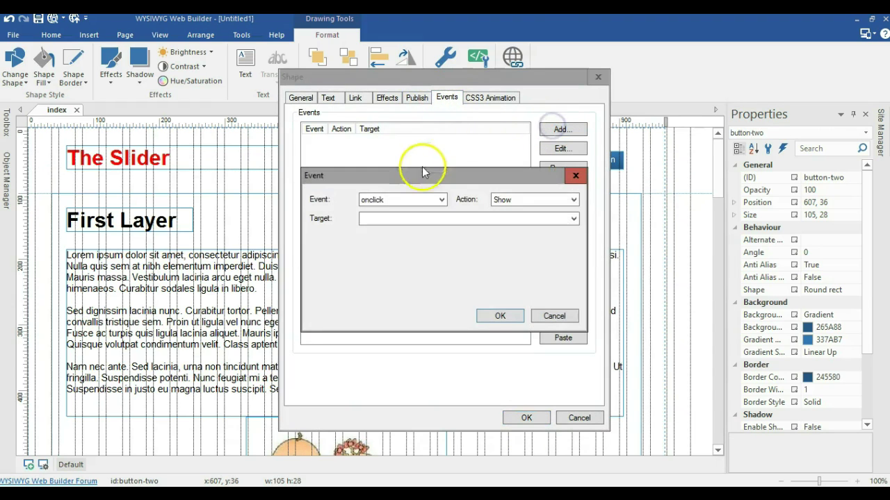
left_click(499, 200)
left_click(499, 200)
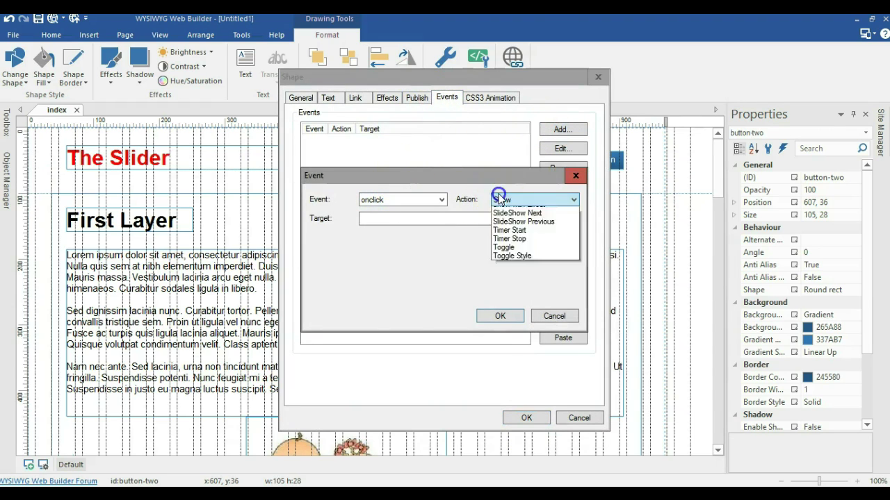
left_click(531, 338)
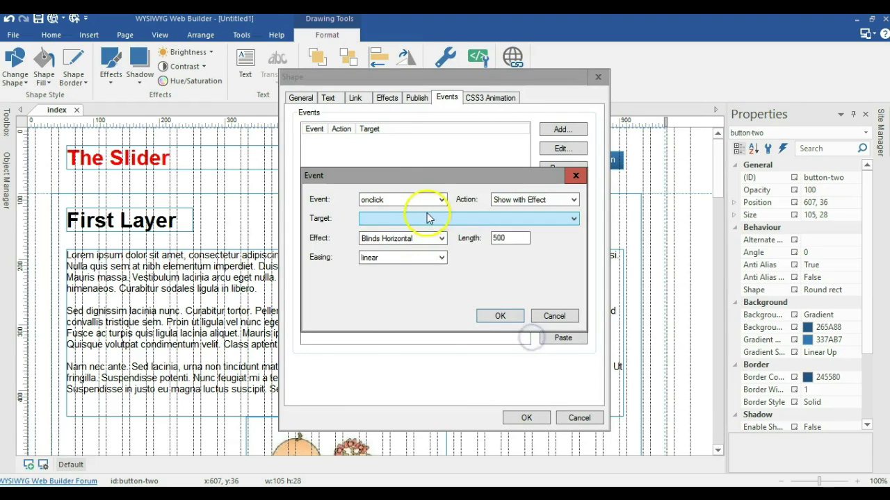
left_click(427, 218)
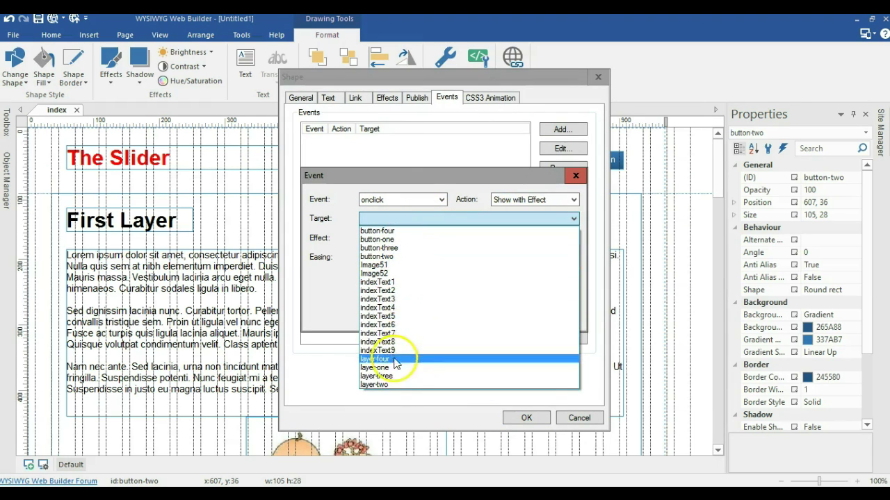
left_click(384, 383)
left_click(434, 238)
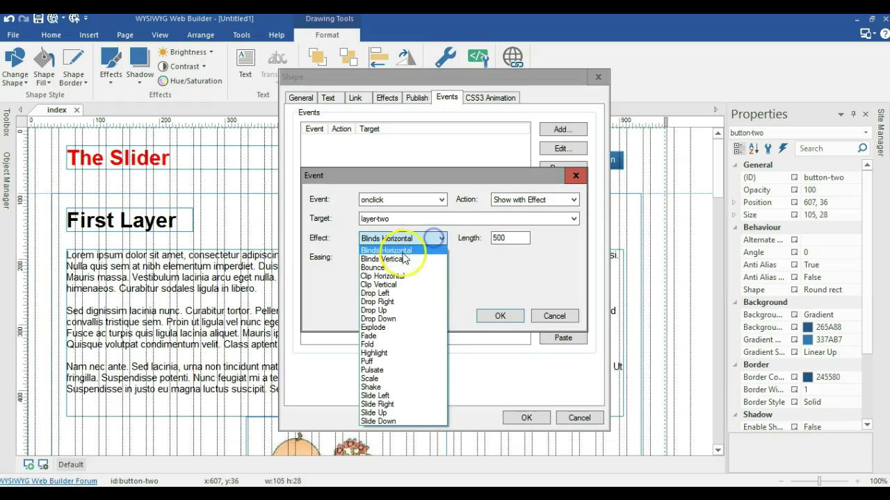
left_click(389, 405)
left_click(489, 311)
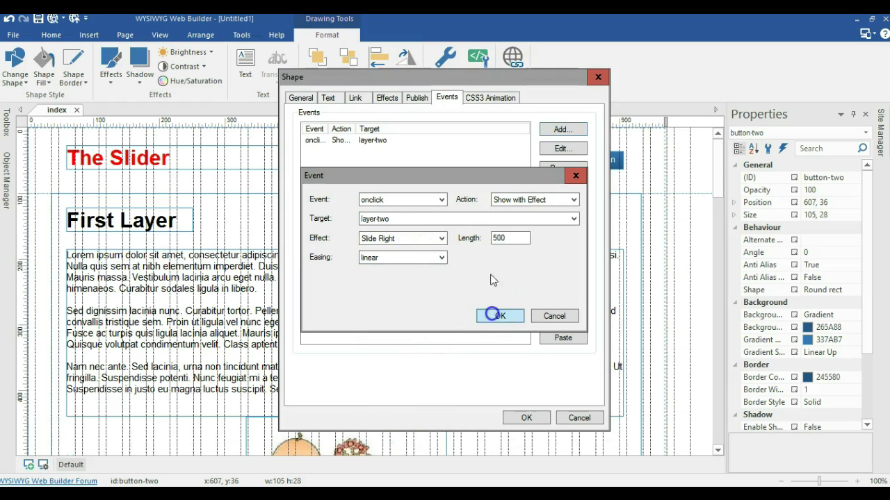
Step: Add an onclick Hide with Effect event on layer-one with Slide Left to the second button, and recheck its layer-two show event
left_click(559, 131)
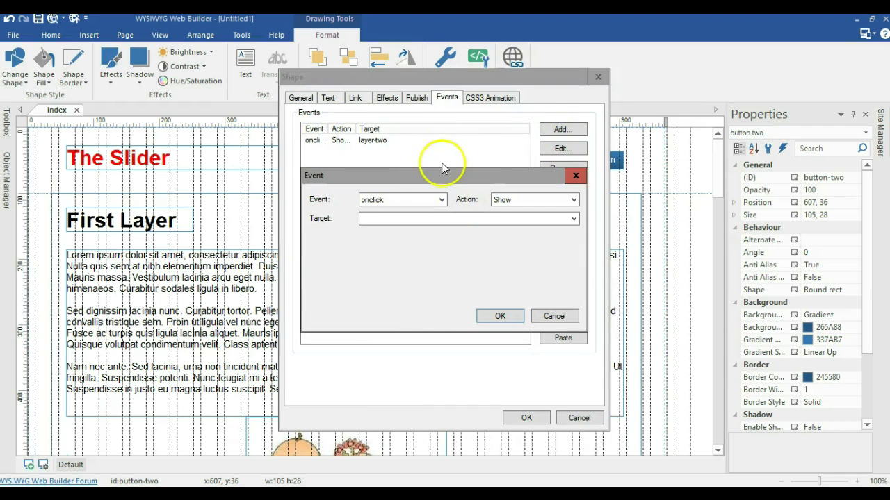
left_click(517, 200)
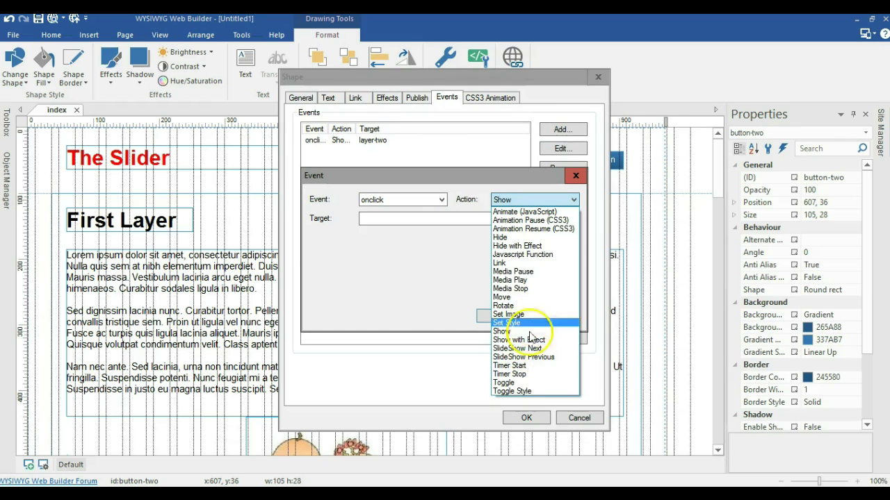
left_click(517, 246)
left_click(441, 220)
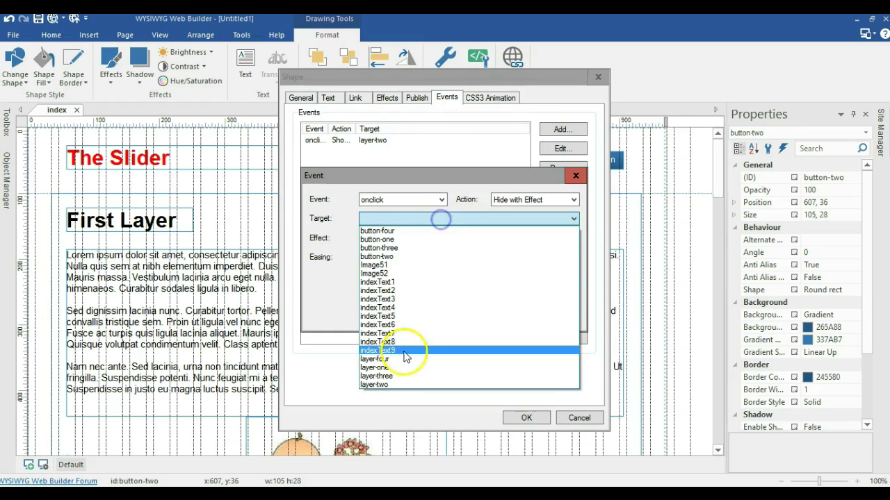
left_click(395, 366)
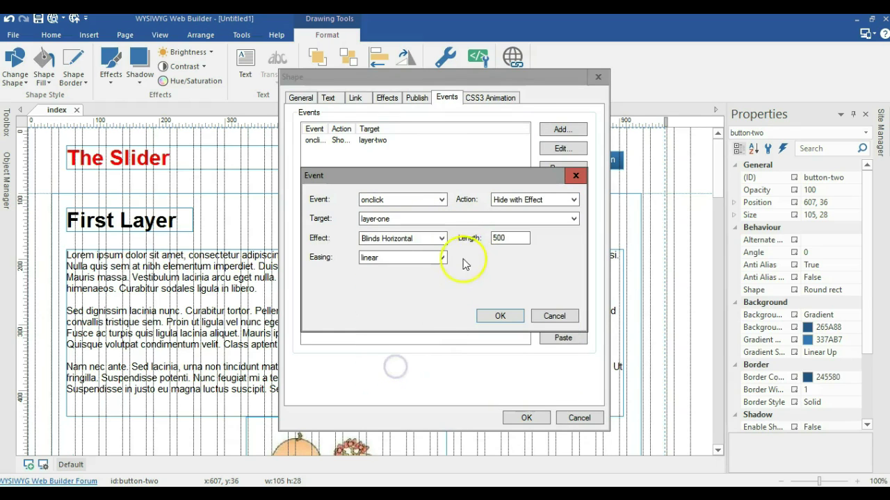
left_click(426, 239)
left_click(408, 395)
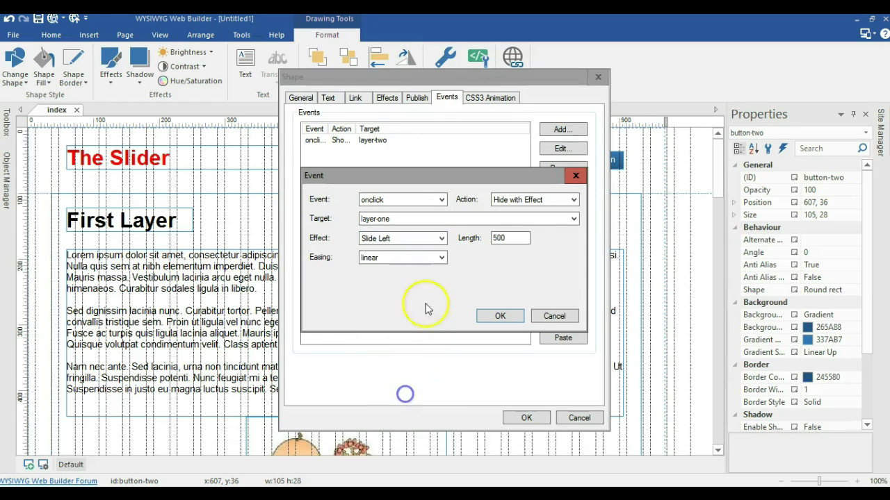
left_click(500, 318)
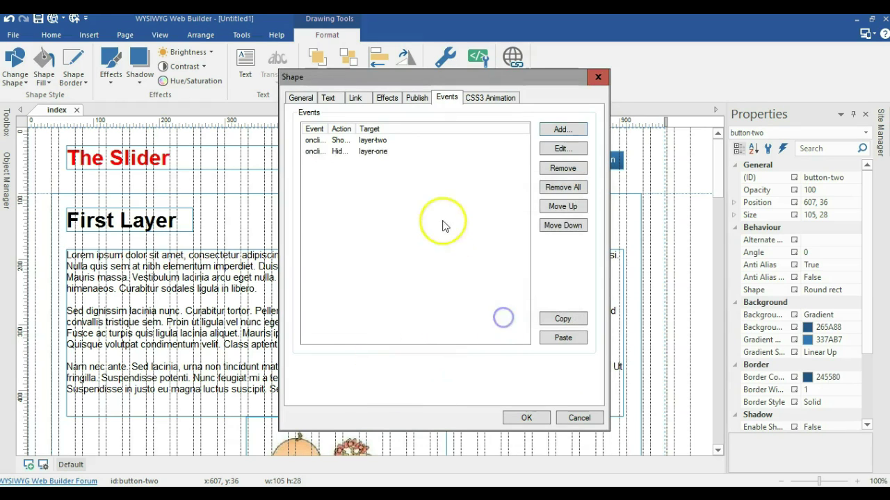
double_click(380, 147)
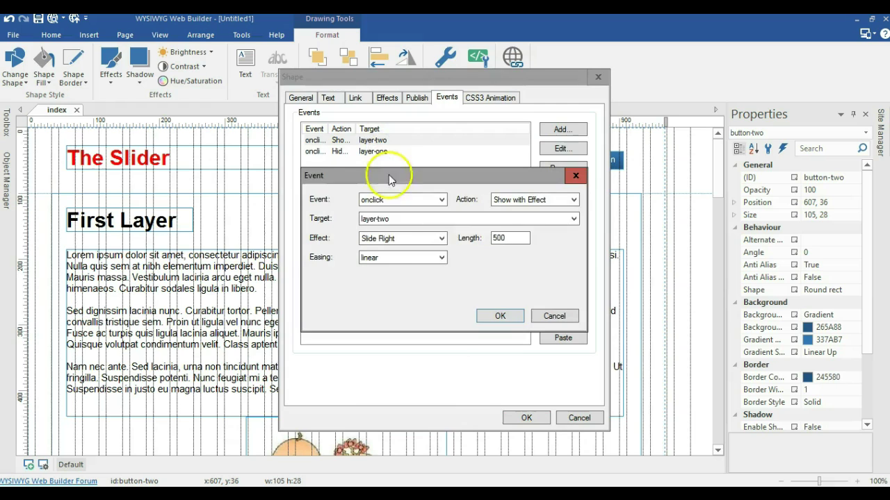
left_click(501, 315)
Step: Add an onclick event to the second button using Hide with Effect on layer-three with the Slide Left effect
left_click(557, 132)
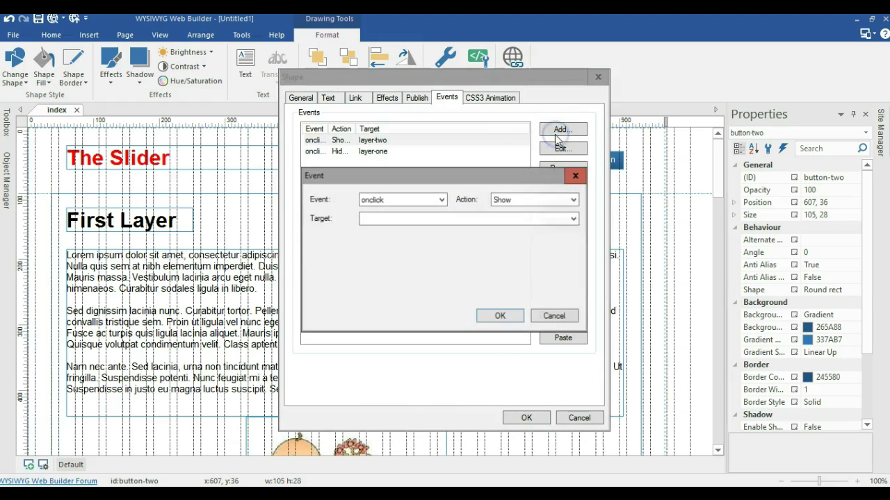
left_click(517, 200)
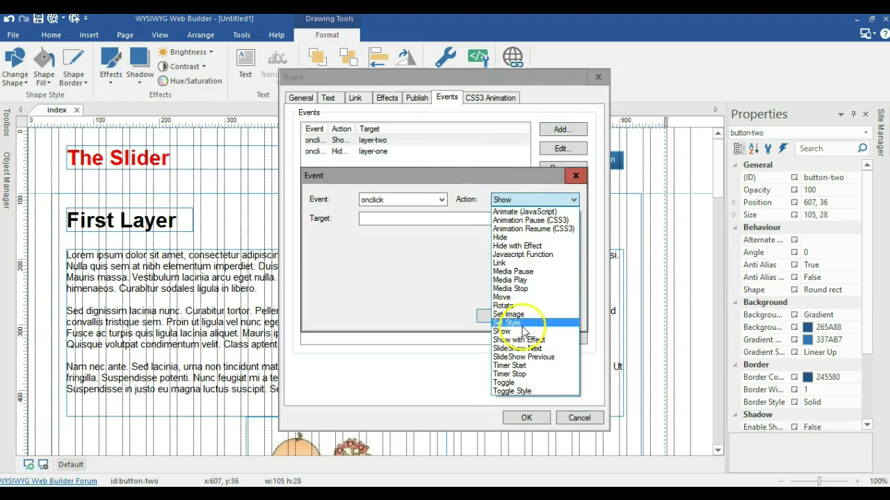
left_click(516, 245)
left_click(455, 220)
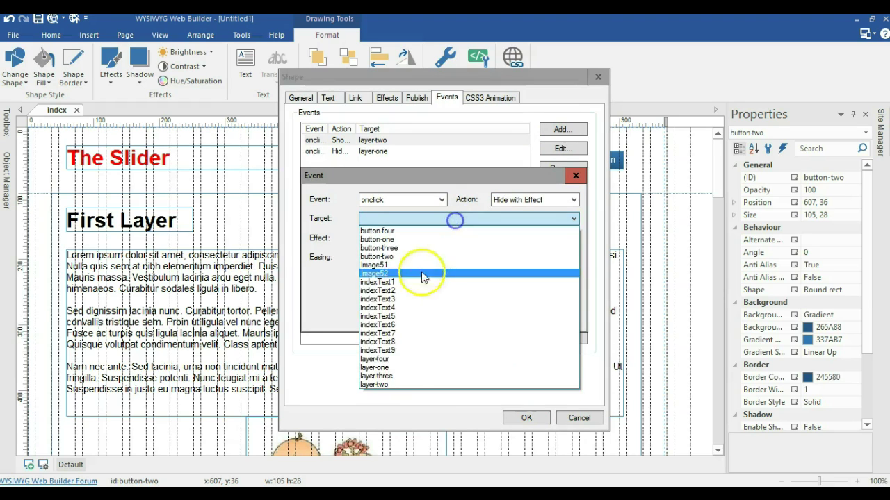
left_click(396, 376)
left_click(415, 238)
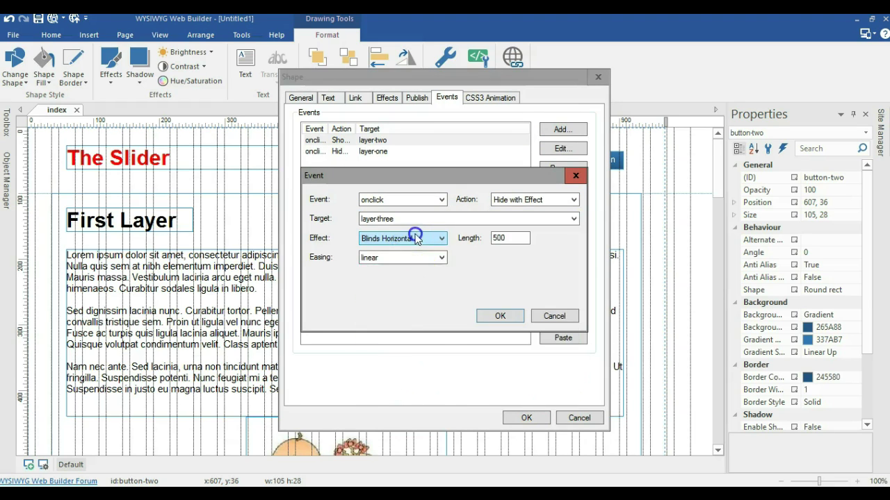
left_click(394, 398)
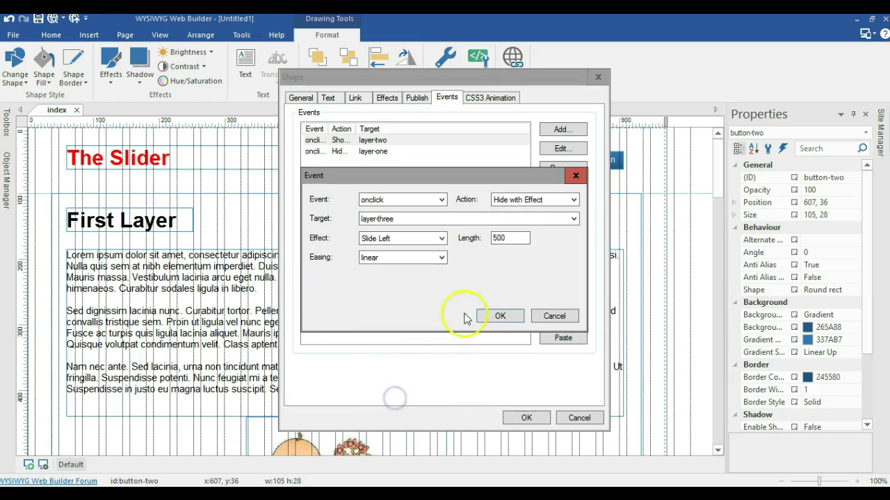
left_click(499, 317)
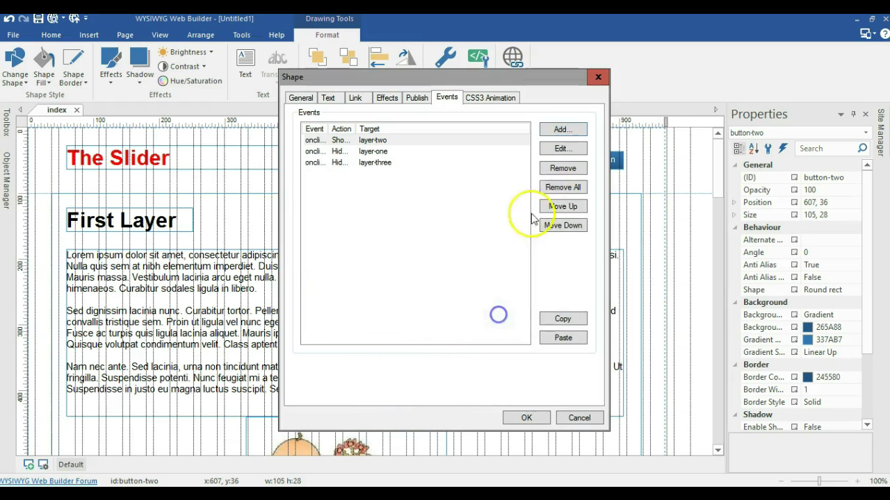
Step: Add an onclick Hide with Effect event targeting layer-four with the Slide Left effect, and confirm the second button's settings
left_click(505, 199)
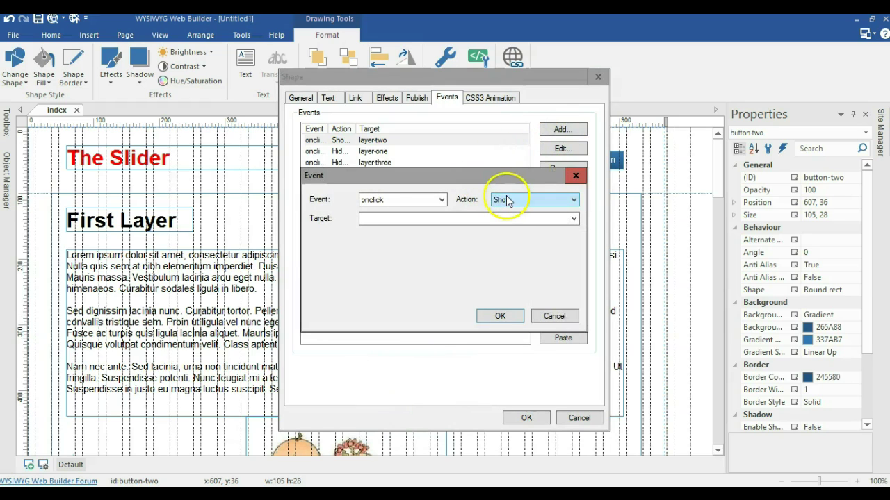
left_click(517, 246)
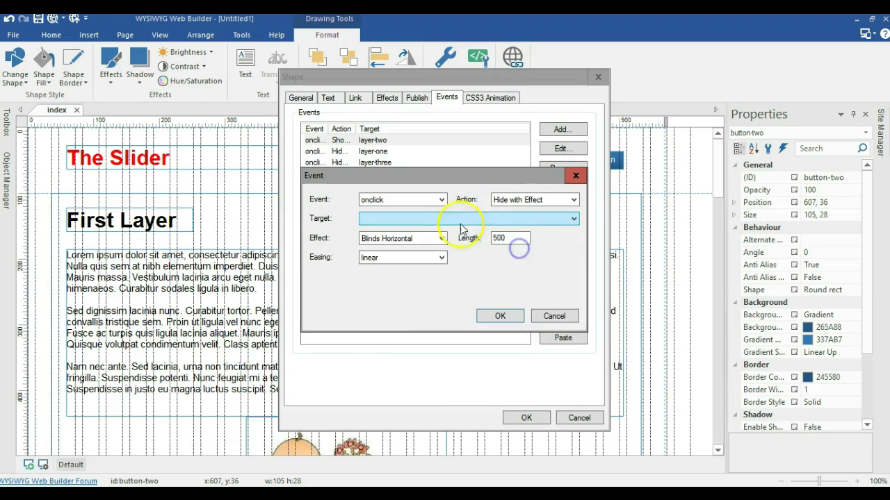
left_click(460, 219)
left_click(402, 359)
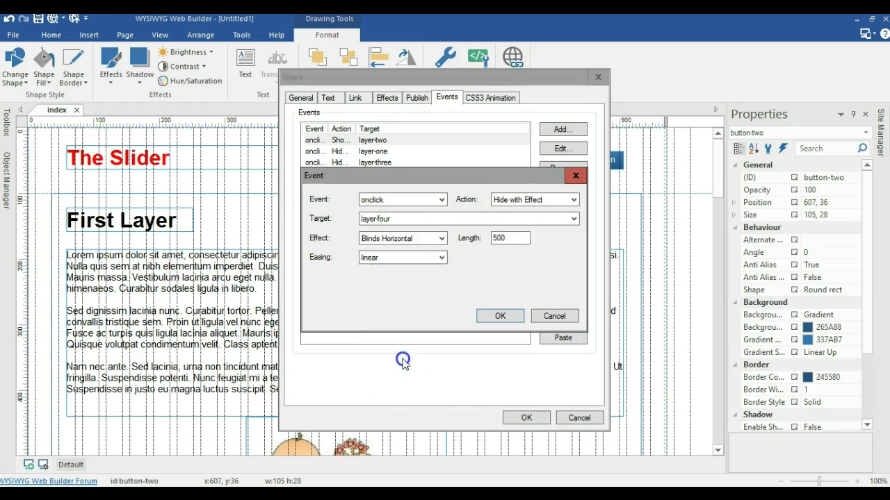
left_click(397, 238)
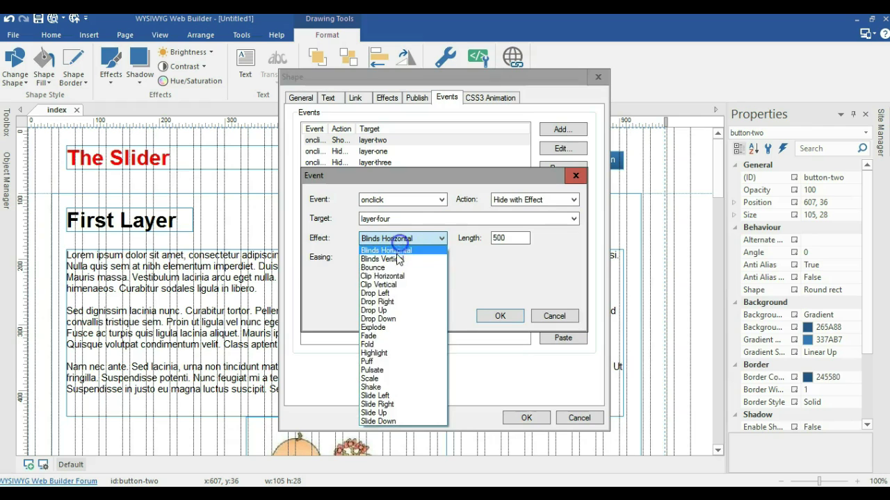
left_click(407, 396)
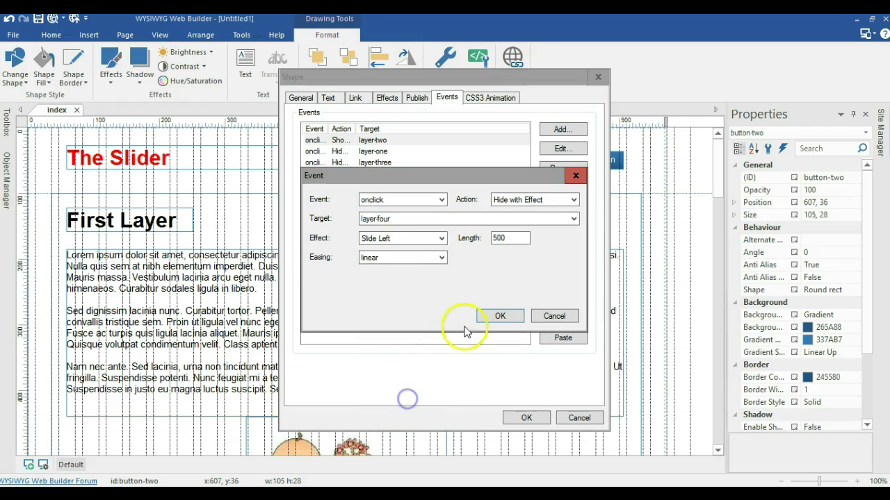
left_click(498, 317)
left_click(515, 419)
Step: Add an onclick event to the third button using Show with Effect on layer-three with the Slide Right effect
left_click(522, 164)
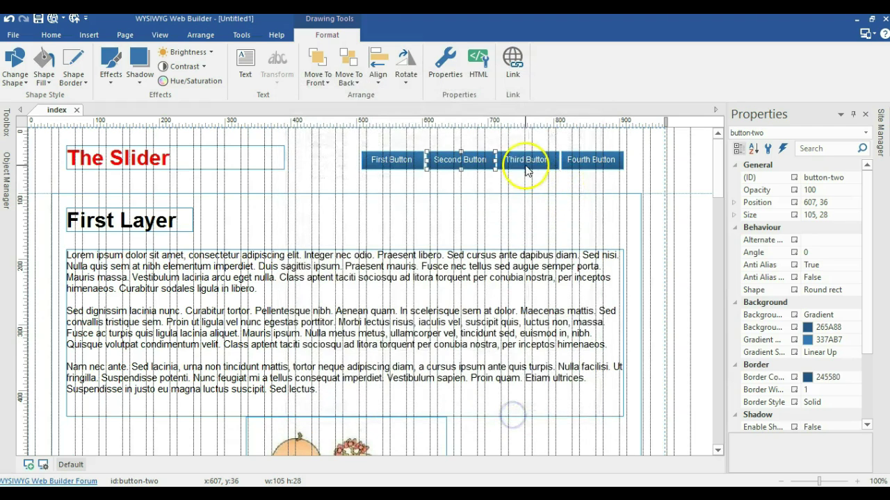
double_click(499, 183)
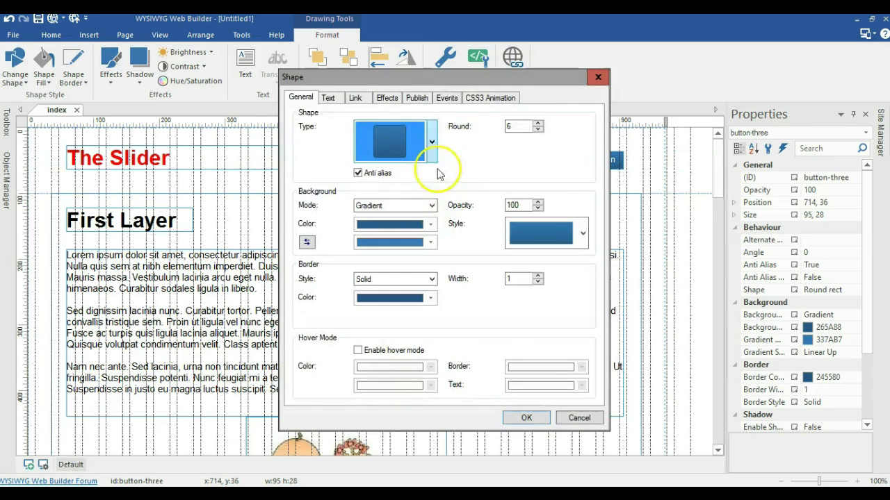
left_click(448, 98)
left_click(547, 131)
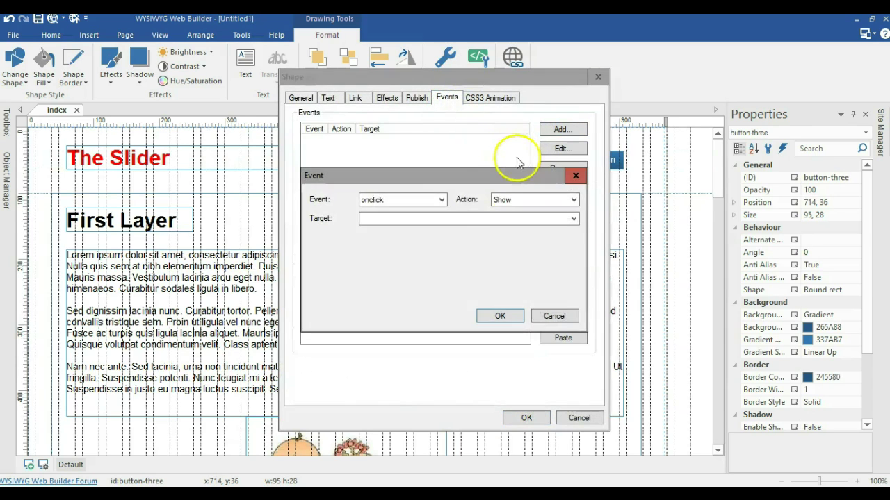
left_click(500, 200)
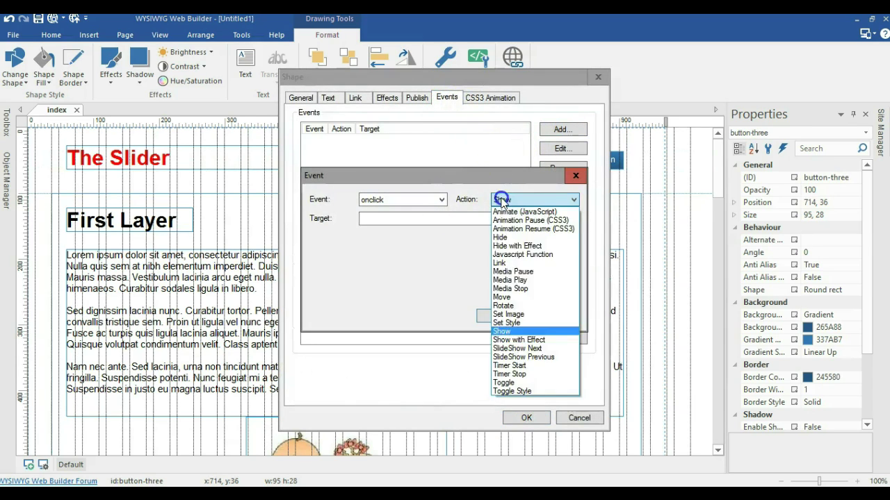
left_click(516, 340)
left_click(456, 218)
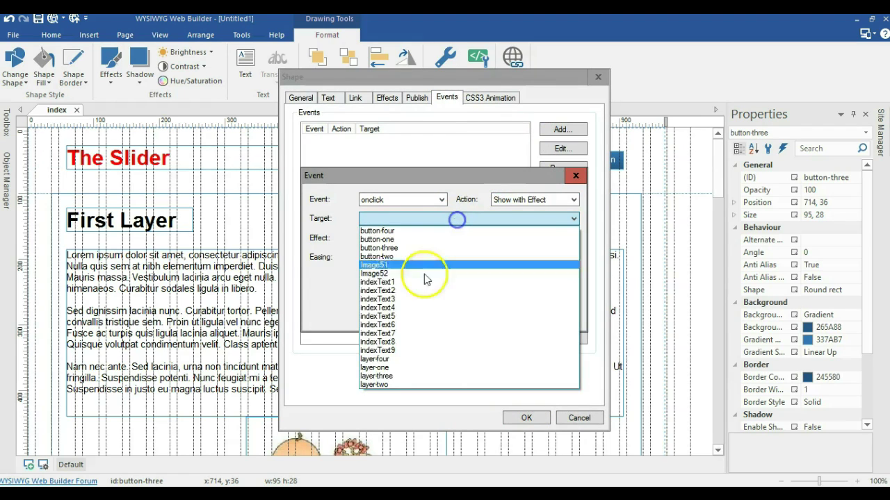
left_click(398, 376)
left_click(416, 239)
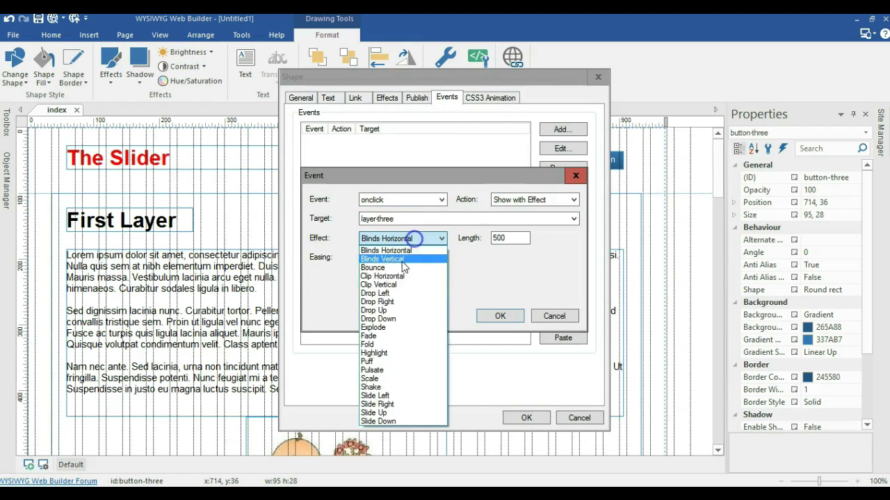
left_click(387, 404)
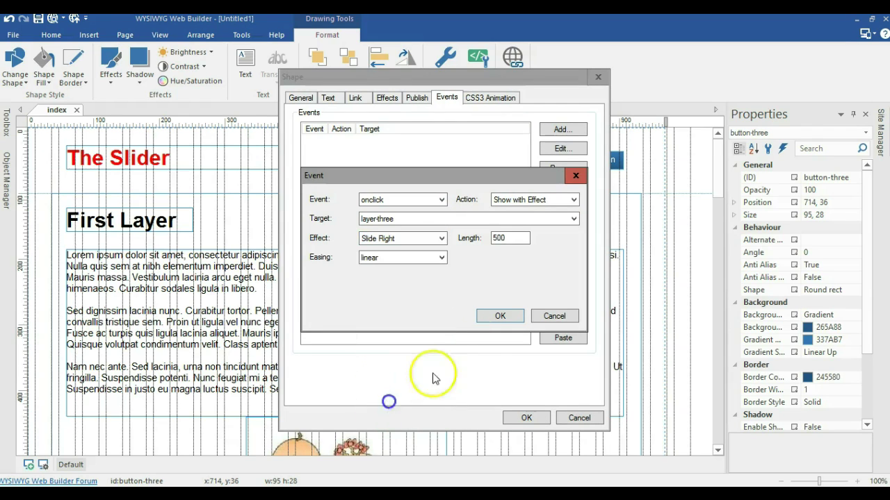
left_click(498, 315)
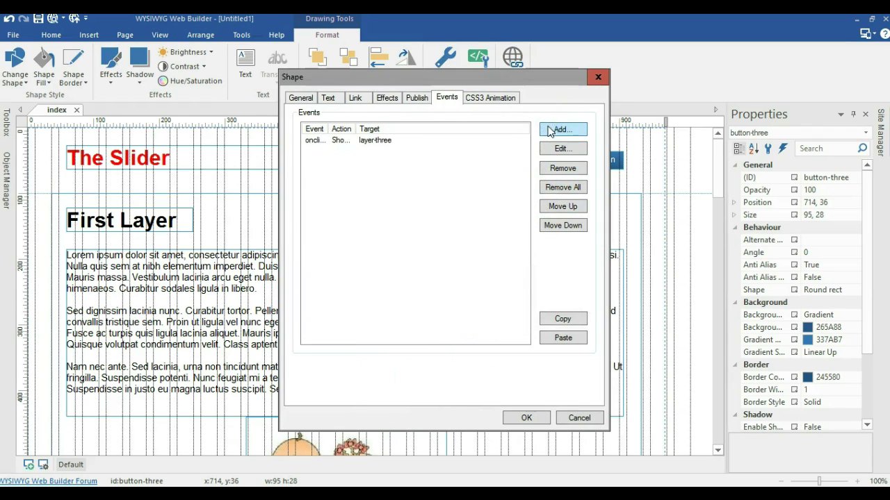
Step: Add an onclick Hide with Effect event on layer-one with the Slide Left effect to the third button
left_click(493, 198)
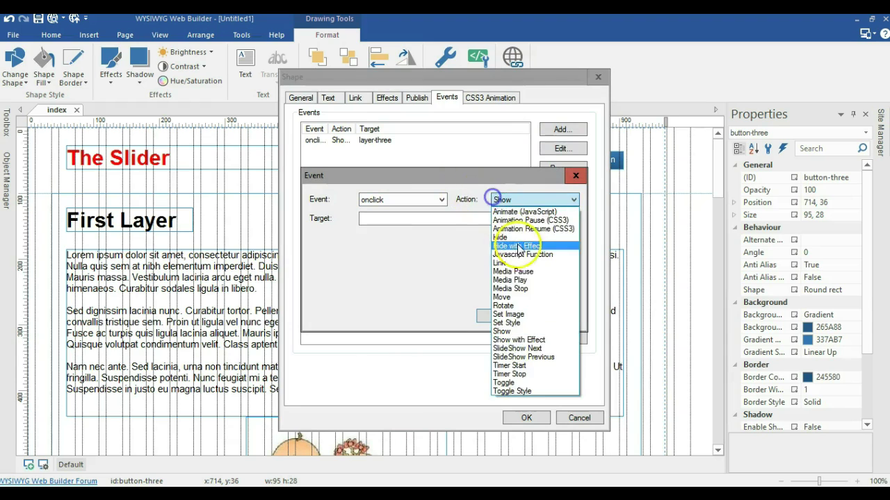
left_click(520, 247)
left_click(462, 221)
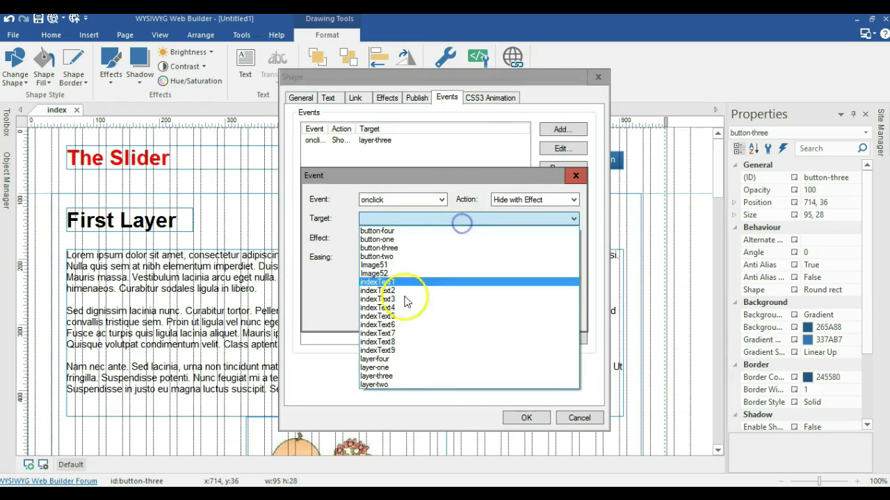
left_click(406, 367)
left_click(420, 238)
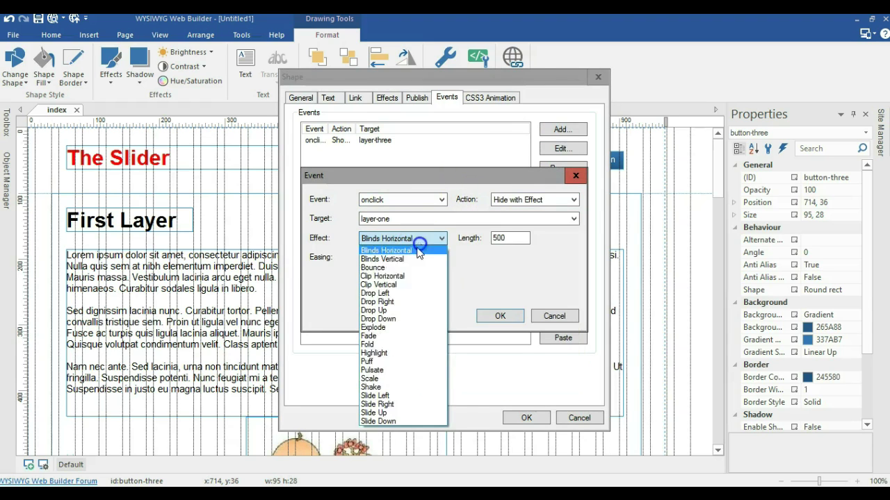
left_click(398, 395)
left_click(481, 320)
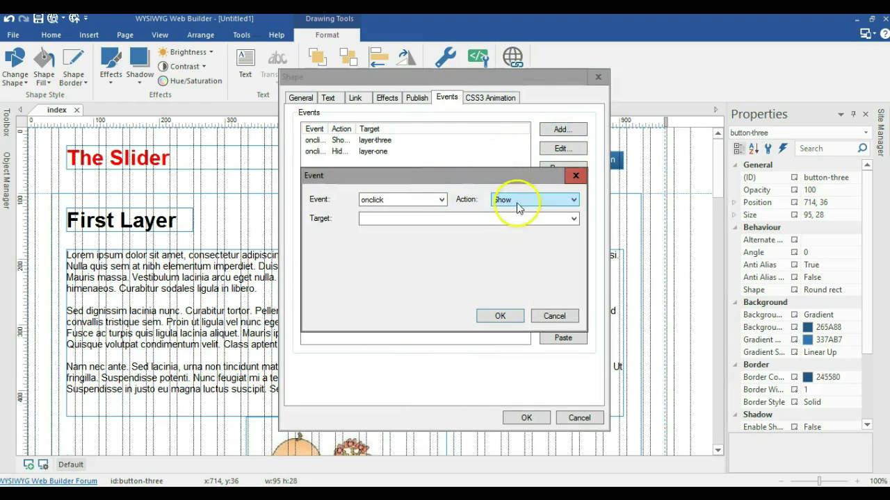
Step: Add an onclick event to the third button using Hide with Effect on layer-two with the Slide Left effect
left_click(514, 199)
left_click(516, 245)
left_click(433, 218)
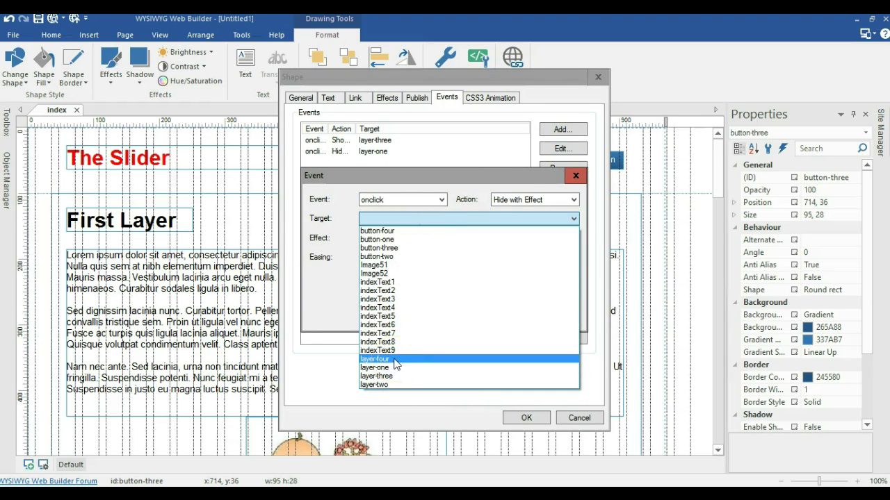
left_click(369, 186)
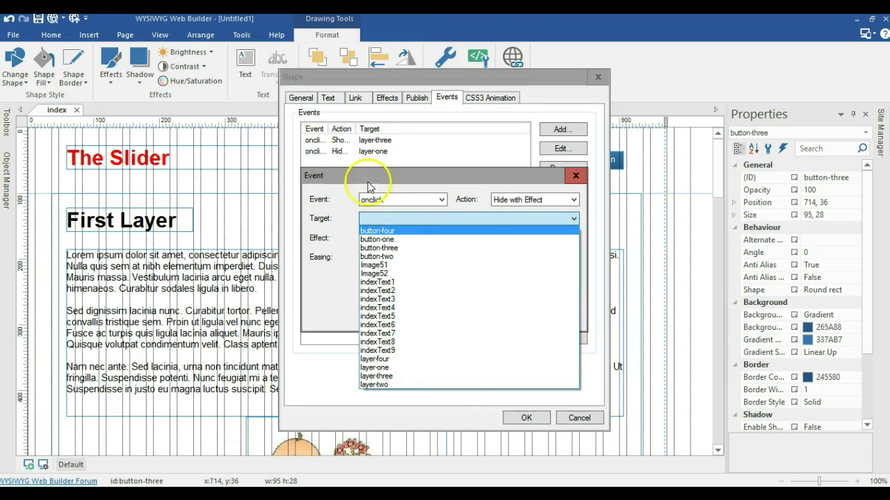
left_click(392, 384)
left_click(442, 237)
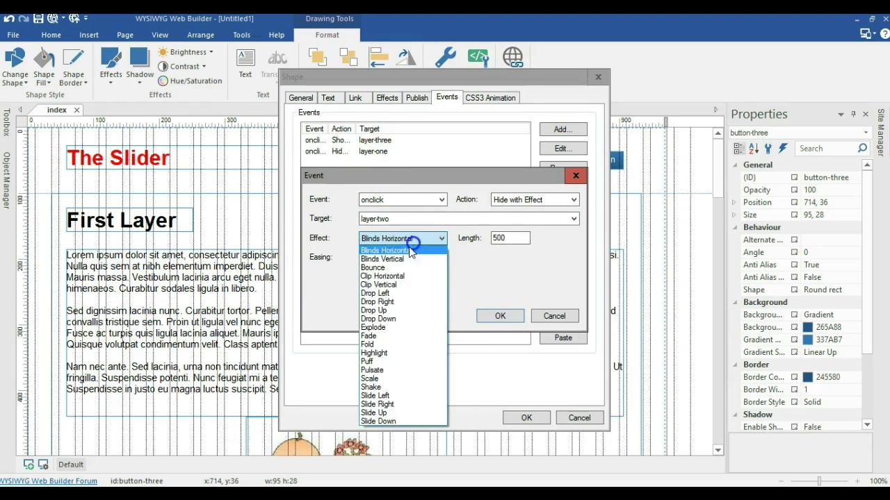
left_click(382, 396)
left_click(498, 316)
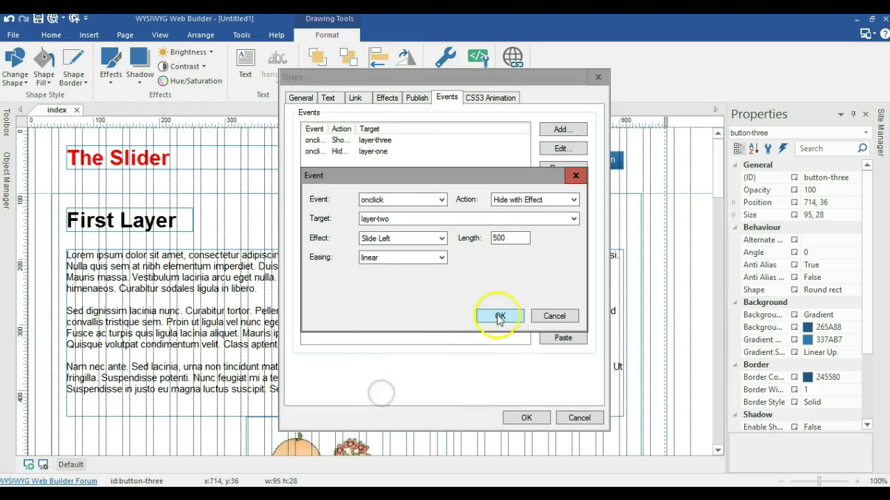
Step: Add an onclick Hide with Effect event targeting layer-four with the Slide Left effect, and confirm the third button's settings
left_click(547, 131)
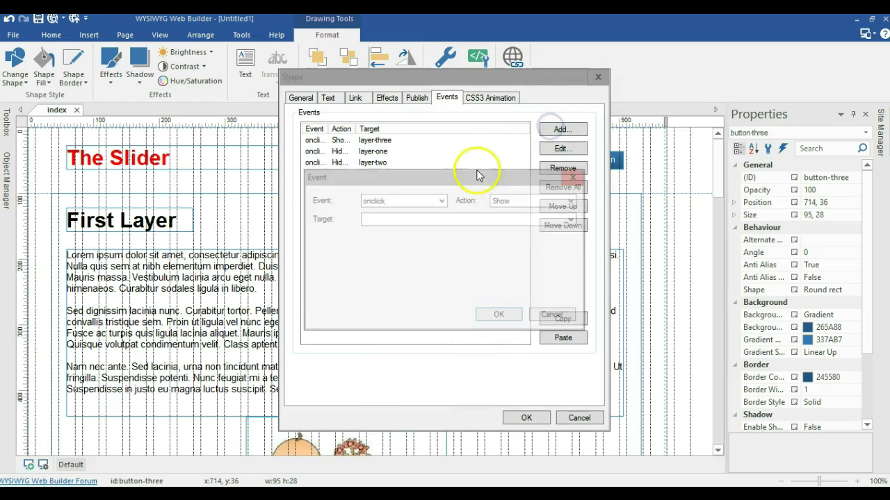
left_click(513, 199)
left_click(512, 246)
left_click(411, 217)
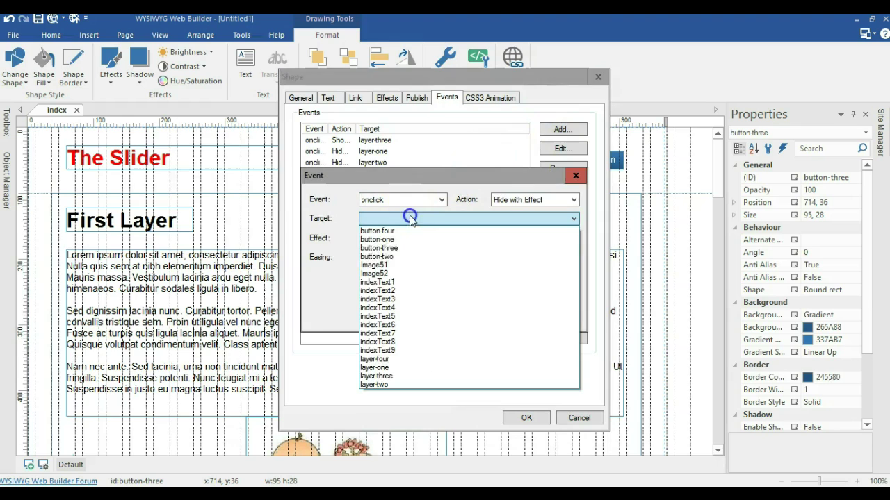
left_click(385, 358)
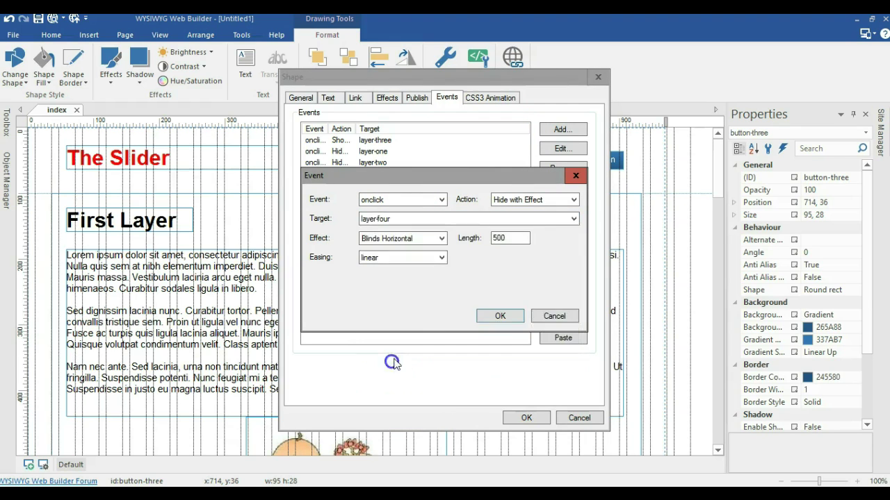
left_click(429, 238)
left_click(414, 396)
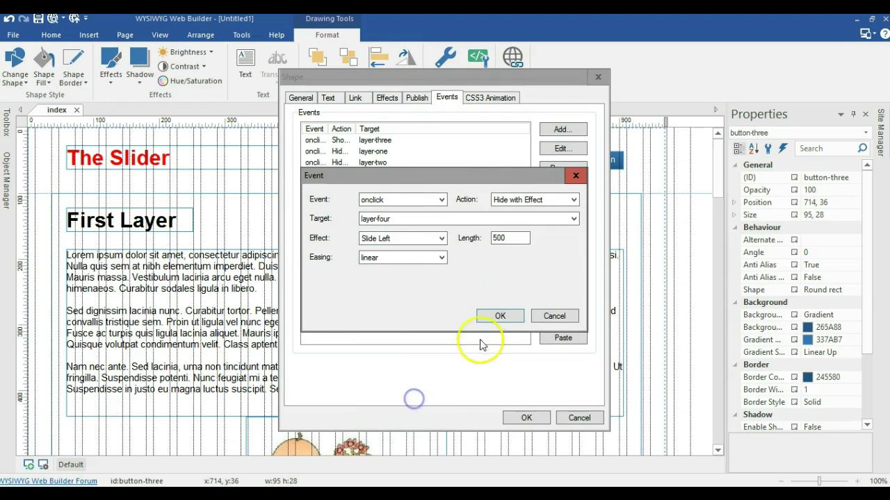
left_click(500, 316)
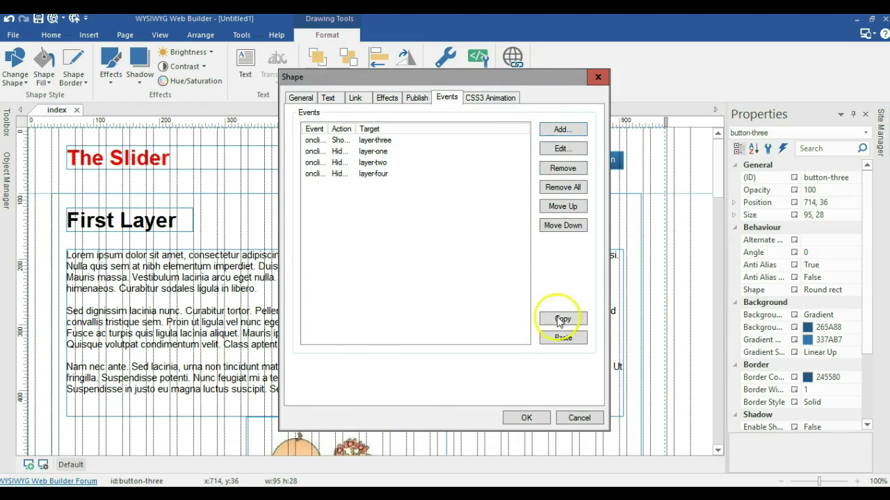
left_click(525, 415)
Step: Add an onclick event to the fourth button using Show with Effect on layer-four with the Slide Right effect
double_click(600, 159)
left_click(444, 97)
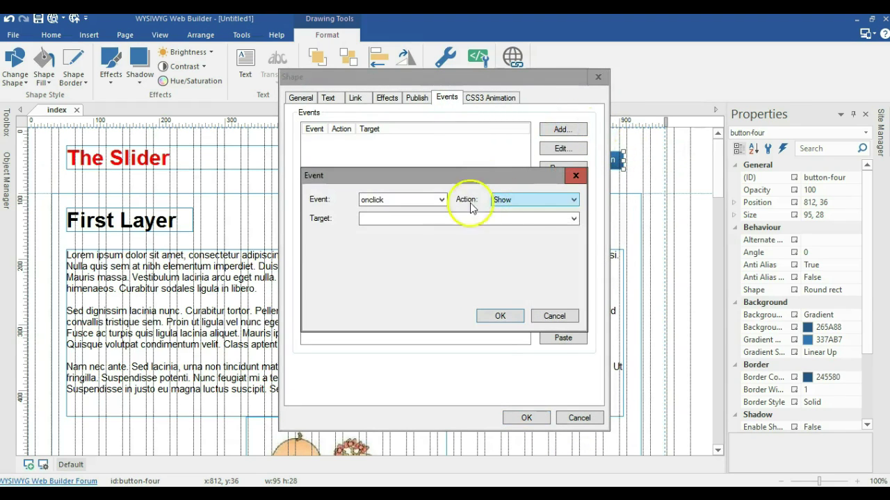
left_click(520, 199)
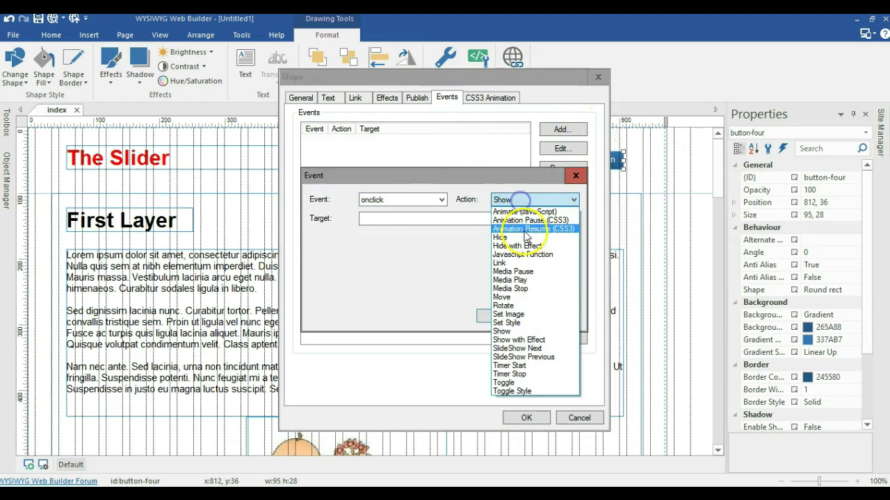
left_click(535, 340)
left_click(468, 220)
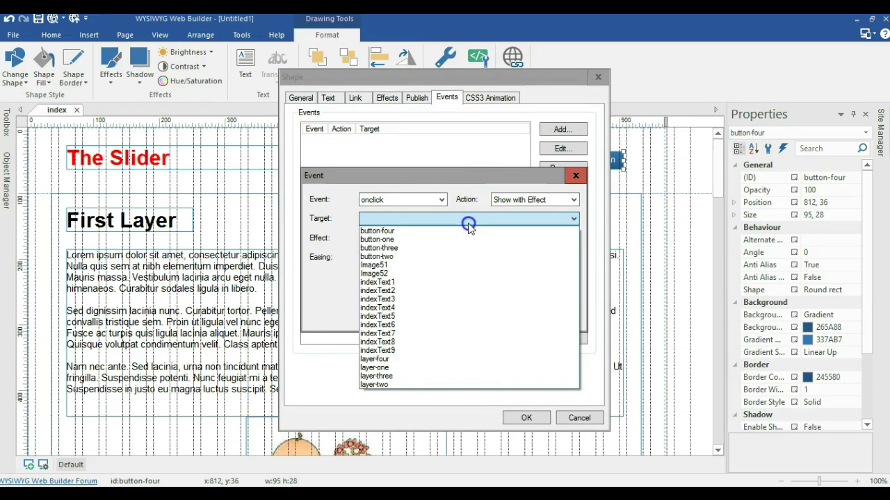
left_click(389, 359)
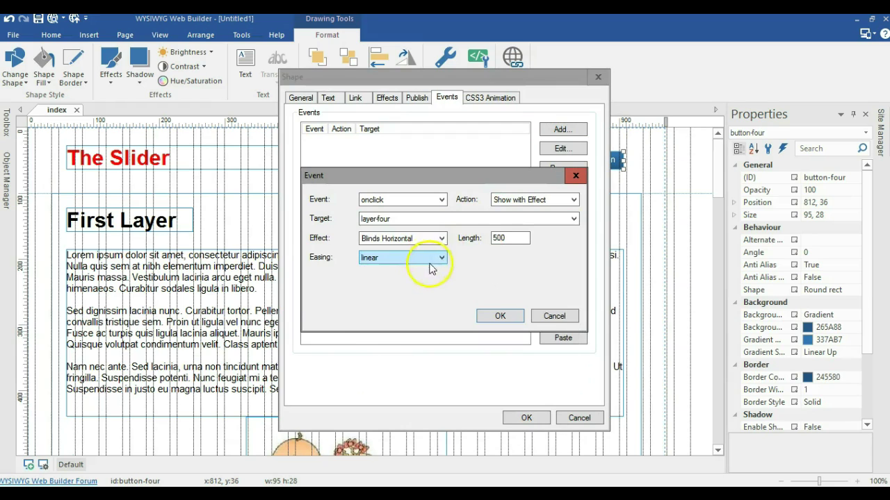
left_click(419, 239)
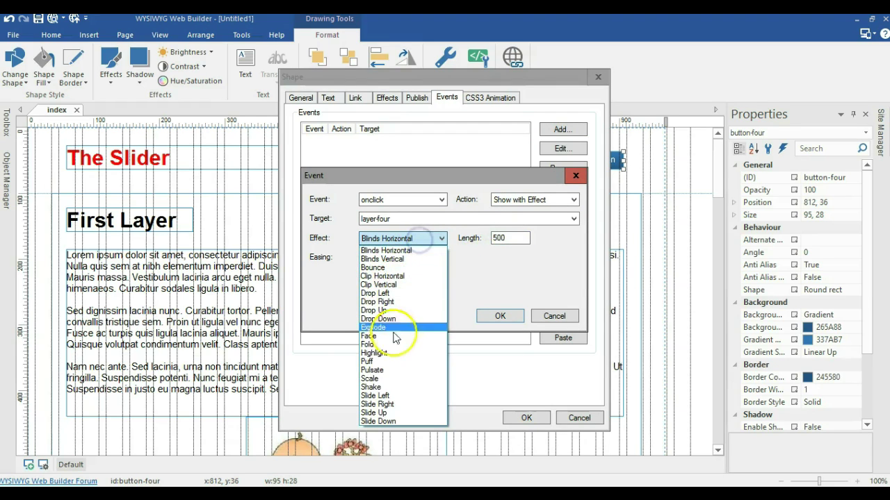
left_click(387, 403)
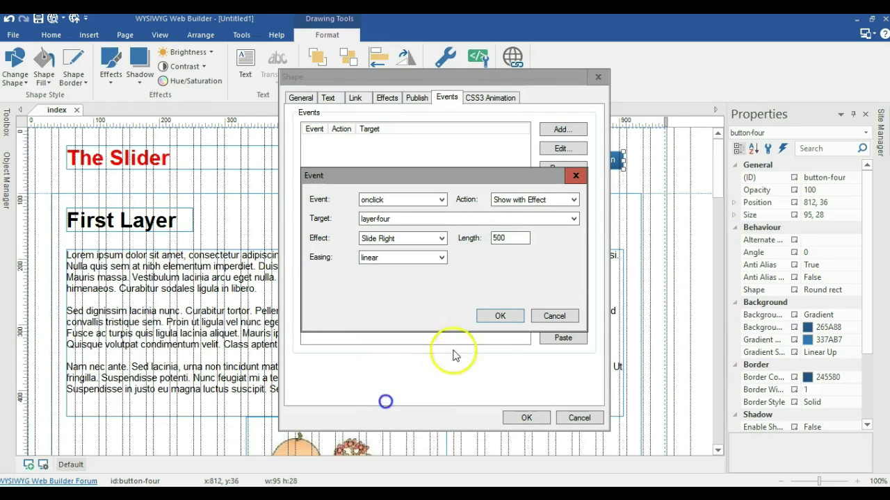
left_click(499, 317)
Step: Add an onclick Hide with Effect event on layer-one with the Slide Left effect to the fourth button
left_click(560, 129)
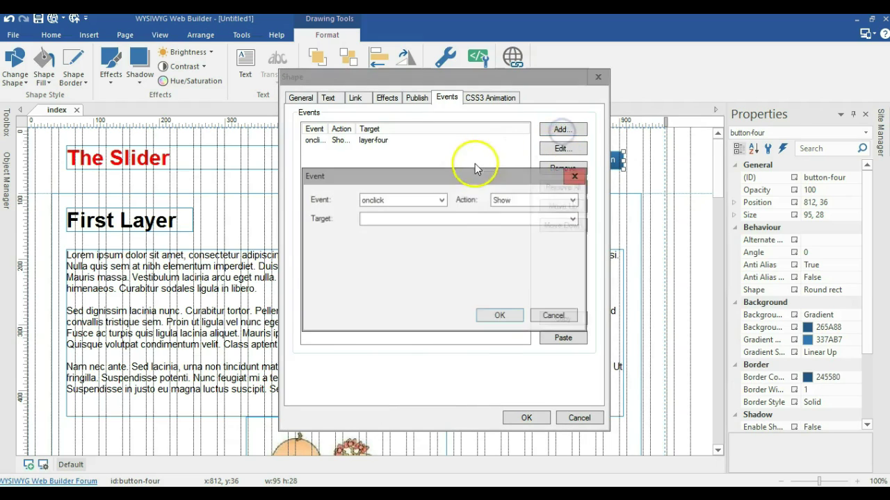
left_click(501, 199)
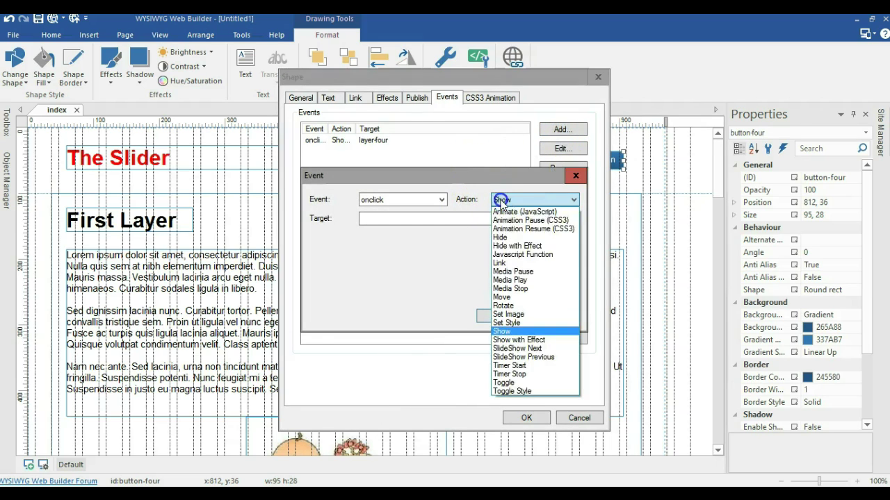
left_click(522, 248)
left_click(451, 218)
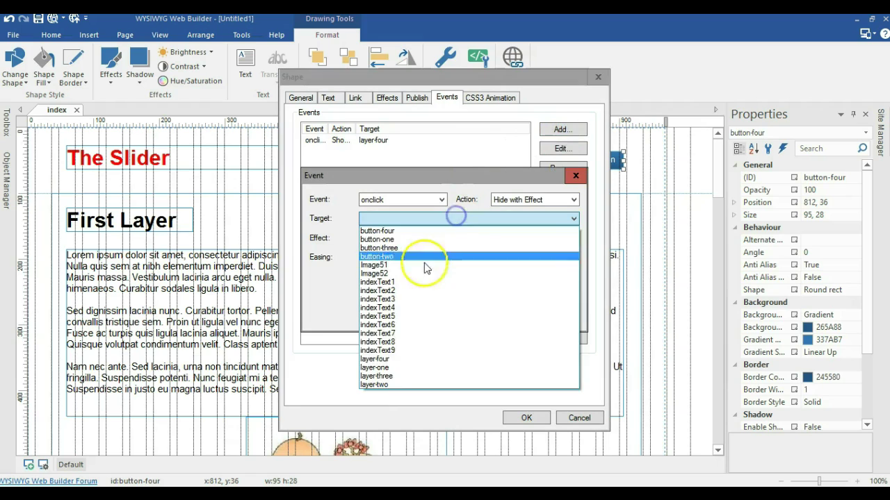
left_click(398, 370)
left_click(398, 238)
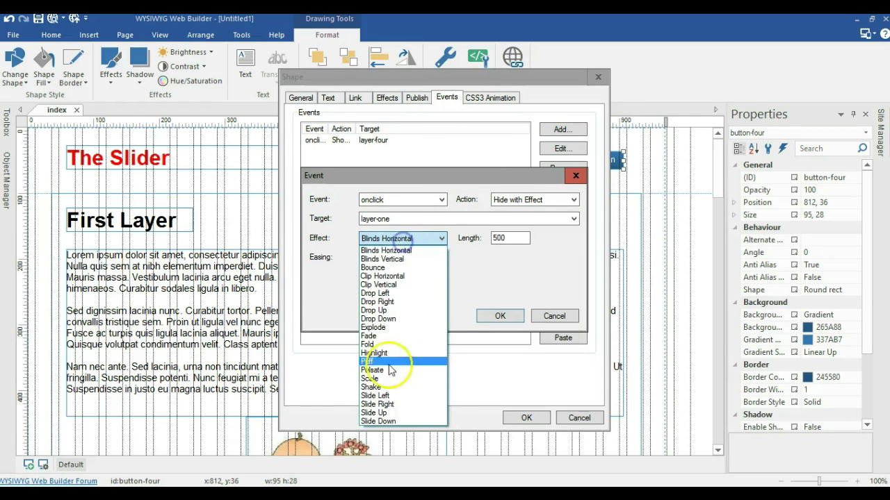
left_click(388, 396)
left_click(487, 317)
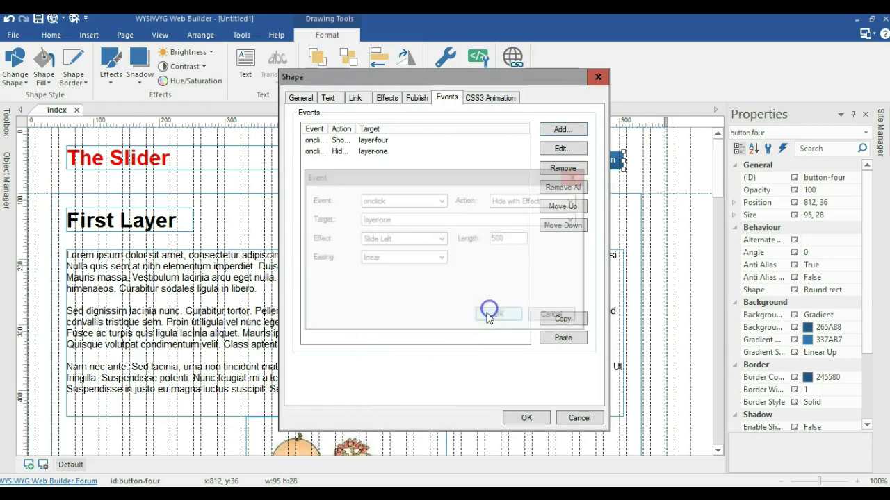
Step: Add an onclick event to the fourth button using Hide with Effect on layer-two with the Slide Left effect
left_click(547, 129)
left_click(534, 199)
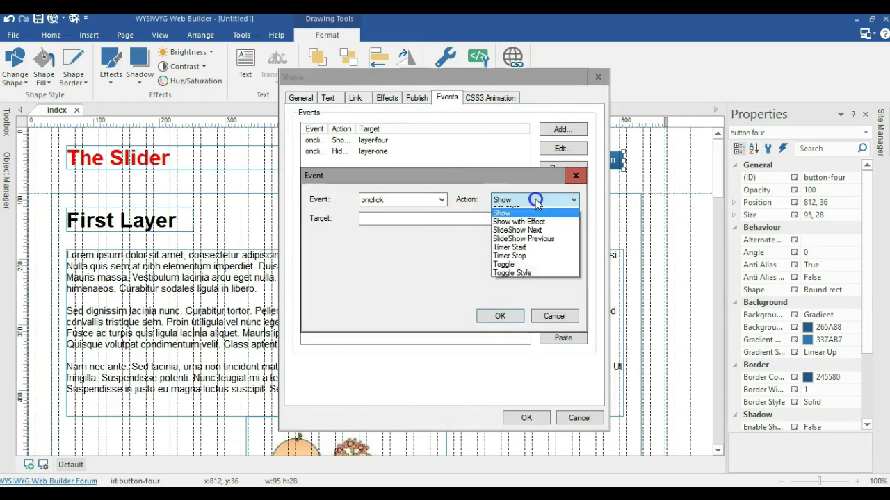
left_click(521, 240)
left_click(492, 218)
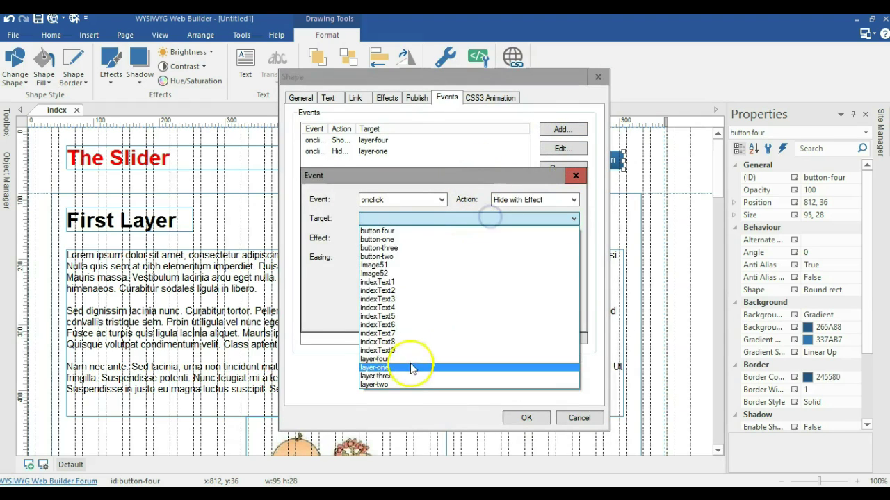
left_click(398, 386)
left_click(434, 238)
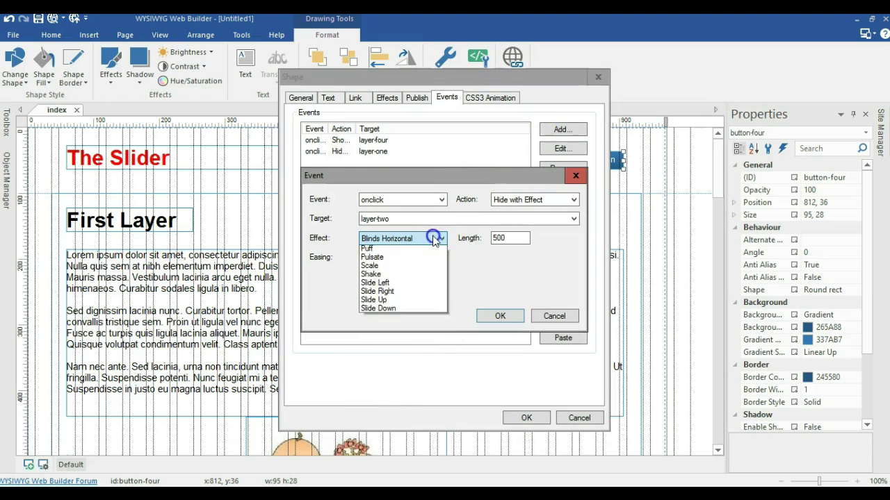
left_click(383, 395)
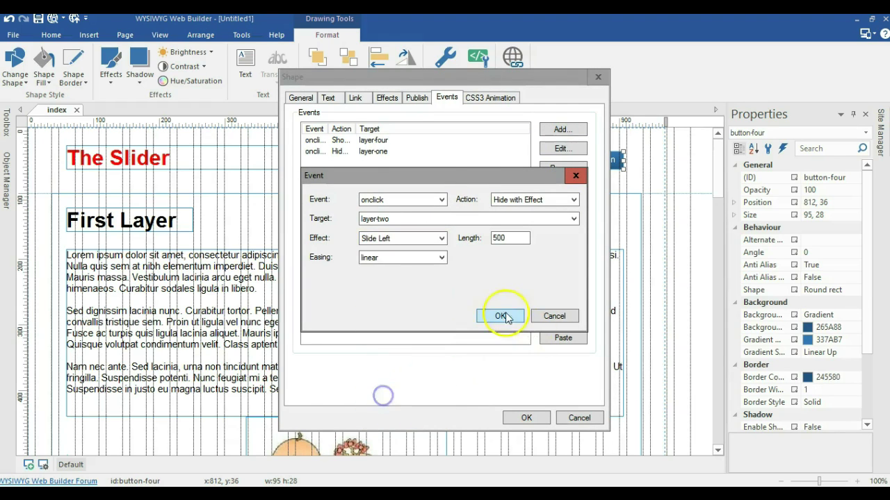
left_click(500, 316)
Step: Add an onclick Hide with Effect event targeting layer-three with Slide Left, confirm the fourth button's settings, and deselect it
left_click(561, 130)
left_click(510, 199)
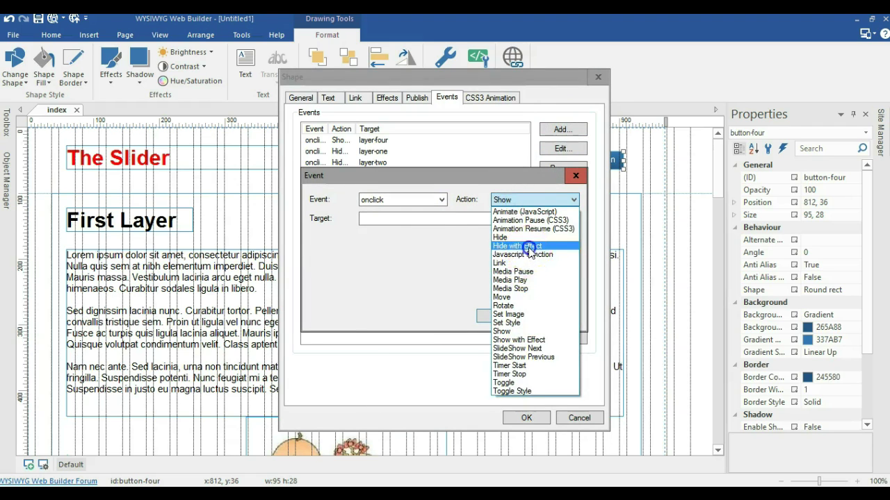
left_click(516, 245)
left_click(450, 218)
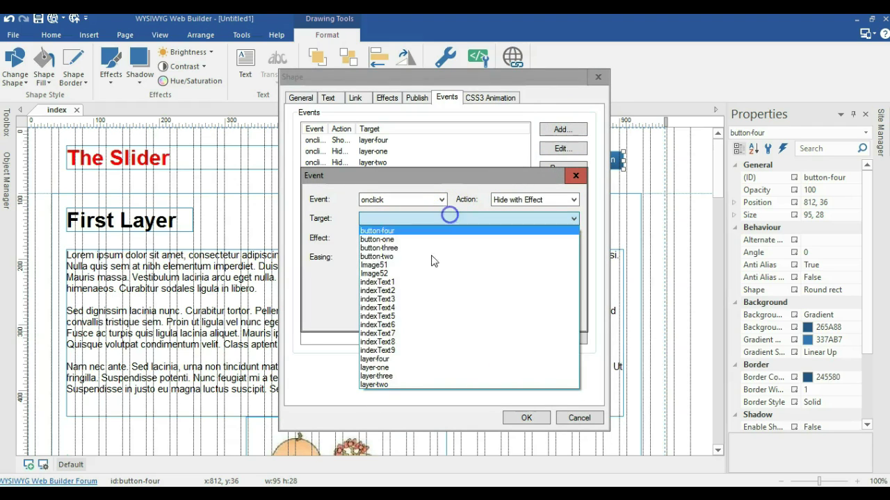
left_click(388, 377)
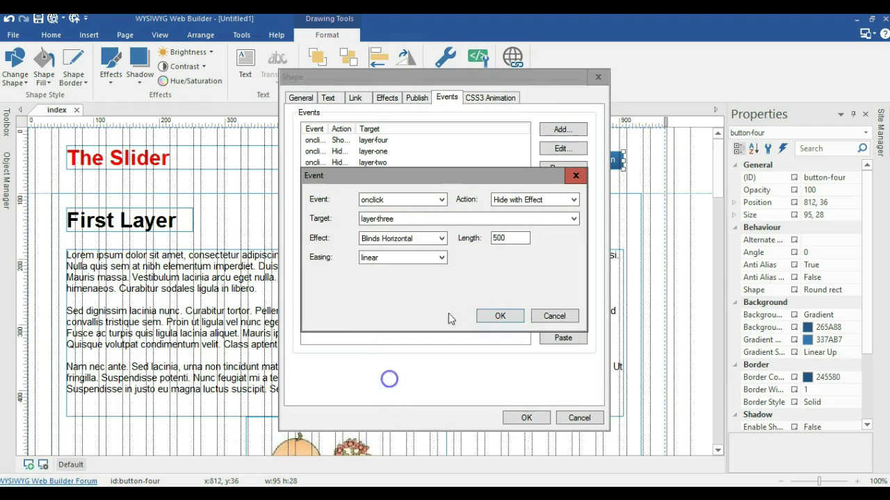
left_click(398, 238)
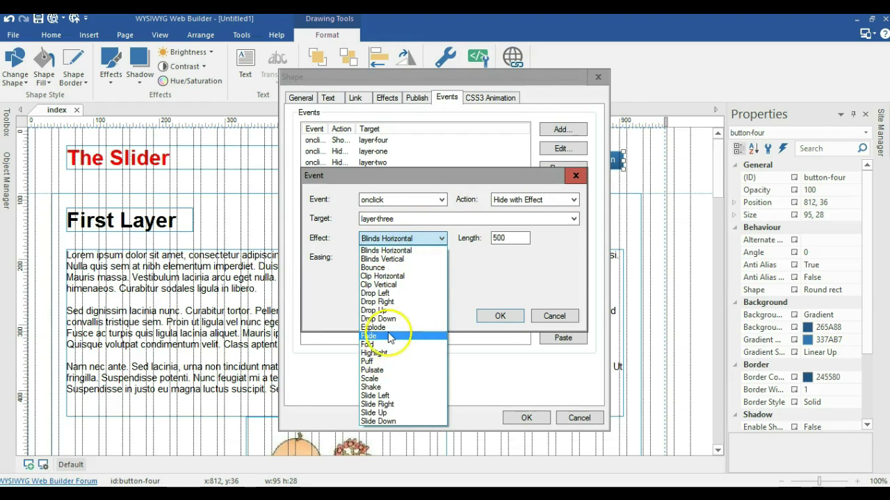
left_click(376, 396)
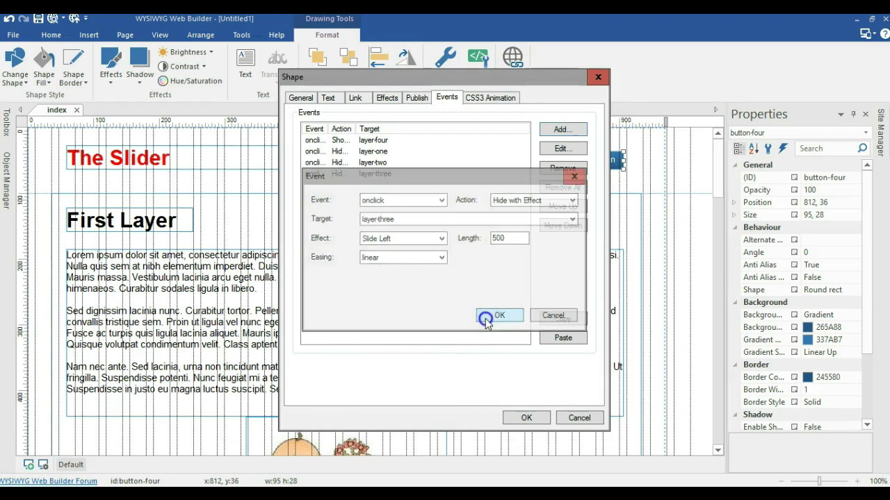
left_click(495, 316)
left_click(525, 417)
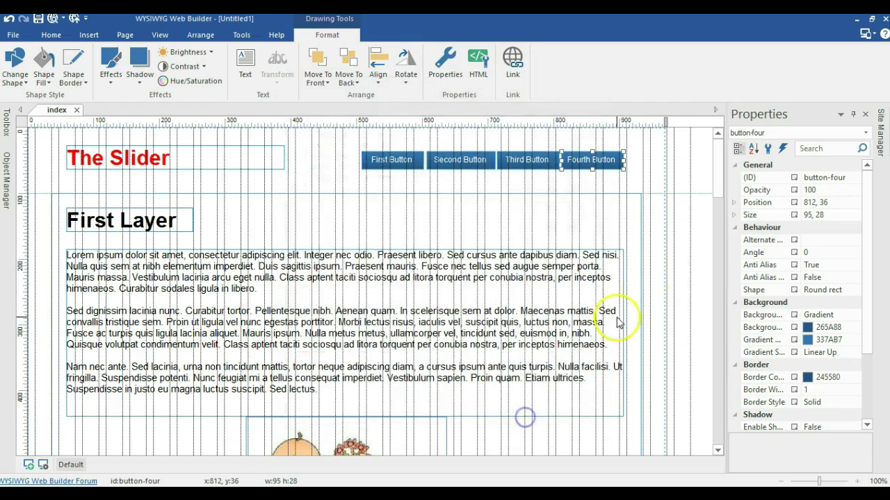
left_click(675, 262)
scroll(458, 268, "down", 2)
scroll(424, 264, "up", 2)
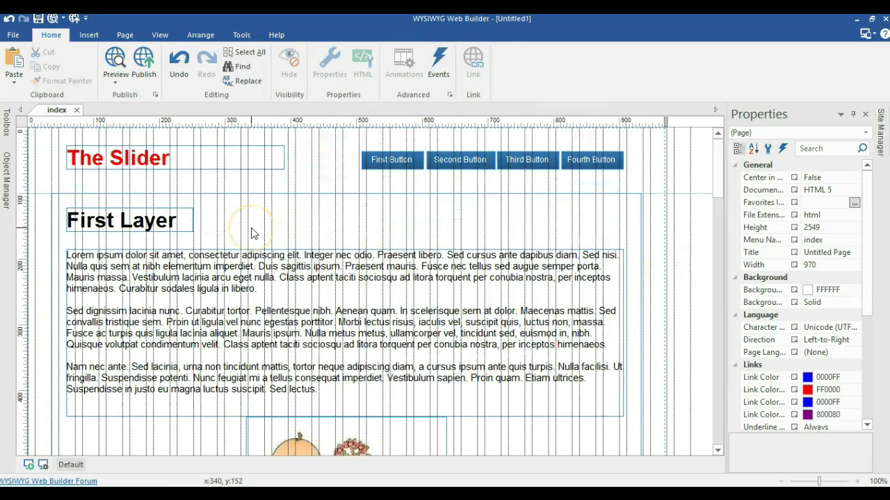
Step: Open the Object Manager and pin it so it stays docked beside the page
left_click(7, 170)
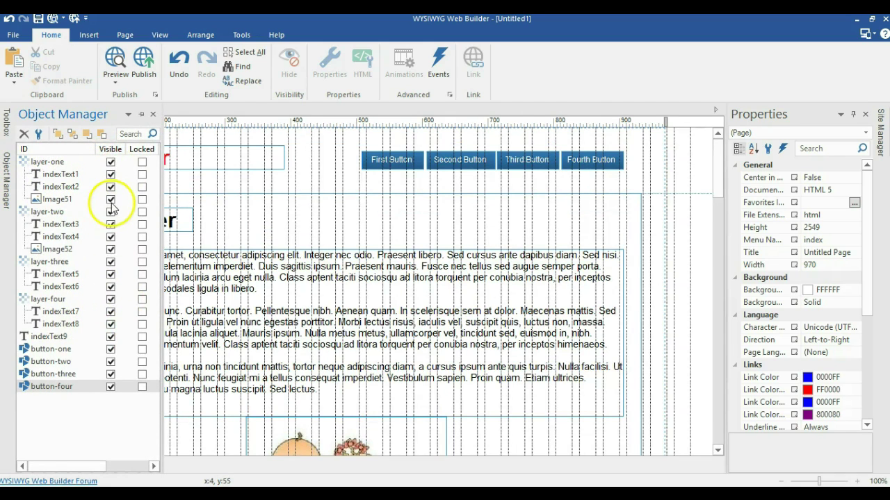
scroll(236, 218, "down", 3)
scroll(237, 218, "up", 3)
scroll(236, 218, "down", 3)
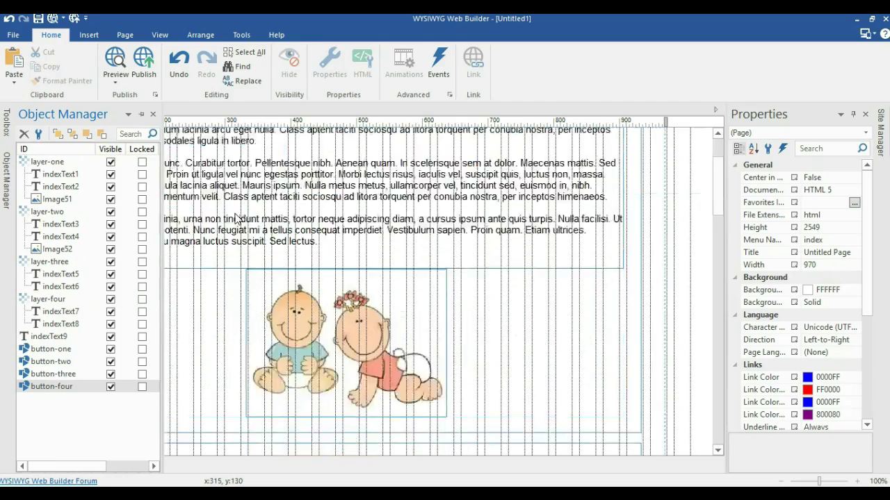
left_click(191, 192)
left_click(142, 114)
Step: Send layer-four to the back of the stacking order
scroll(254, 235, "down", 12)
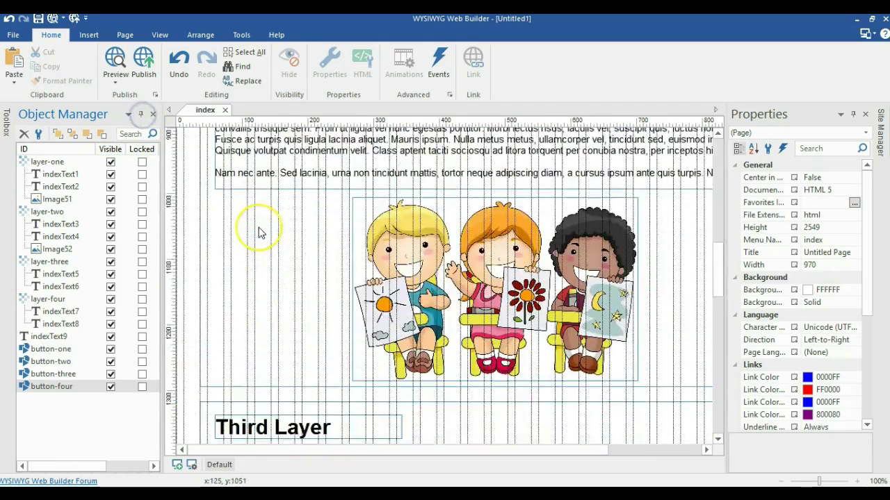
scroll(260, 256, "down", 10)
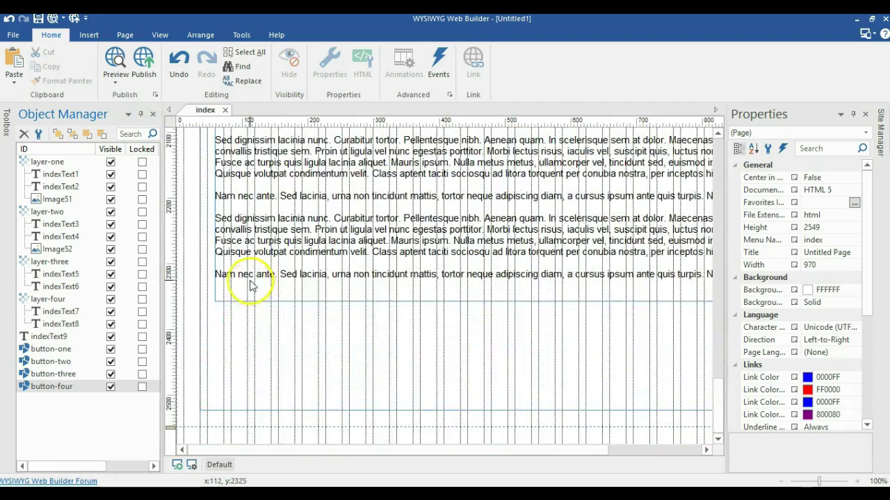
left_click(236, 335)
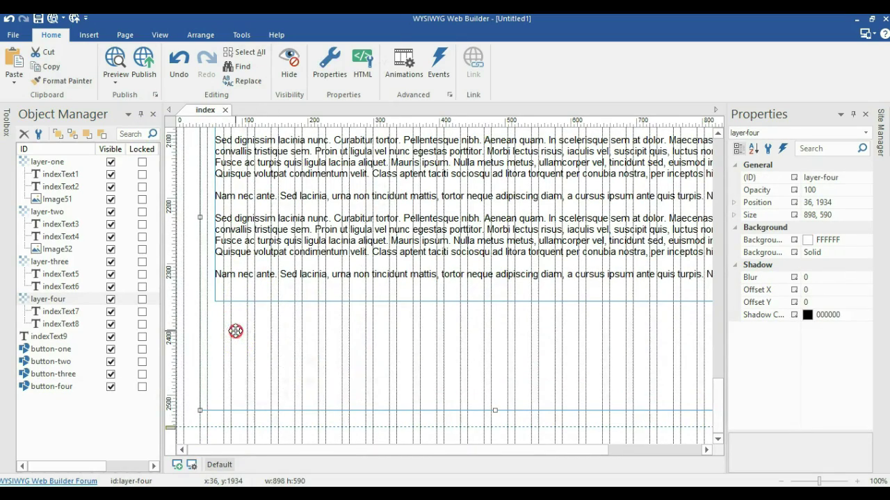
right_click(236, 330)
left_click(310, 218)
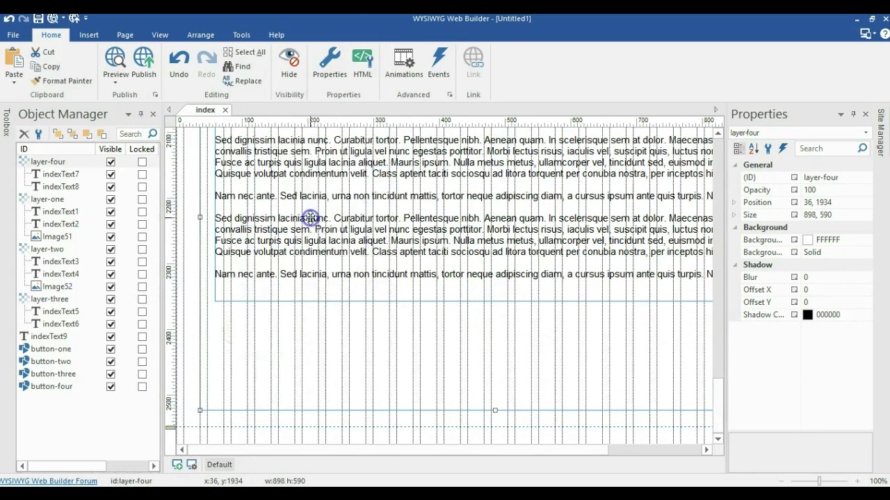
Step: Send layer-three to the back of the stacking order
scroll(310, 219, "up", 8)
left_click(306, 371)
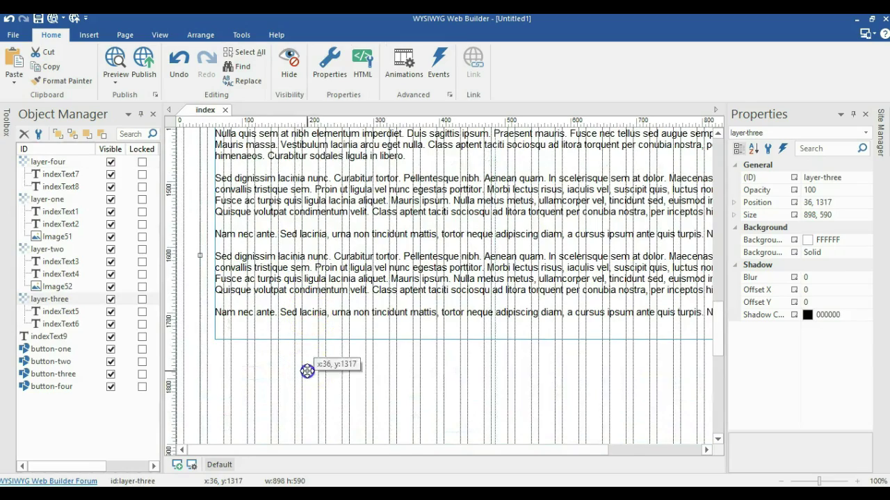
right_click(306, 371)
left_click(369, 220)
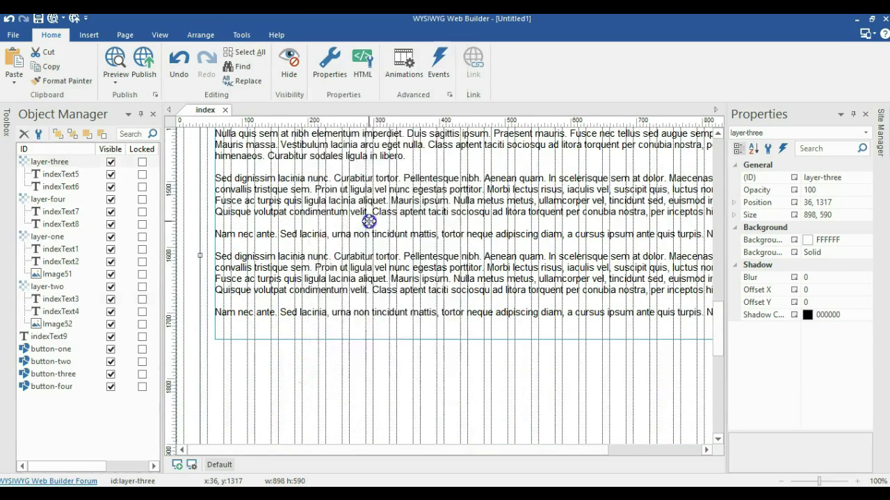
Step: Send layer-two to the back of the stacking order
scroll(348, 232, "up", 6)
left_click(301, 252)
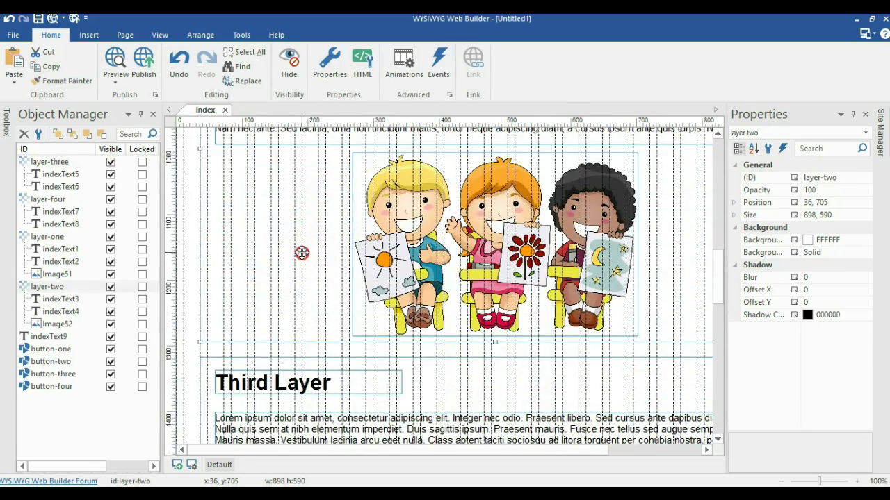
right_click(302, 252)
left_click(389, 220)
Step: Send layer-one to the back of the stacking order
scroll(313, 250, "up", 6)
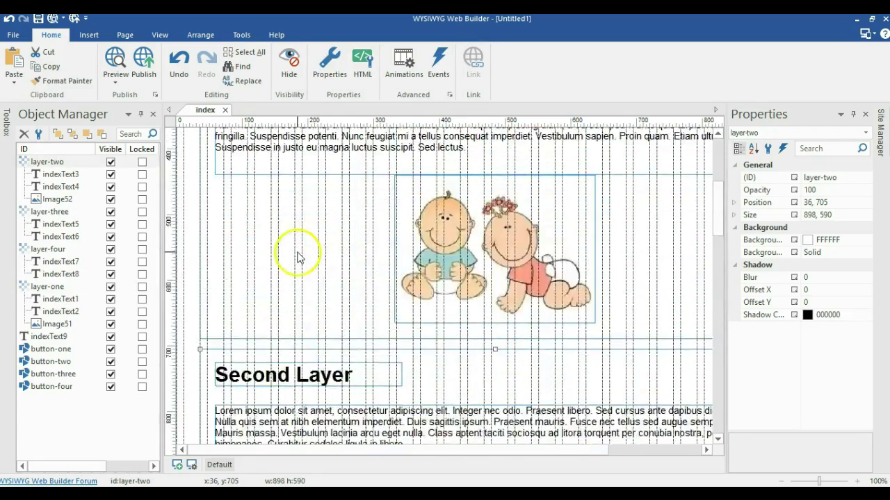
scroll(297, 257, "up", 6)
right_click(199, 201)
left_click(287, 218)
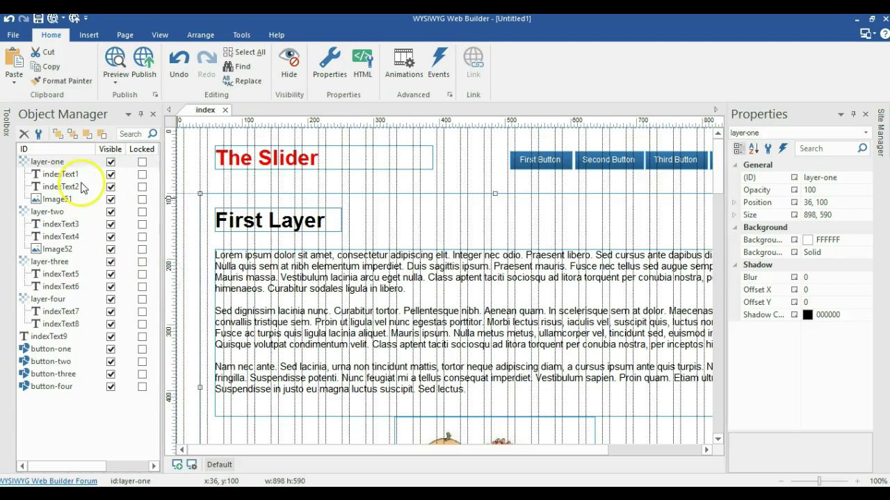
Step: Reposition layer-one freehand to about x 36, y 90 and send it to the back
scroll(201, 211, "down", 4)
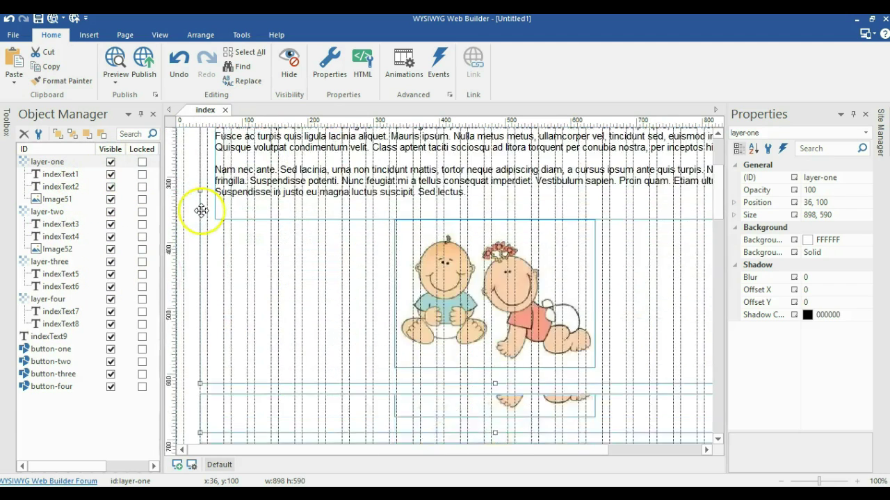
left_click_drag(223, 260, 224, 275)
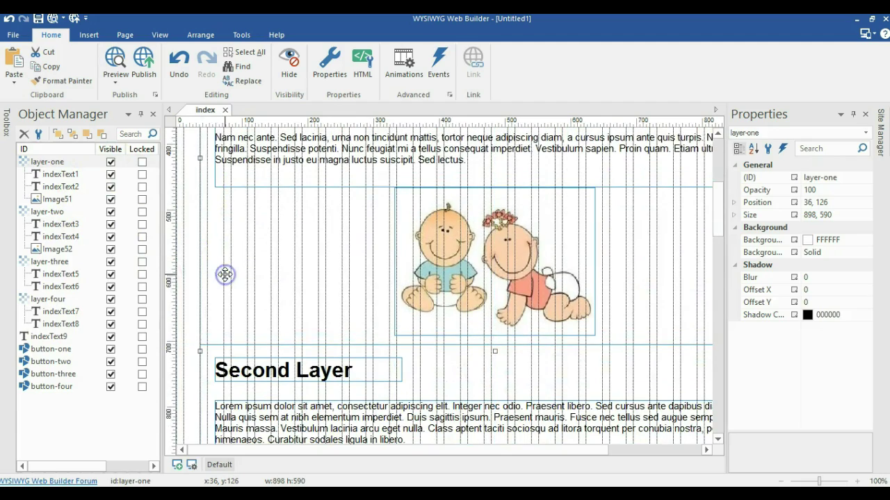
scroll(225, 274, "up", 2)
left_click_drag(232, 330, 233, 316)
scroll(233, 296, "down", 1)
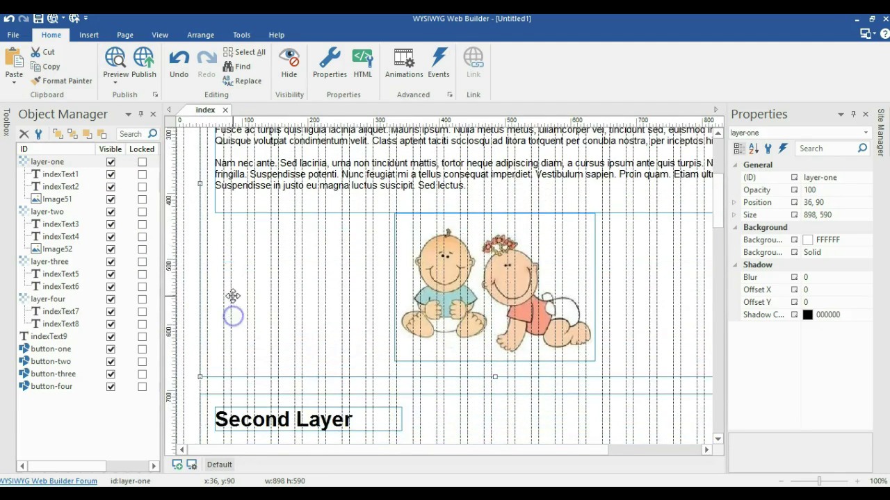
right_click(223, 255)
left_click(261, 218)
Step: Send layer-two to the back, behind layer-one
scroll(258, 243, "down", 4)
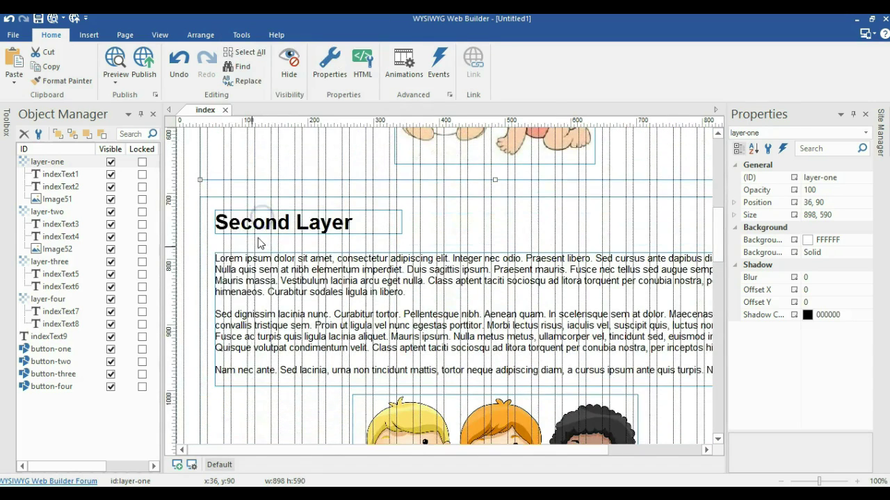
right_click(209, 279)
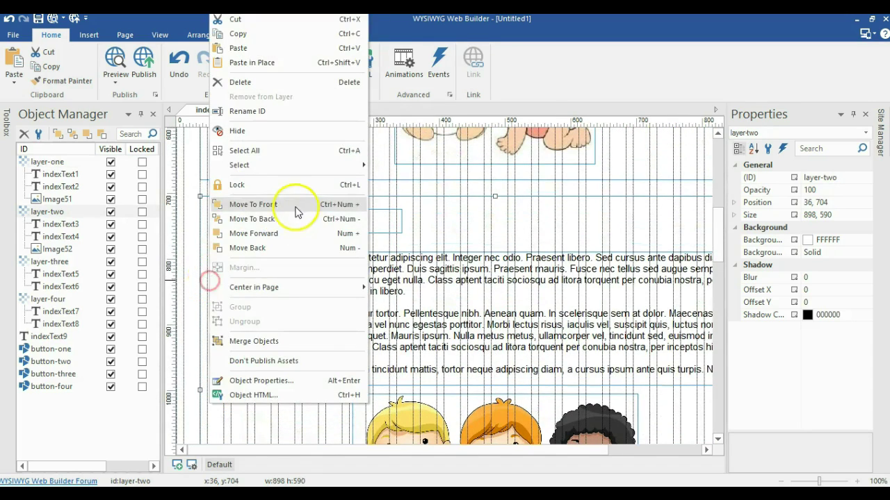
left_click(294, 214)
Step: Send layer-three to the back, behind layer-two
scroll(294, 214, "down", 8)
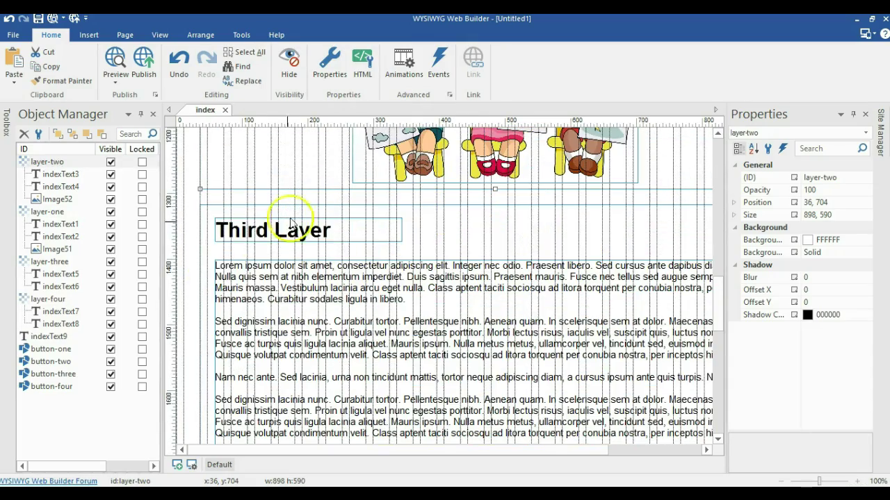
left_click(212, 263)
right_click(212, 261)
left_click(280, 214)
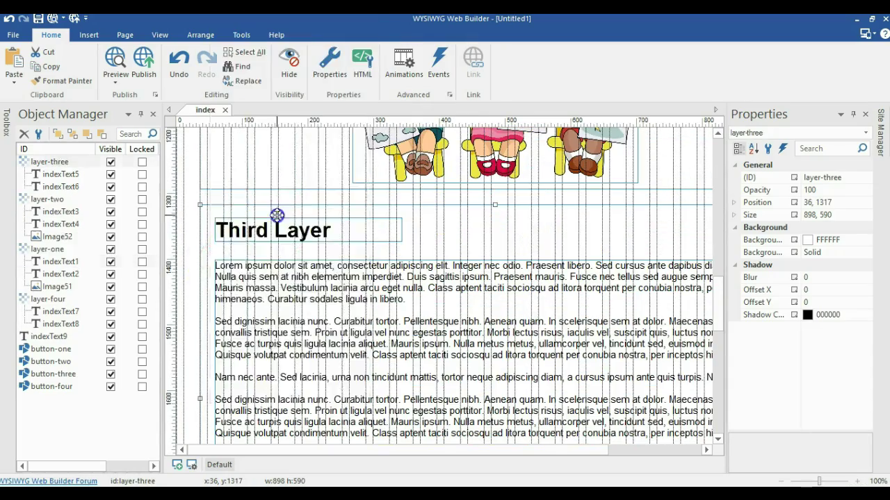
Step: Send layer-four to the back, behind layer-three
scroll(255, 223, "down", 3)
scroll(253, 226, "down", 5)
left_click(207, 295)
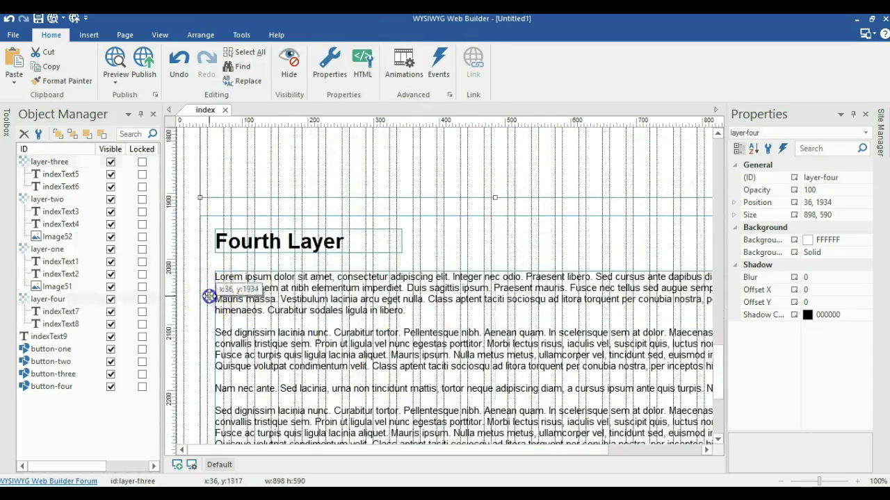
right_click(210, 297)
left_click(308, 219)
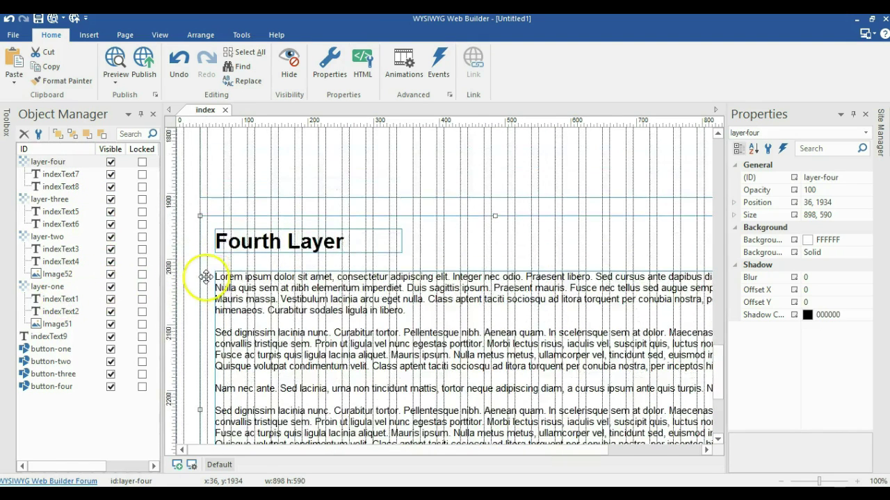
Step: Shift layer-three freehand to about x 36, y 1333, between layer-two and layer-four
left_click(235, 193)
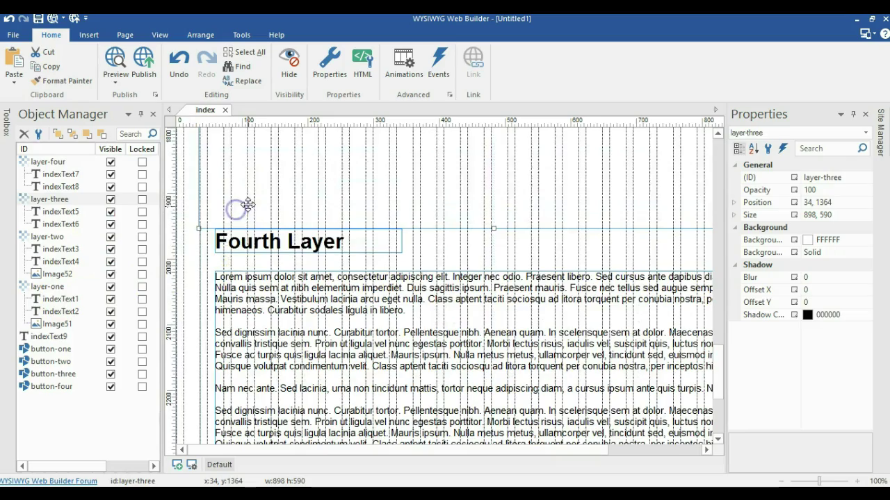
scroll(412, 221, "up", 6)
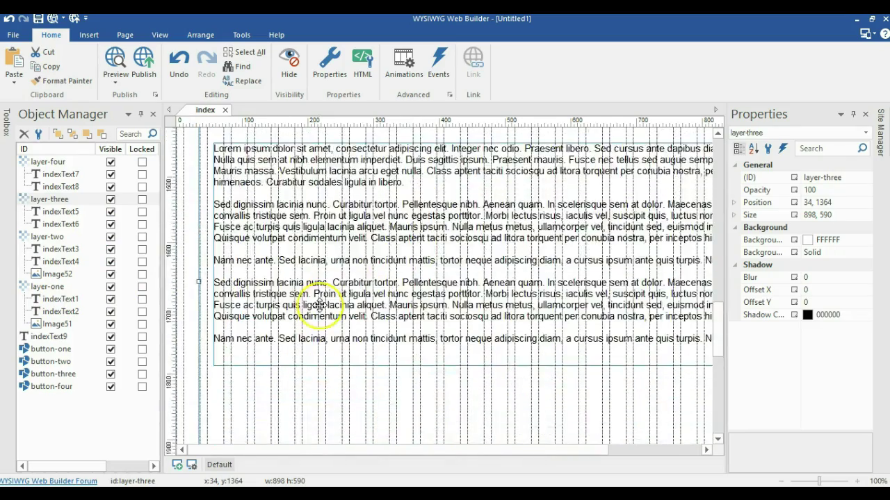
left_click_drag(457, 308, 461, 294)
Step: Select layer-one near the page header and turn off its visibility in the Object Manager
scroll(462, 272, "up", 8)
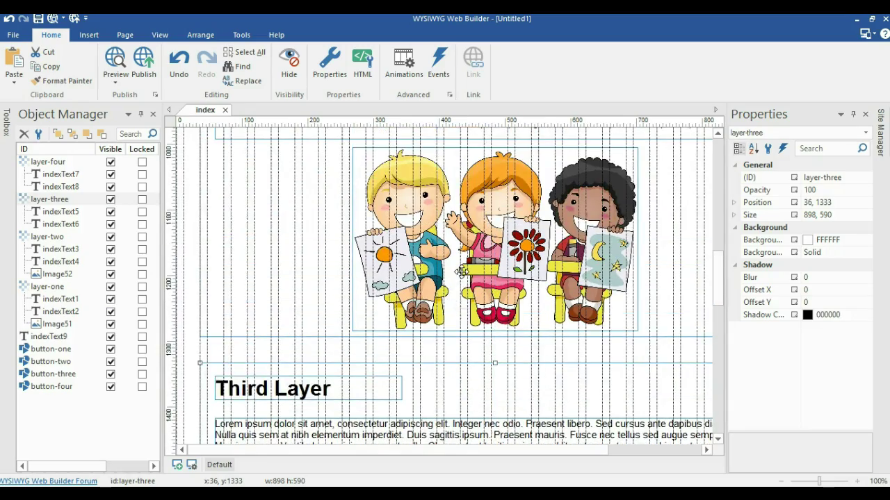
scroll(411, 270, "up", 5)
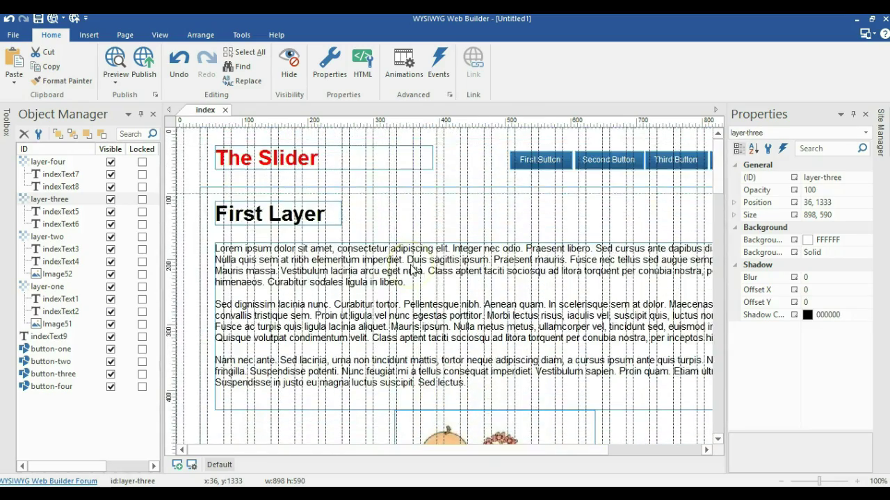
left_click(402, 222)
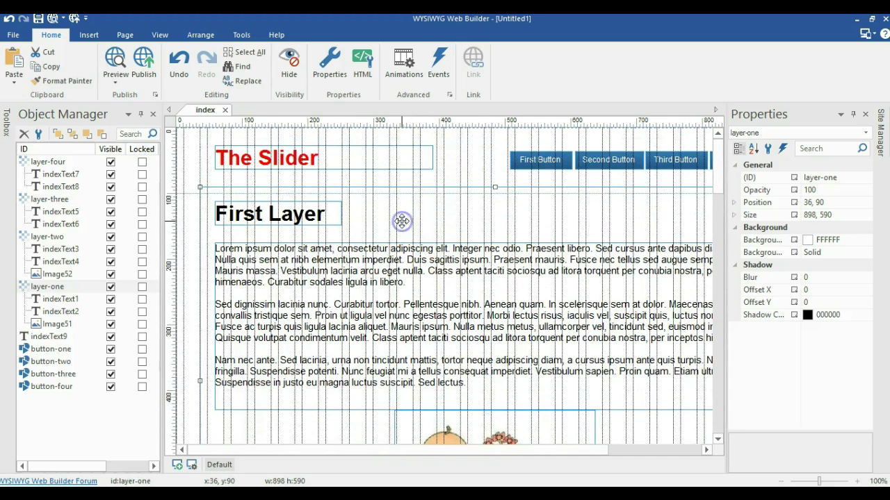
left_click(110, 287)
Step: Move layer-two up below the header to x 36, y 100 and turn off its visibility
scroll(228, 252, "down", 5)
left_click_drag(446, 364, 444, 220)
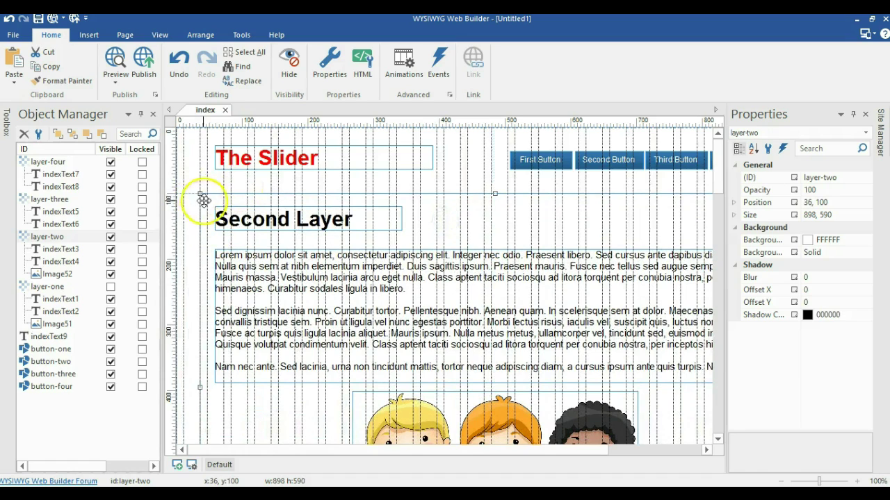
left_click(110, 237)
Step: Move layer-three up below the page header to about x 23, y 100
scroll(178, 254, "down", 9)
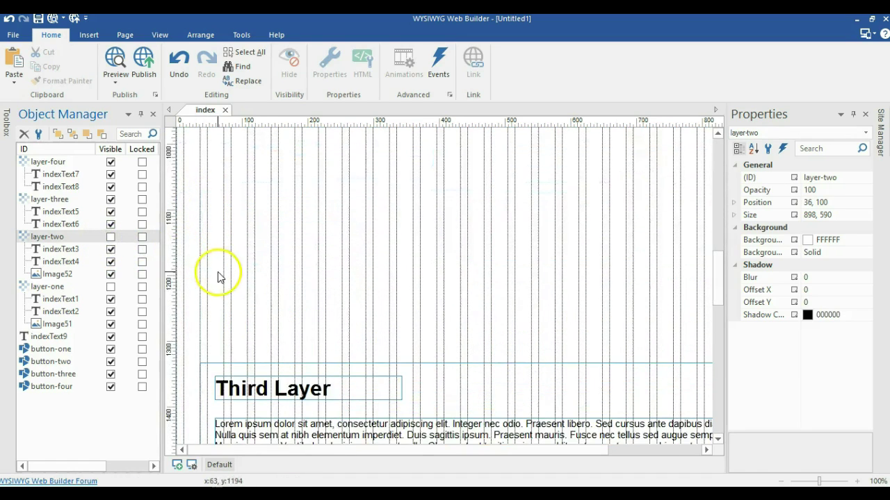
left_click_drag(412, 400, 421, 230)
scroll(422, 365, "up", 7)
scroll(423, 348, "up", 5)
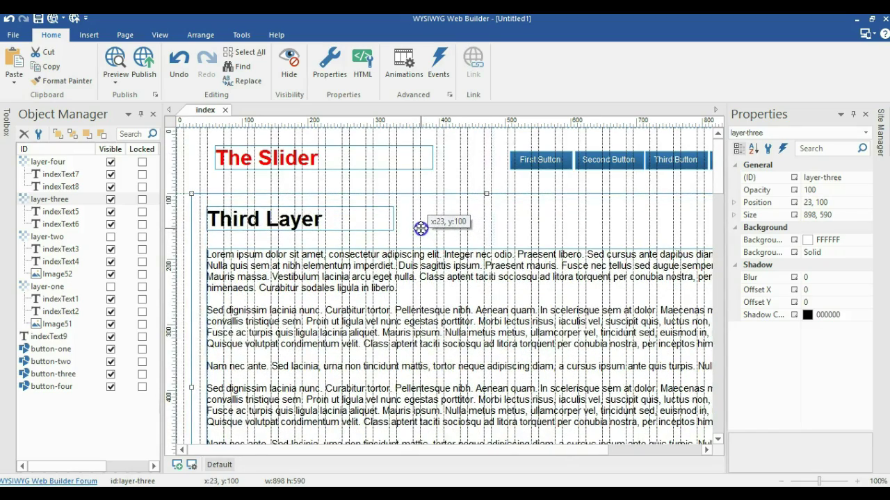
Step: Center layer-three horizontally in the page and turn off its visibility
right_click(421, 228)
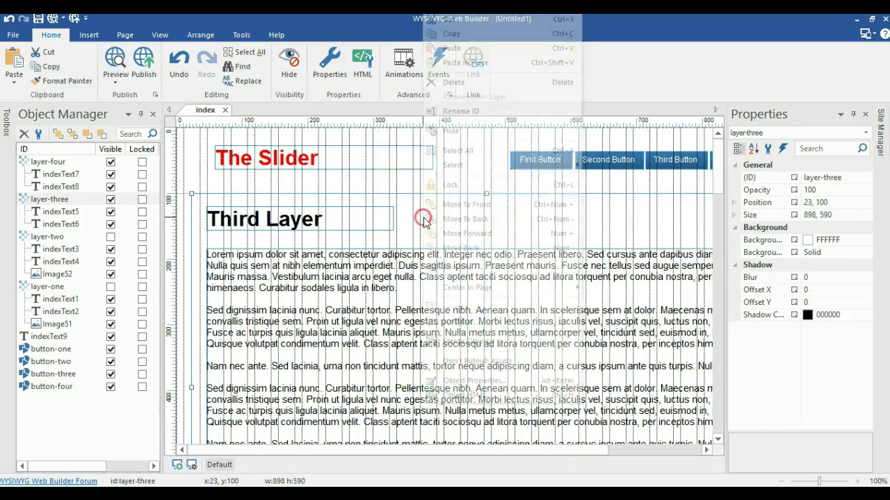
left_click(522, 287)
left_click(598, 287)
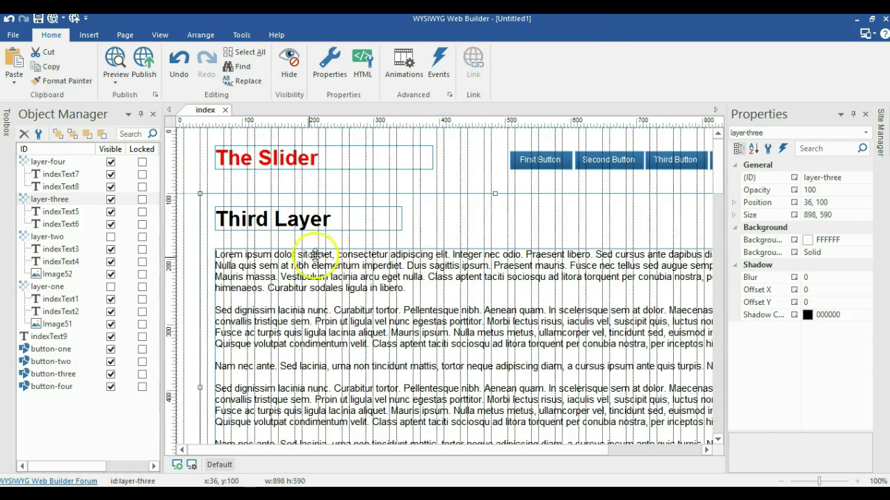
left_click(111, 200)
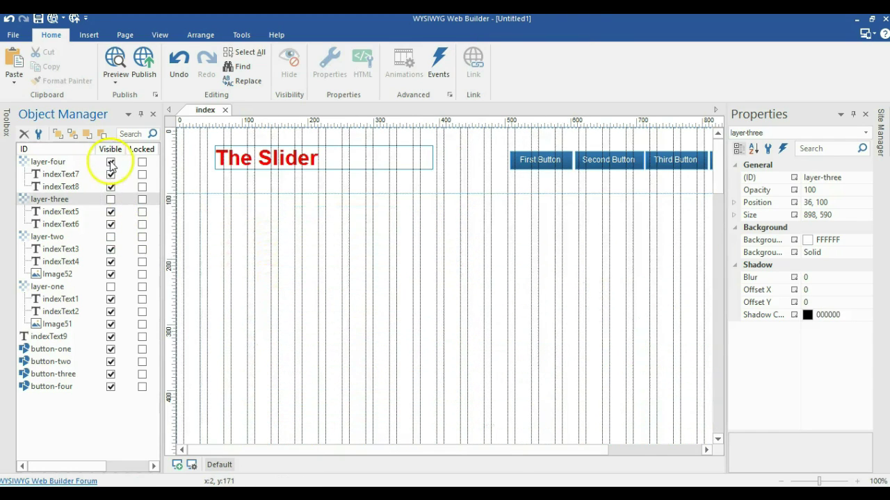
Step: Move layer-four up below the page header to about x 49, y 100
scroll(229, 215, "down", 10)
scroll(265, 233, "down", 10)
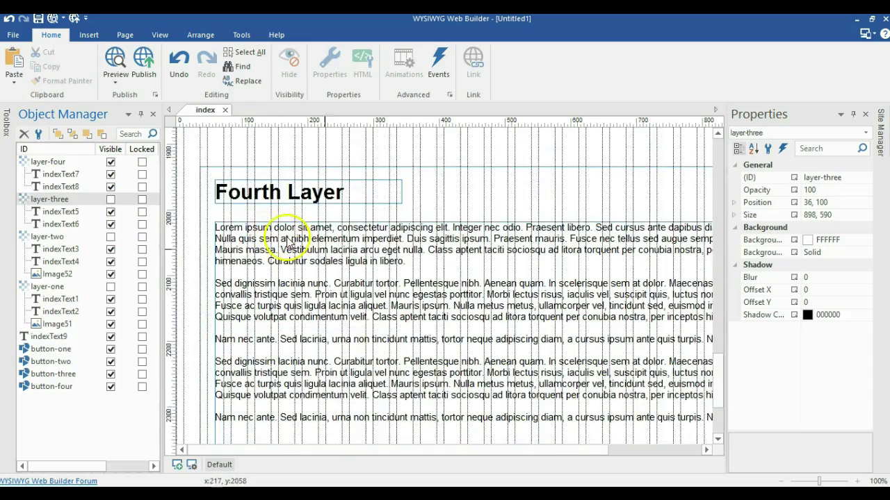
left_click_drag(445, 193, 457, 218)
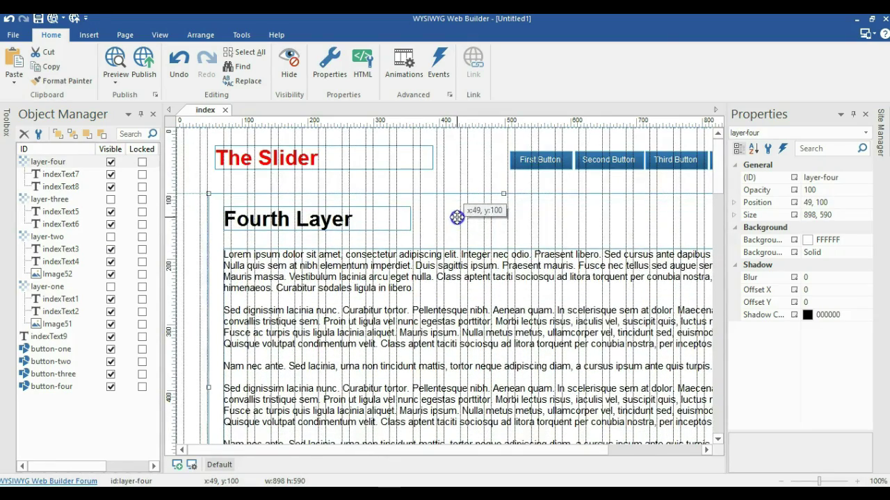
Step: Center layer-four horizontally in the page
right_click(494, 212)
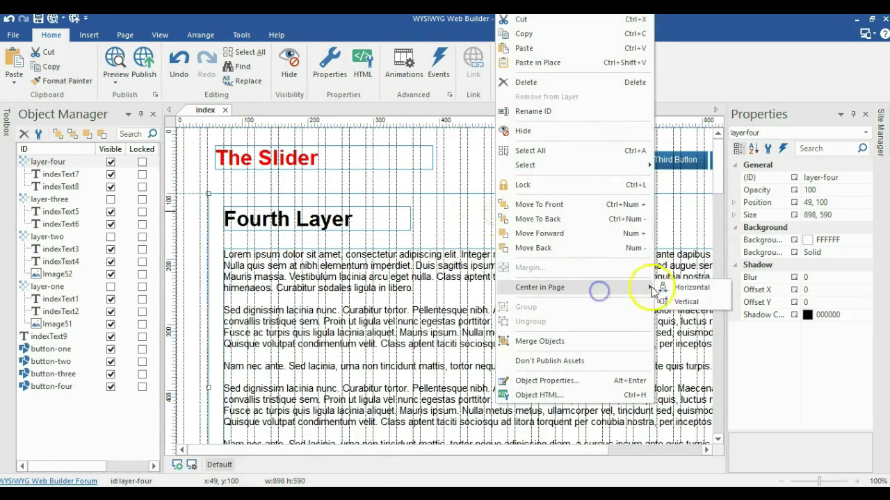
left_click(665, 290)
left_click(112, 187)
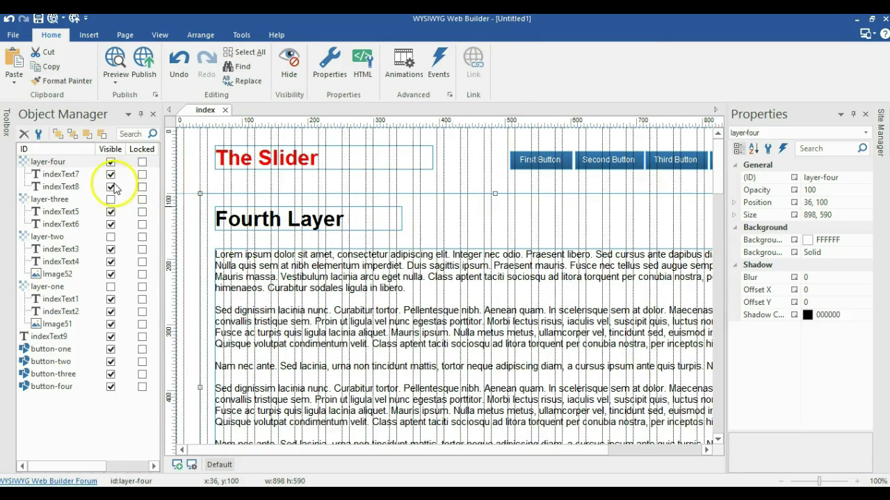
Step: Turn off layer-four's visibility and center layer-two horizontally in the page, leaving layer-two hidden
left_click(110, 162)
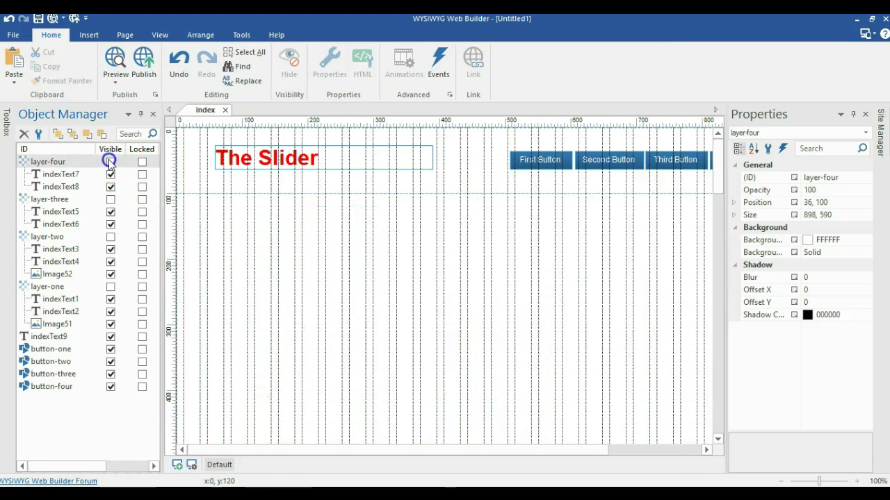
left_click(111, 237)
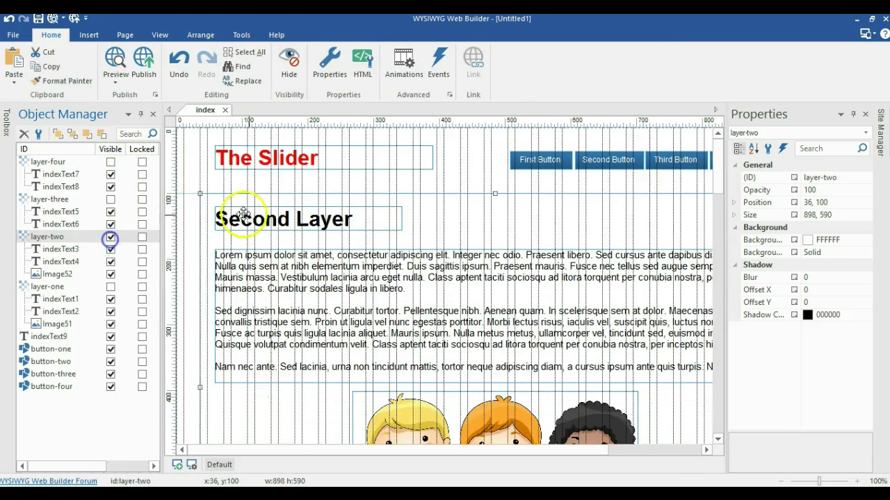
right_click(417, 224)
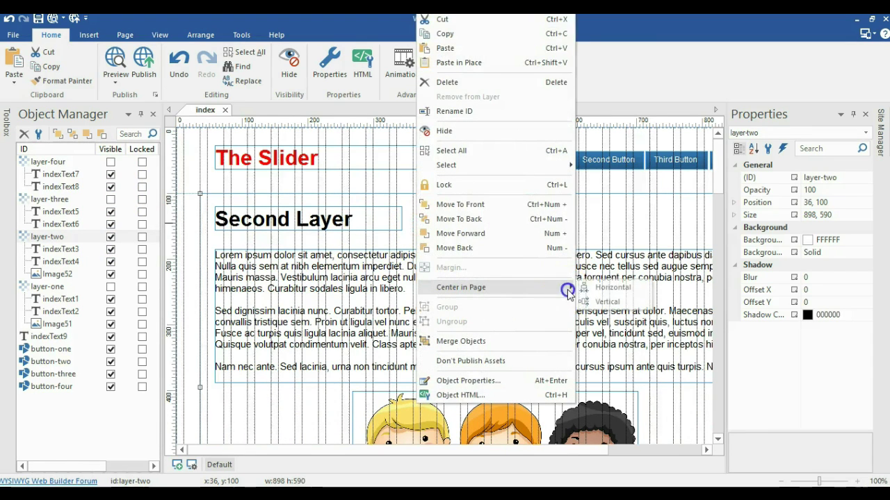
left_click(595, 288)
left_click(111, 237)
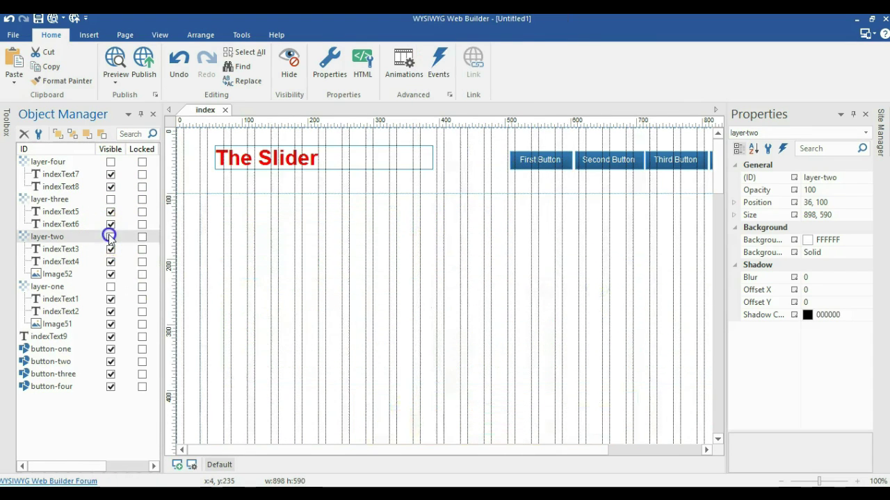
Step: Show layer-one and move it down to y 100, centered horizontally in the page
left_click(110, 287)
left_click(377, 209)
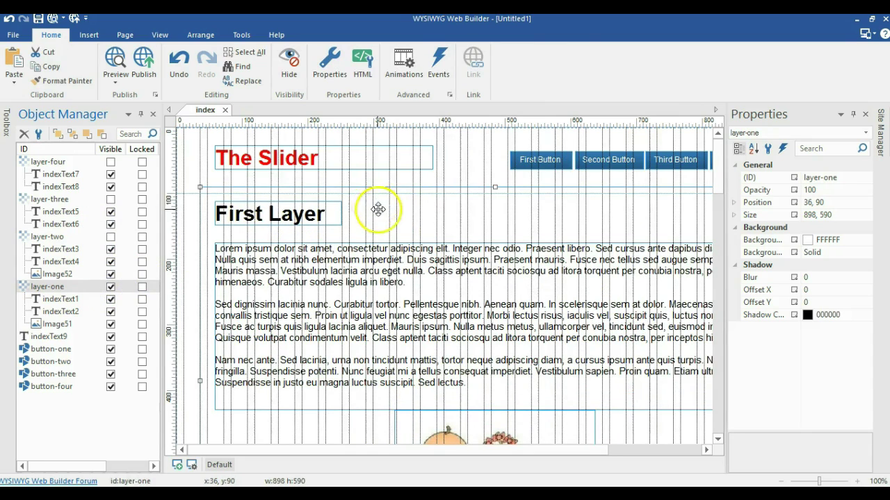
left_click_drag(400, 211, 400, 218)
right_click(402, 217)
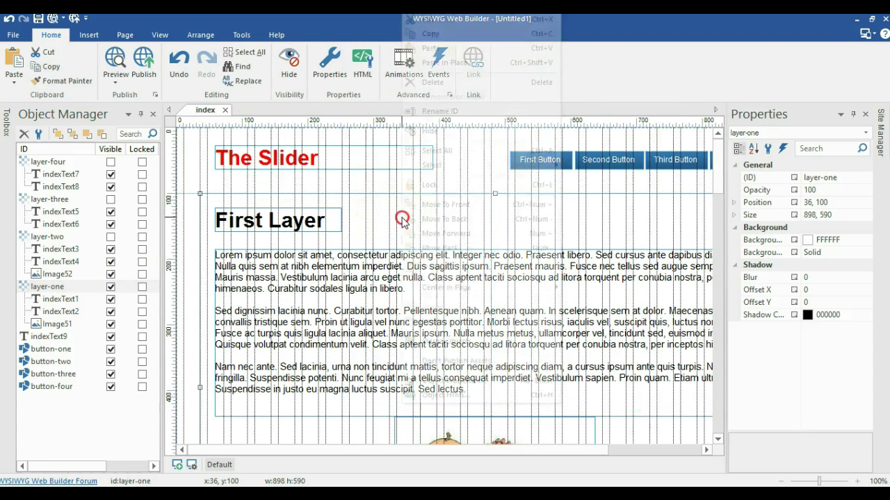
mouse_move(533, 287)
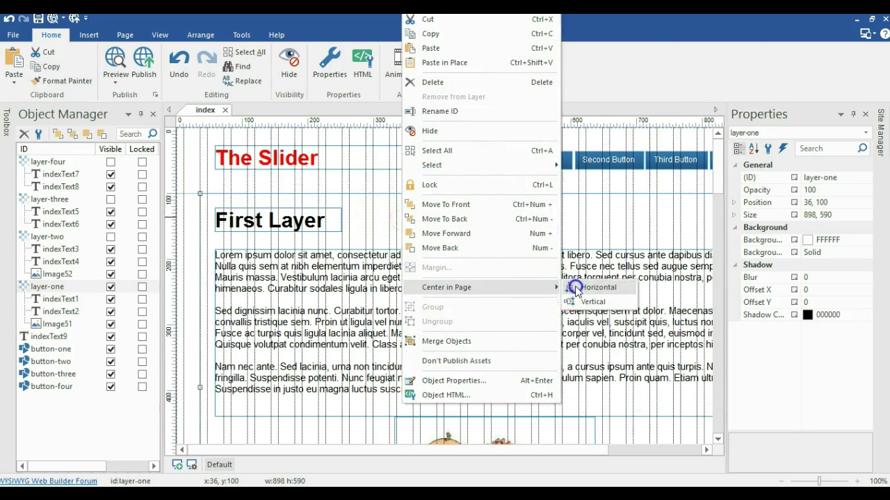
left_click(572, 287)
Step: Set the page alignment to Center horizontally in the page properties
scroll(384, 230, "down", 6)
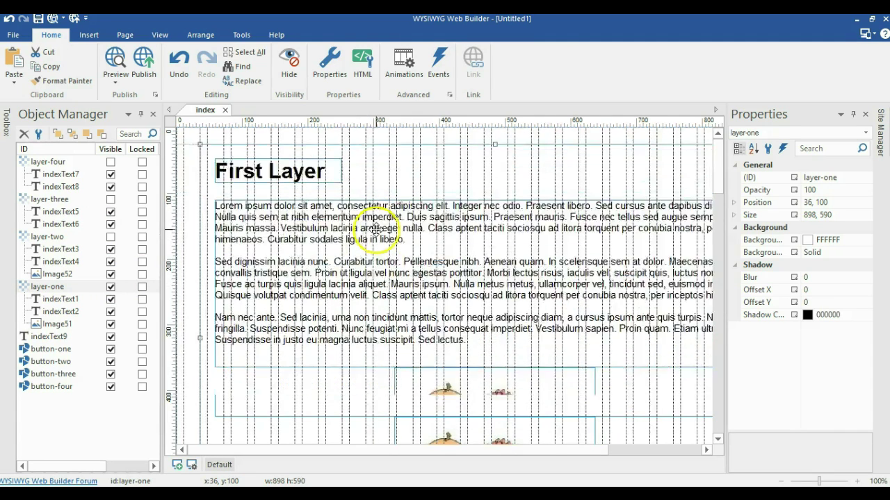
scroll(340, 250, "up", 1)
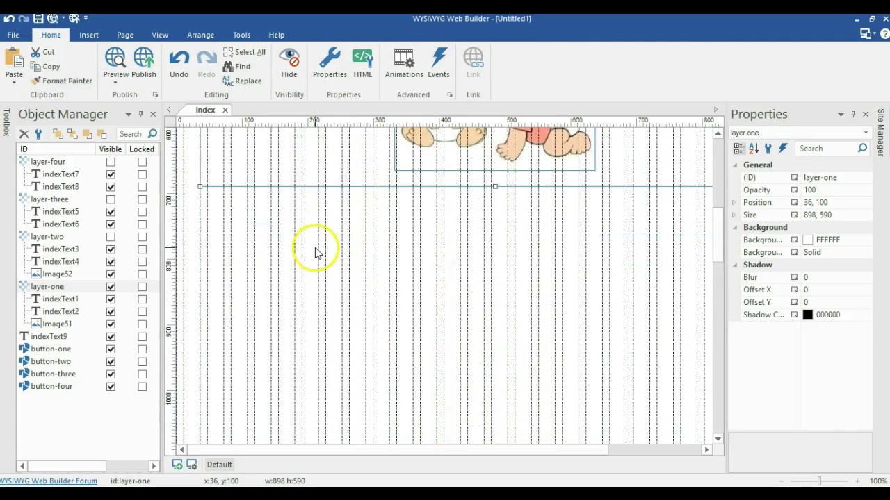
left_click(139, 114)
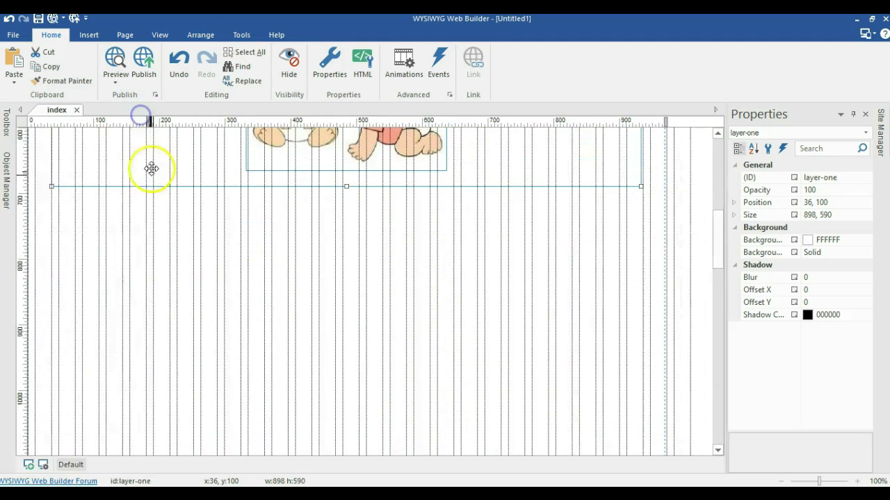
right_click(257, 270)
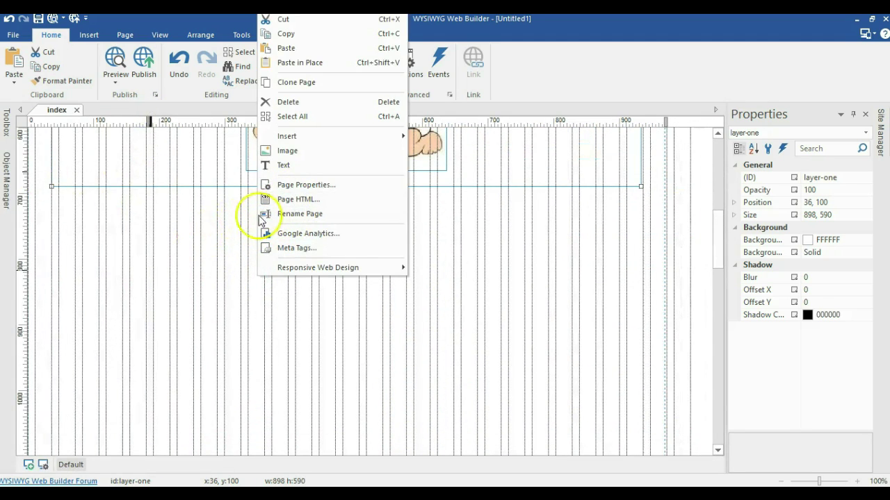
left_click(265, 184)
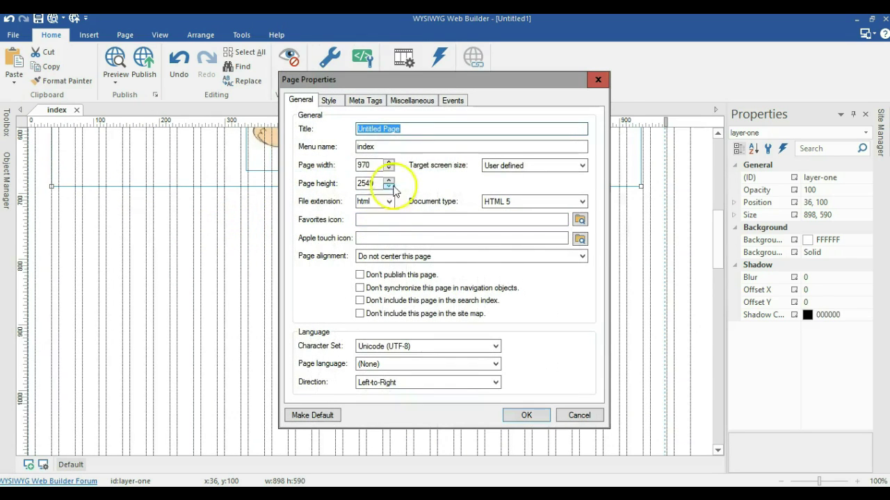
left_click(427, 256)
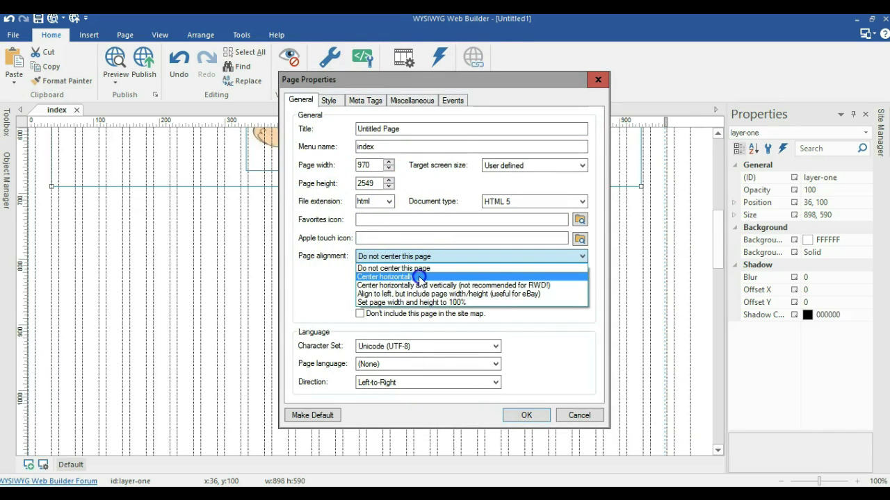
left_click(420, 277)
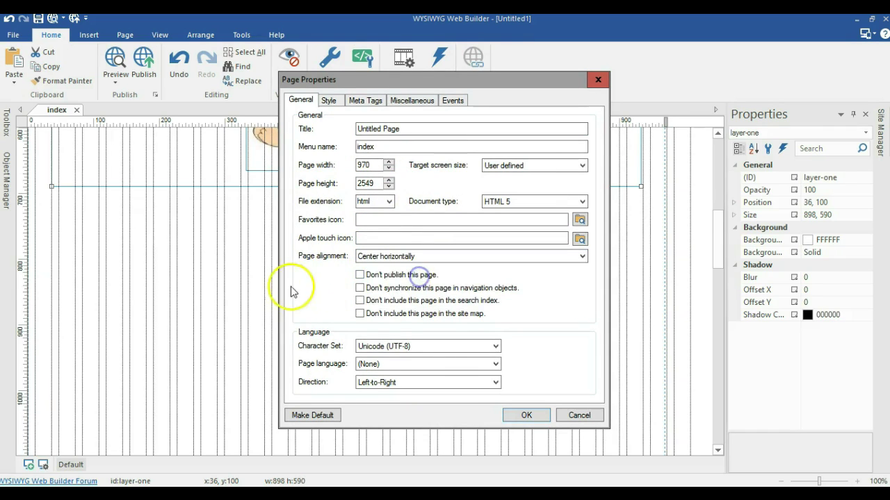
left_click(526, 416)
scroll(264, 299, "up", 1)
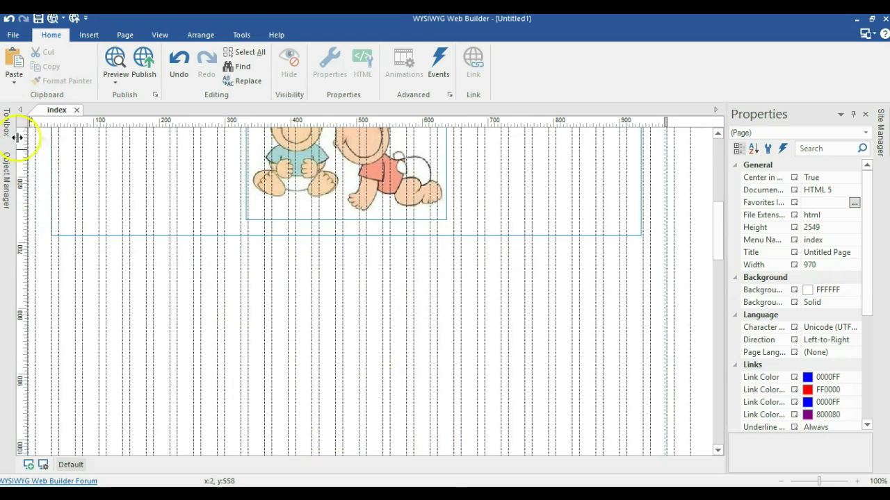
mouse_move(7, 125)
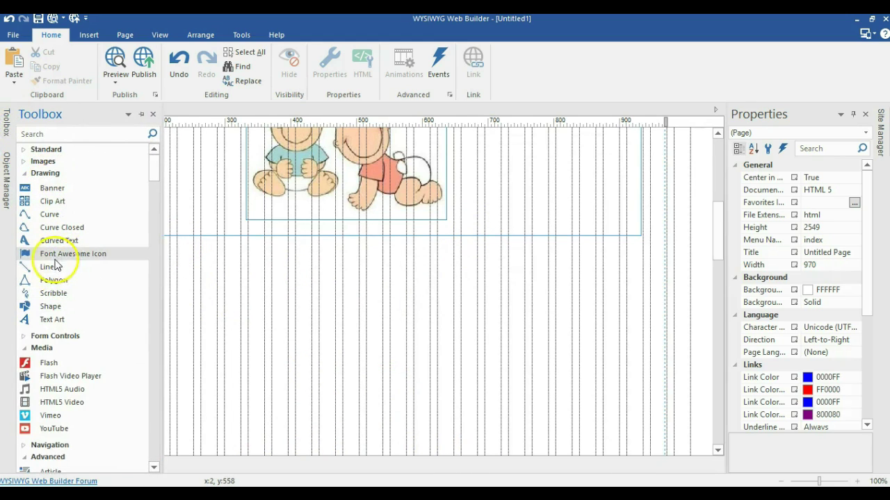
left_click(55, 271)
left_click_drag(258, 293, 407, 288)
left_click(379, 308)
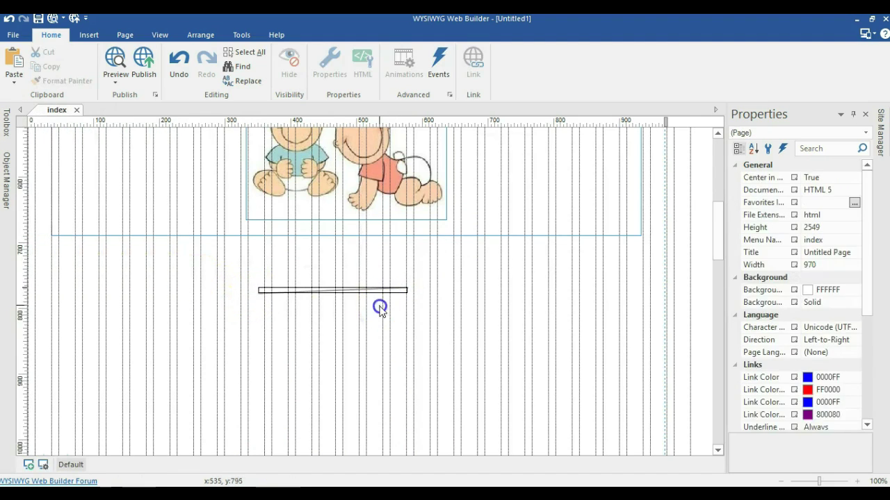
left_click(379, 291)
key("Delete")
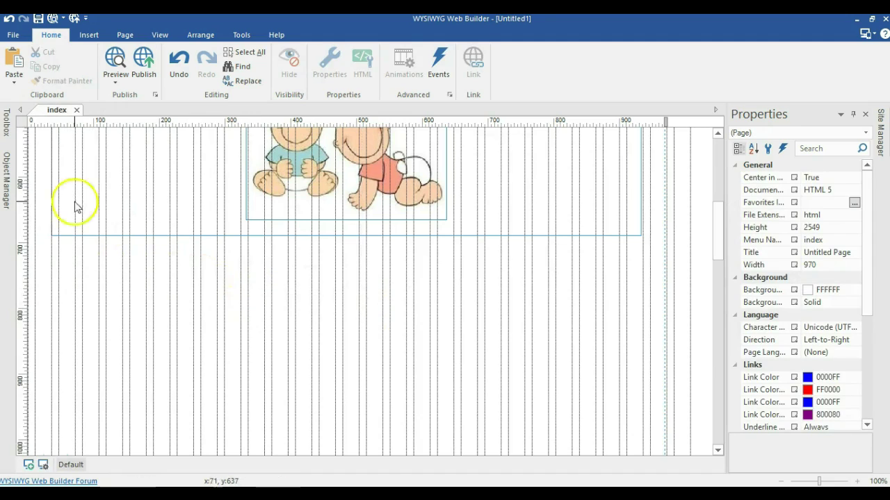
Step: Draw a standard horizontal line about 199 px wide below the layer at about x 378, y 764
left_click(9, 126)
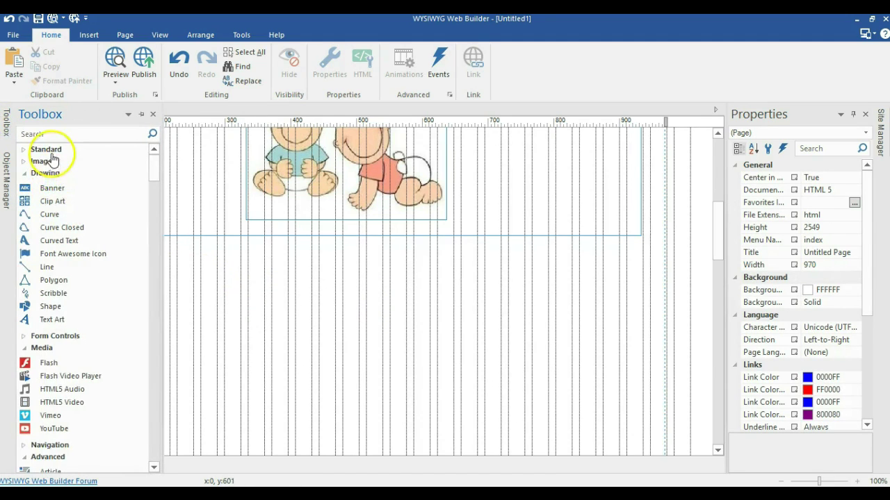
left_click(47, 148)
left_click(52, 217)
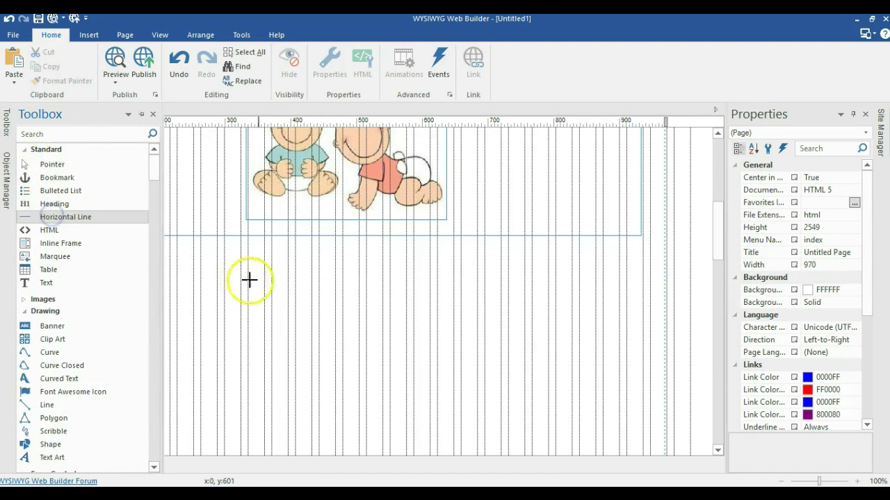
left_click(278, 284)
left_click_drag(381, 282, 407, 284)
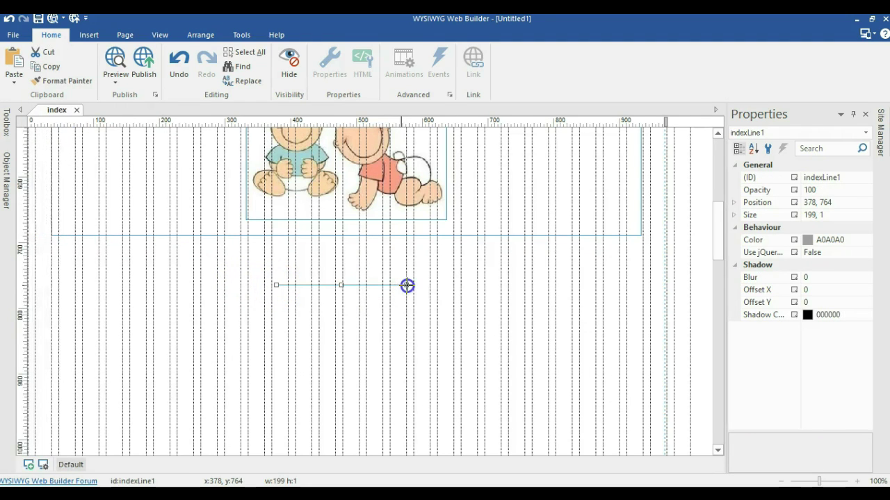
Step: Center the new horizontal line horizontally in the page
left_click(413, 305)
right_click(399, 284)
left_click(513, 285)
left_click(573, 287)
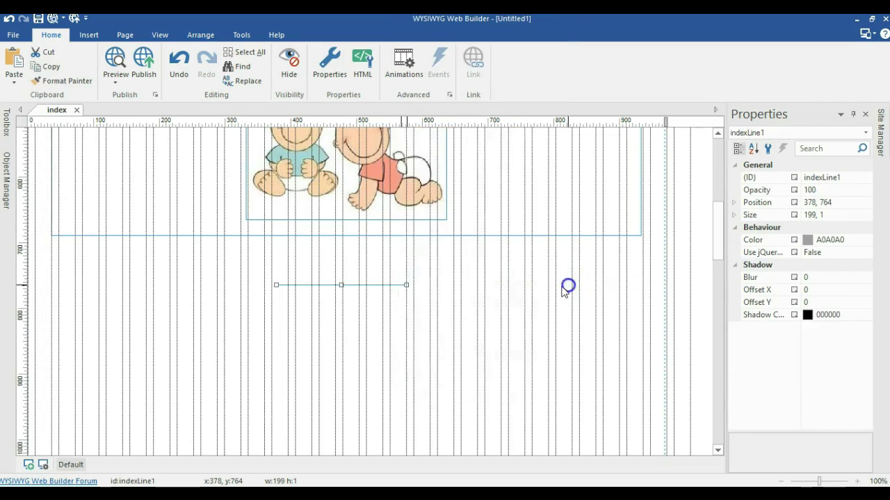
left_click(448, 310)
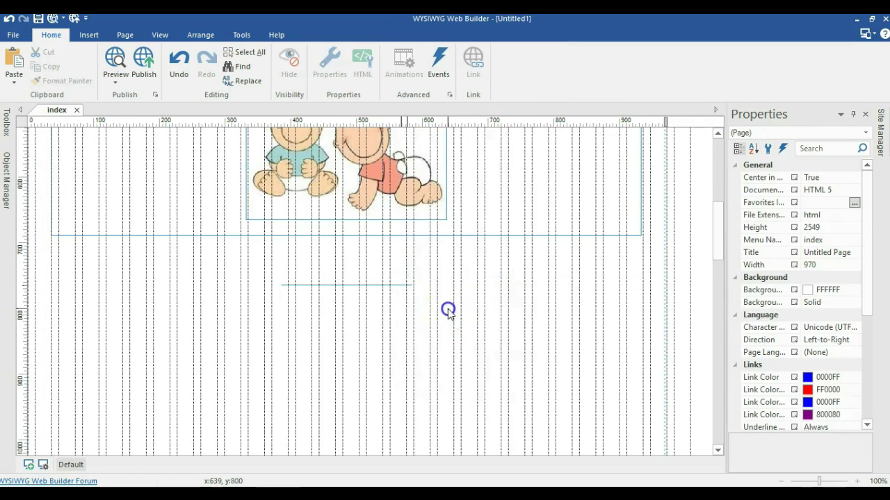
Step: Set the color of the horizontal line below the layer to white
left_click(371, 285)
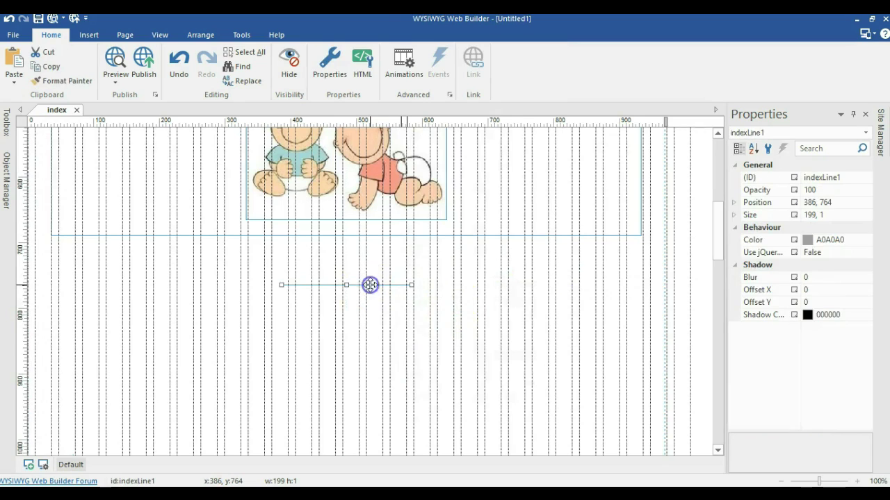
left_click(866, 240)
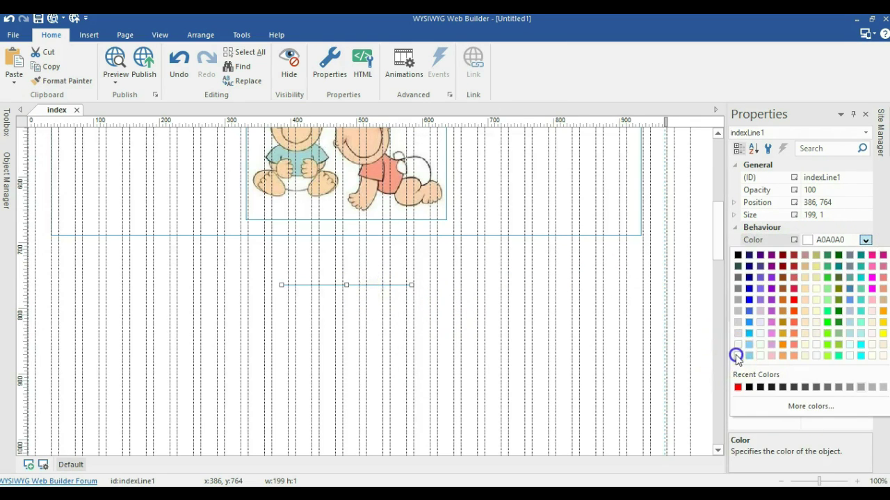
left_click(736, 356)
left_click(459, 310)
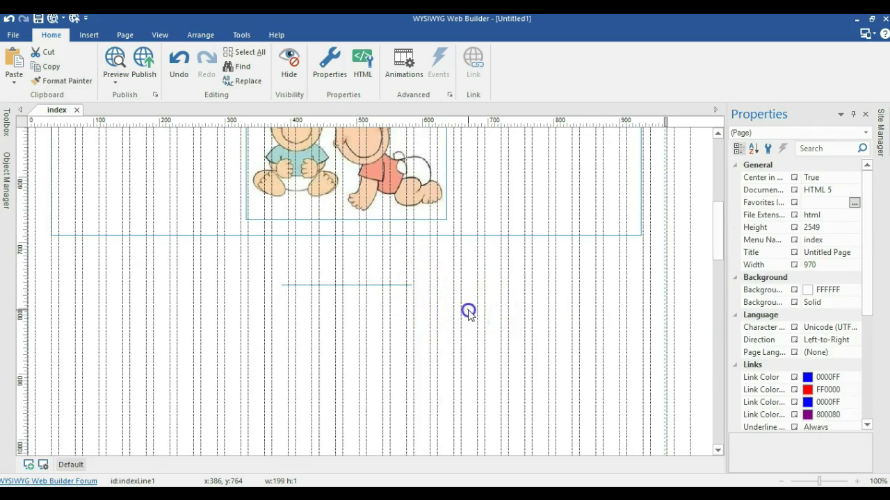
Step: Preview the page in the browser and test the slide effects of the second, third, fourth and first buttons
scroll(469, 311, "up", 10)
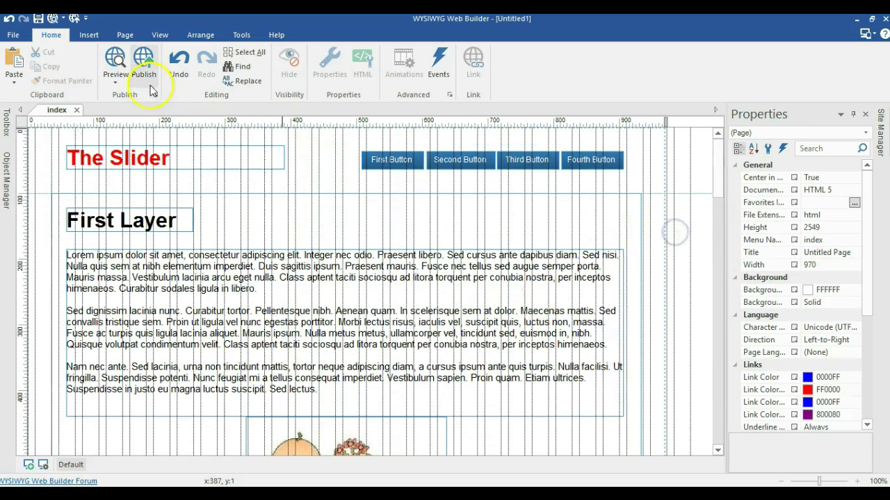
left_click(115, 64)
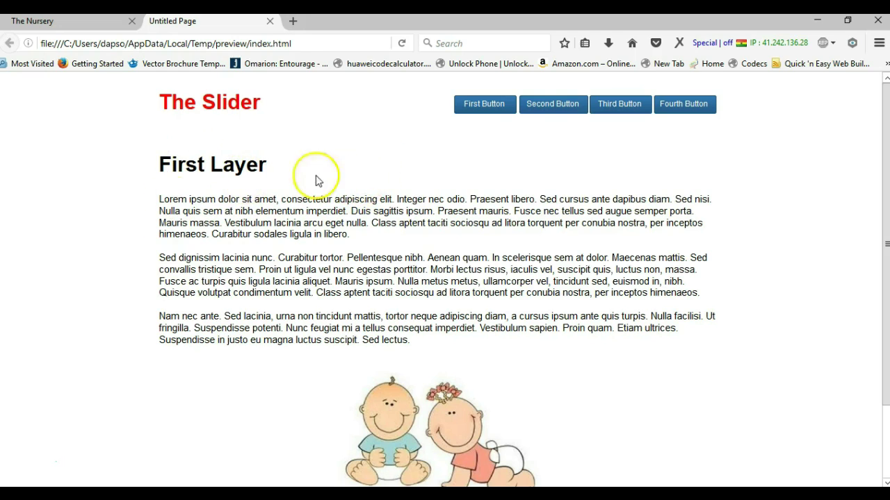
left_click(549, 109)
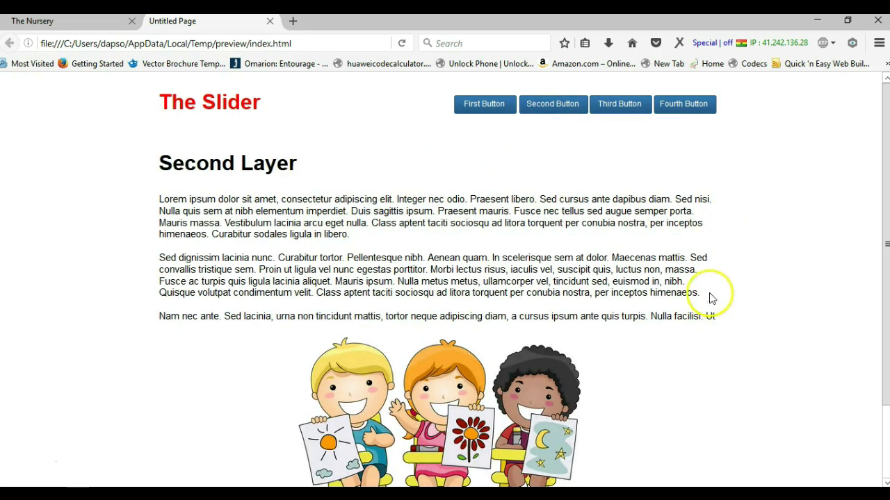
left_click(631, 113)
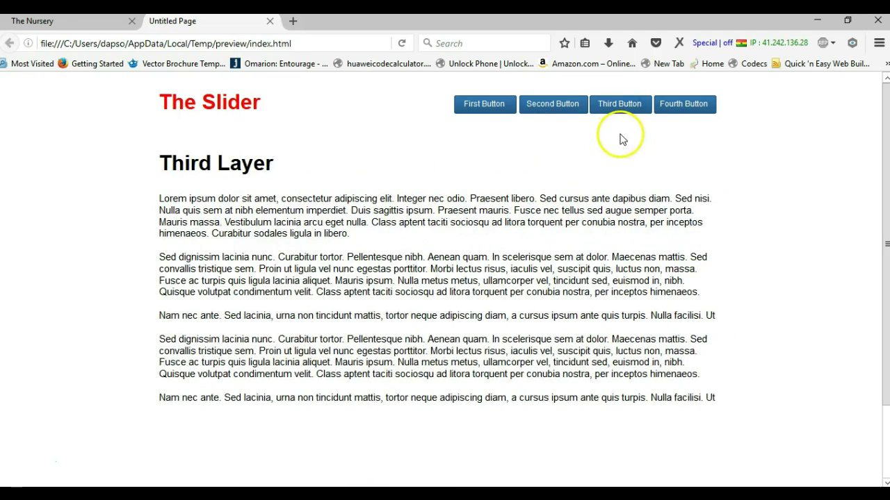
left_click(683, 107)
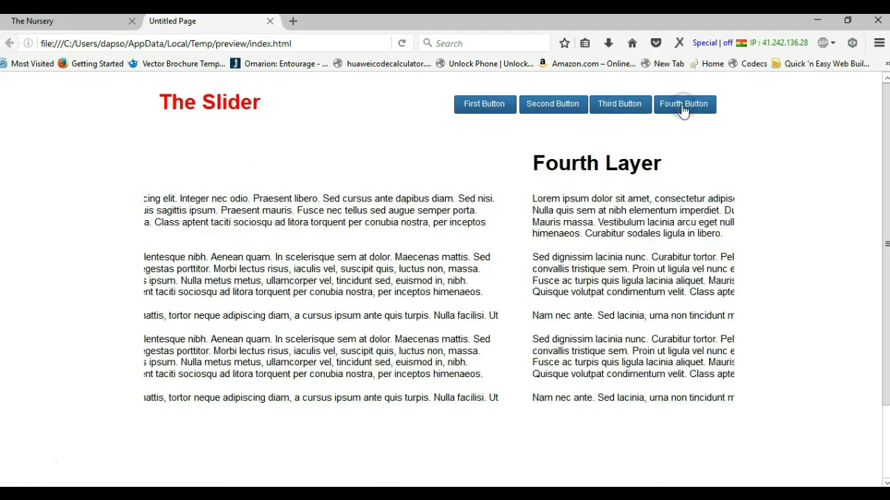
left_click(487, 110)
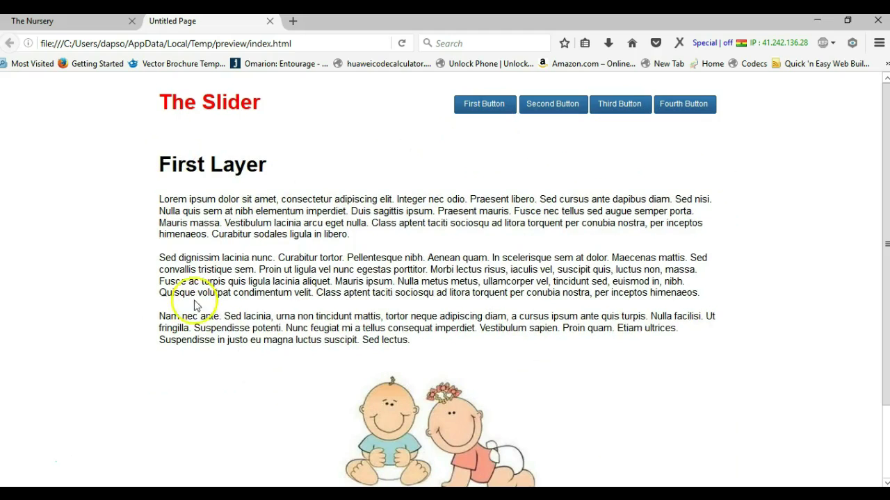
left_click(534, 106)
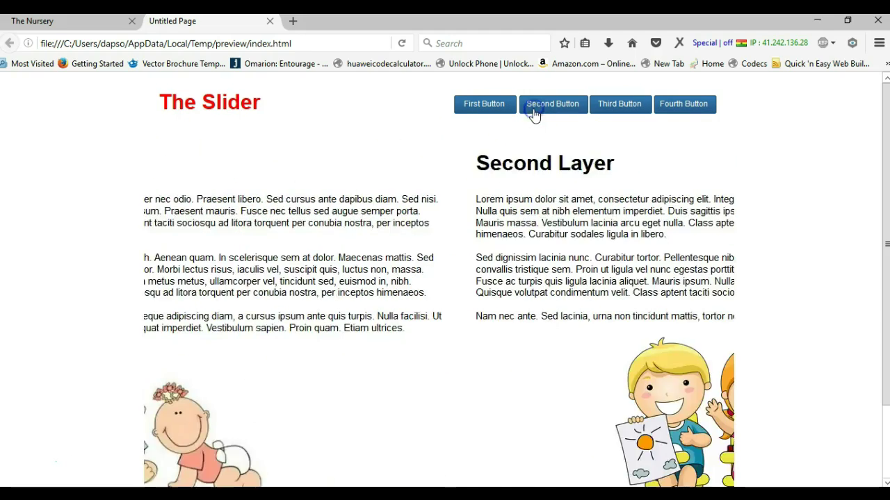